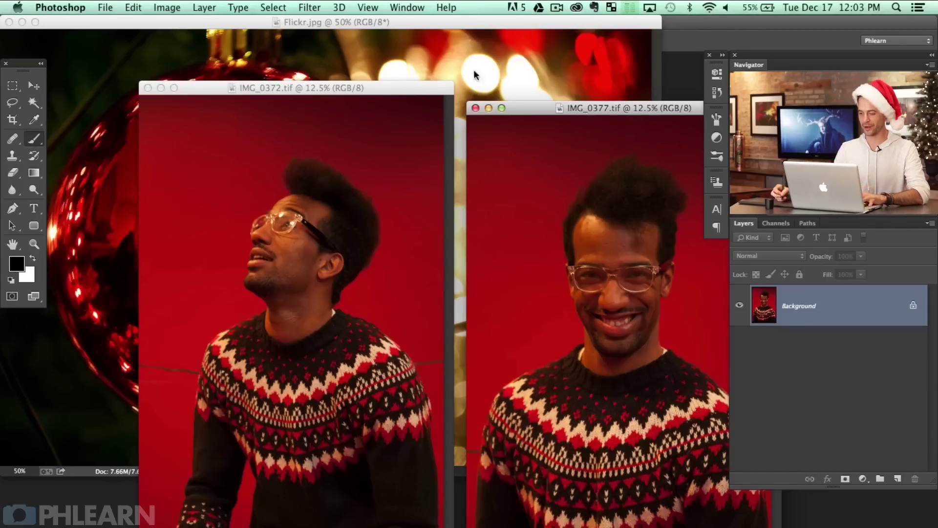
Step: Move the IMG_0377 portrait window up and left, then bring the Flickr.jpg ornament window forward
drag(546, 110, 485, 81)
mouse_move(482, 22)
mouse_down()
mouse_move(506, 43)
mouse_move(482, 67)
mouse_up()
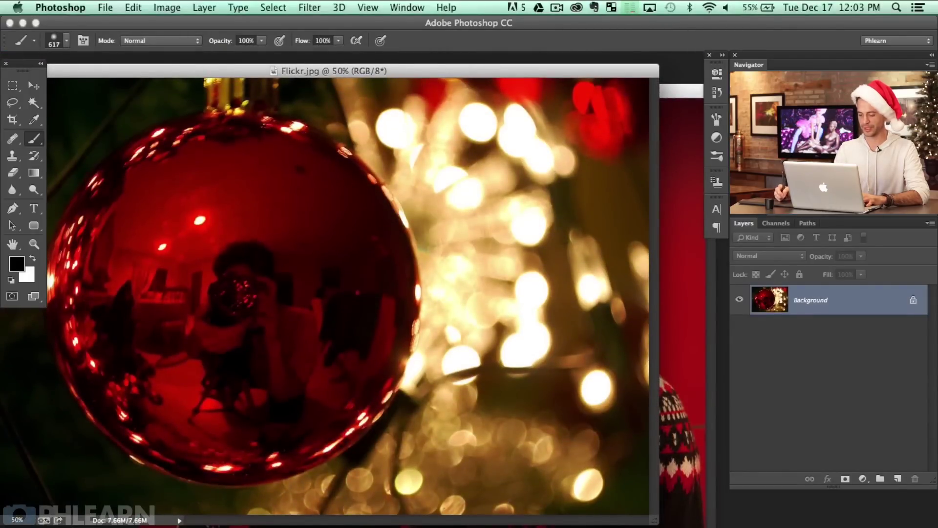
Step: Paste the looking-up IMG_0372 portrait into Flickr.jpg as Layer 1, accepting the profile mismatch
key(ctrl+Tab)
key(ctrl+Tab)
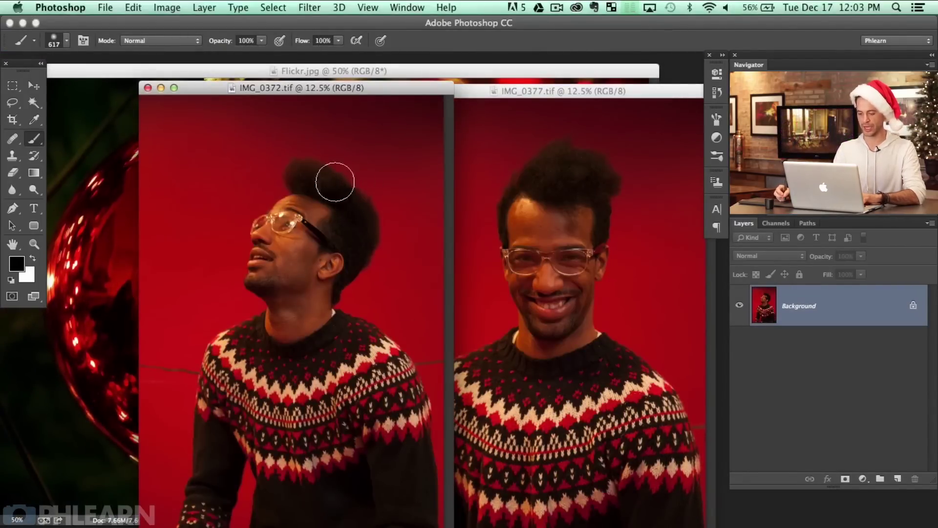
key(v)
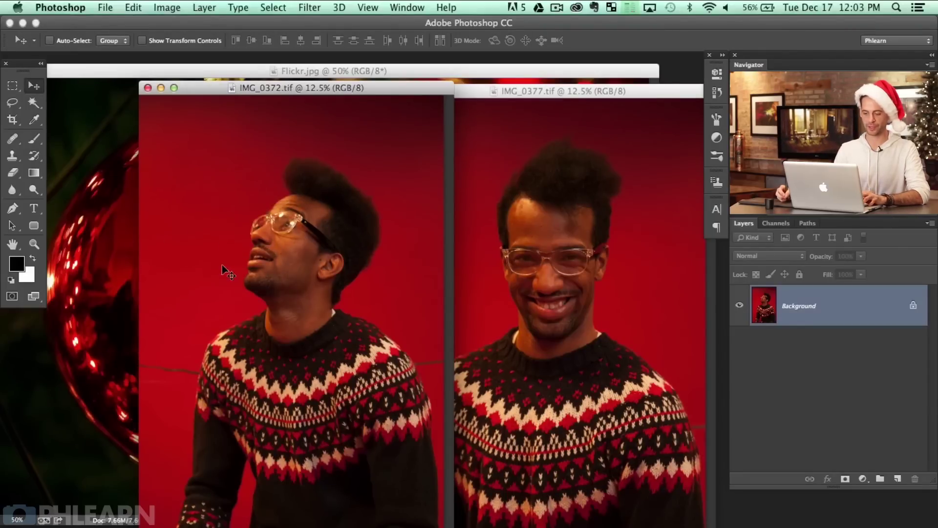
key(super+v)
click(611, 350)
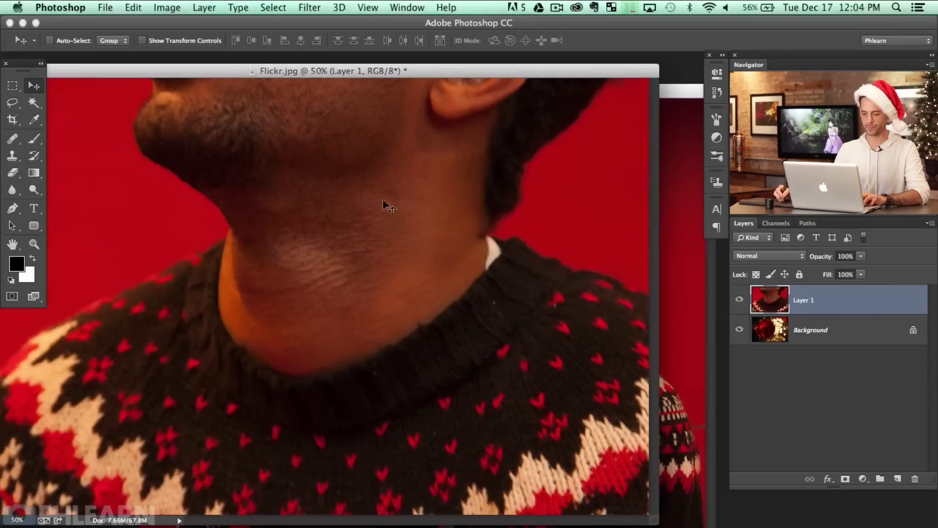
drag(383, 200, 435, 465)
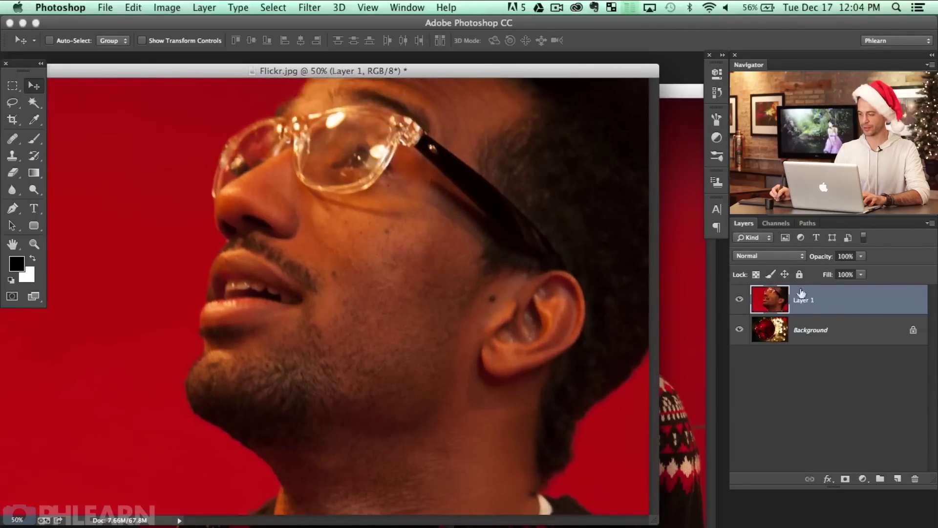
click(737, 308)
click(737, 308)
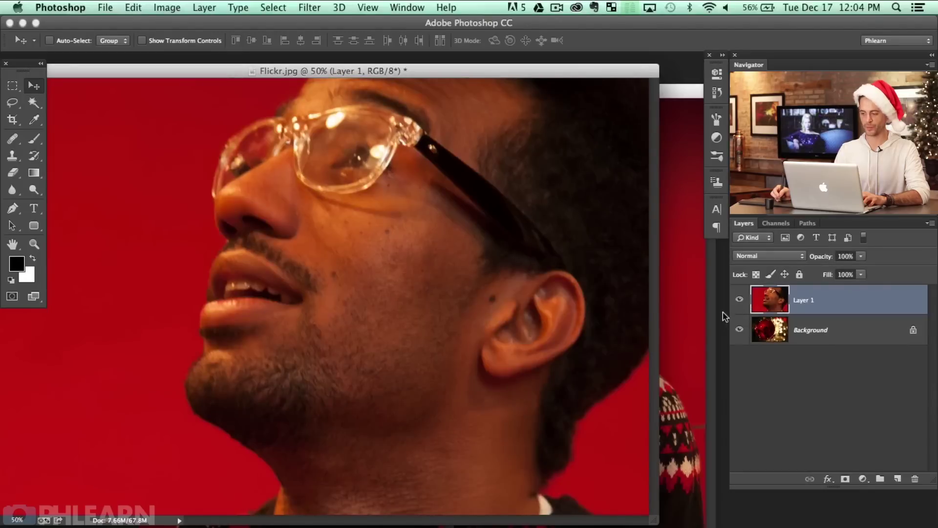
Step: Rearrange the document windows and show the Flickr.jpg composite in full-screen view
click(691, 310)
drag(607, 97, 605, 92)
click(577, 73)
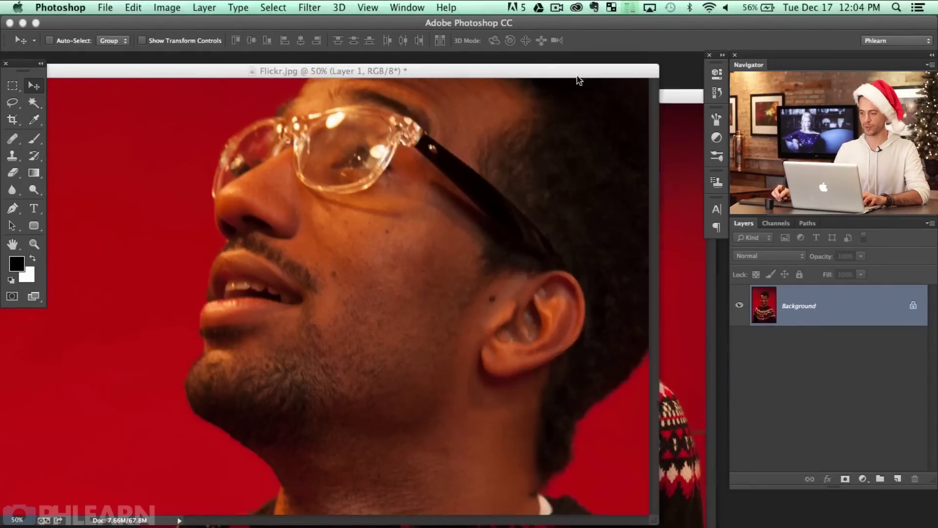
key(f)
drag(573, 289, 504, 296)
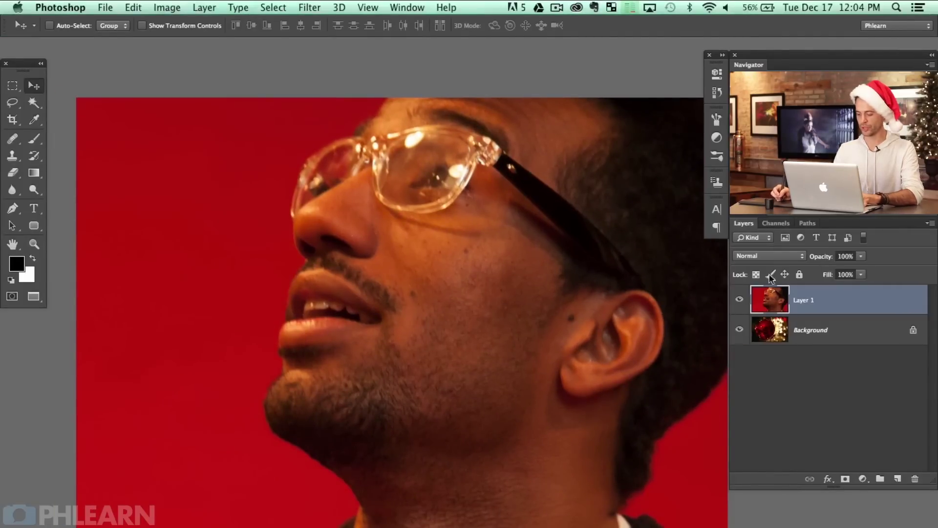
Step: Scale the pasted portrait down to 19% and centre it over the ornament
key(super+t)
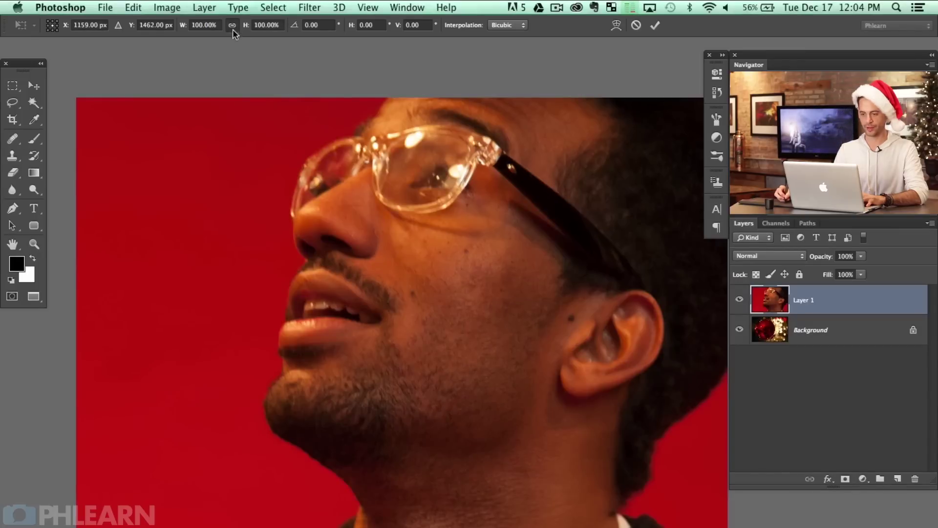
drag(248, 31, 194, 31)
drag(449, 503, 413, 228)
key(Return)
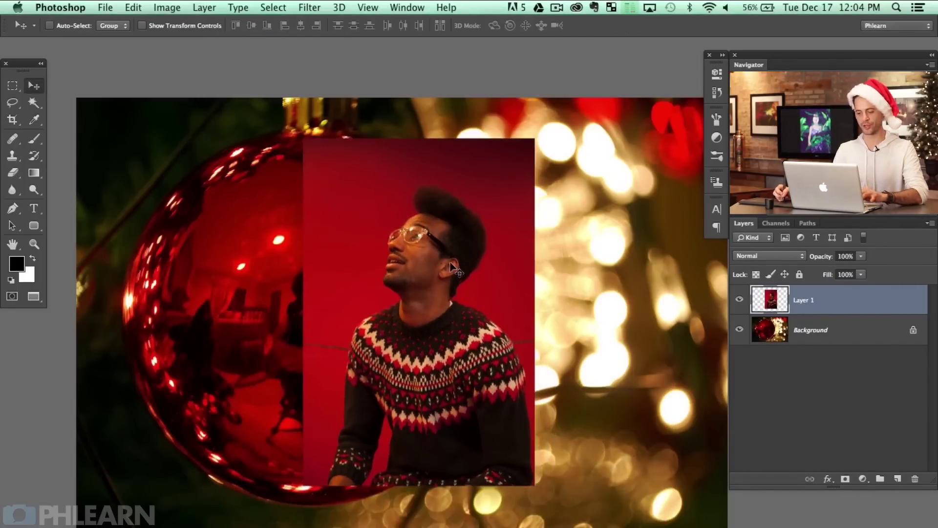
Step: Zoom in on the portrait and set up the Magic Wand with Contiguous enabled
scroll(470, 232, up, 1)
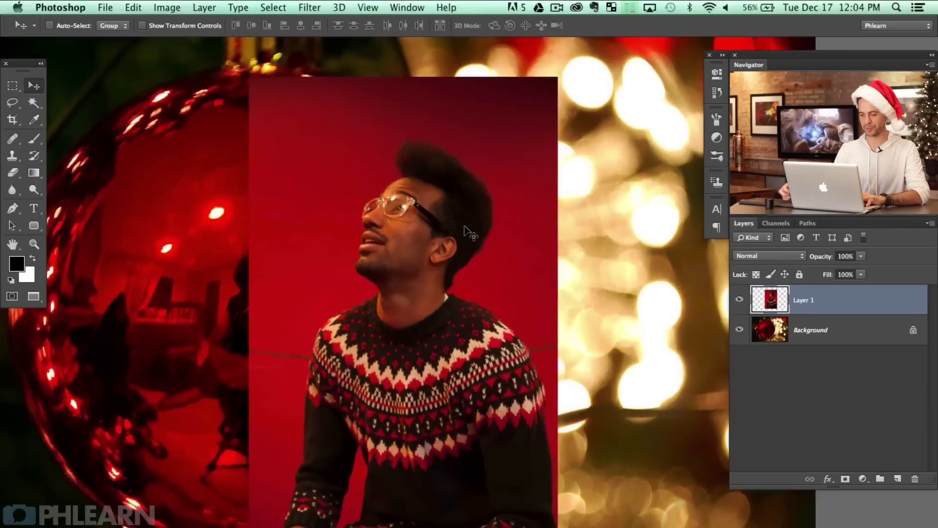
key(super+equal)
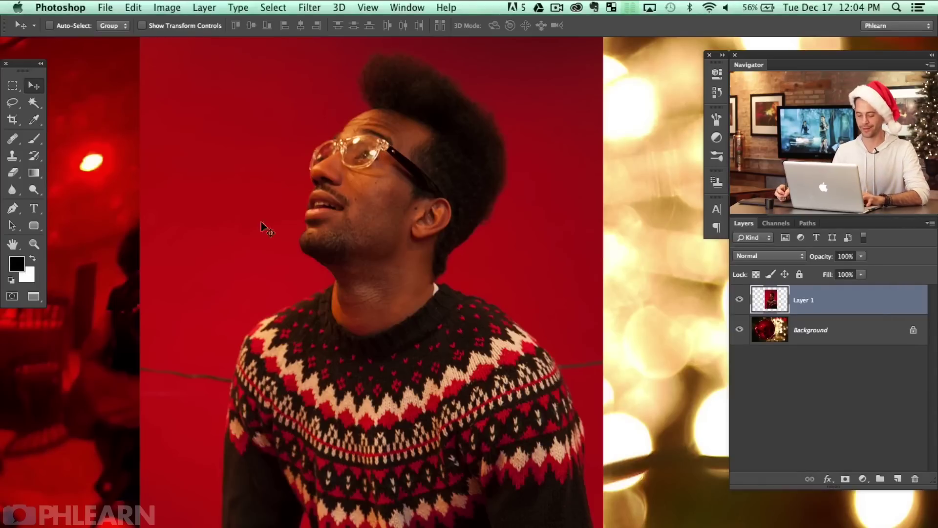
key(w)
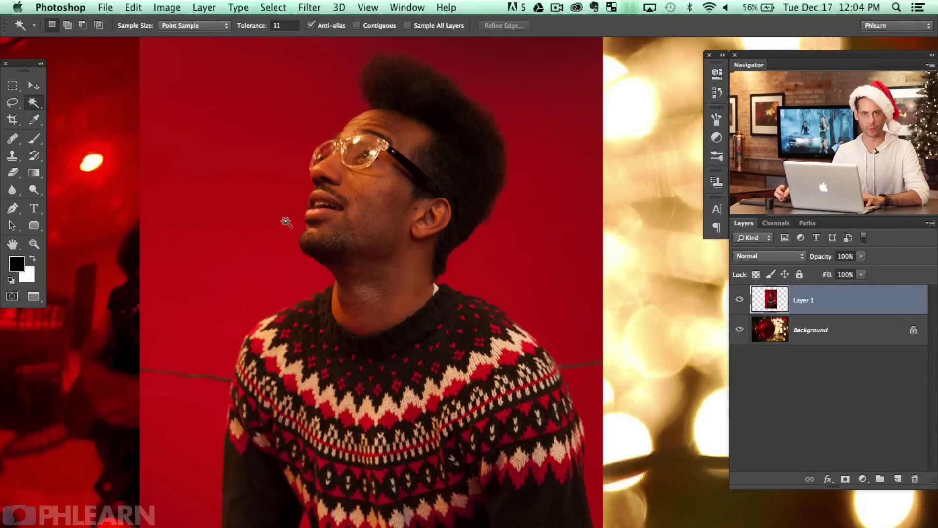
drag(274, 232, 275, 159)
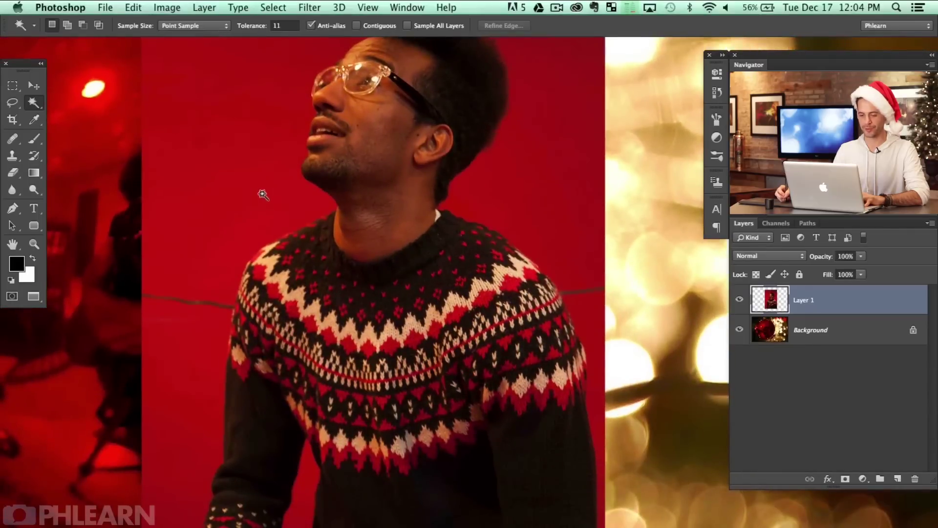
click(270, 206)
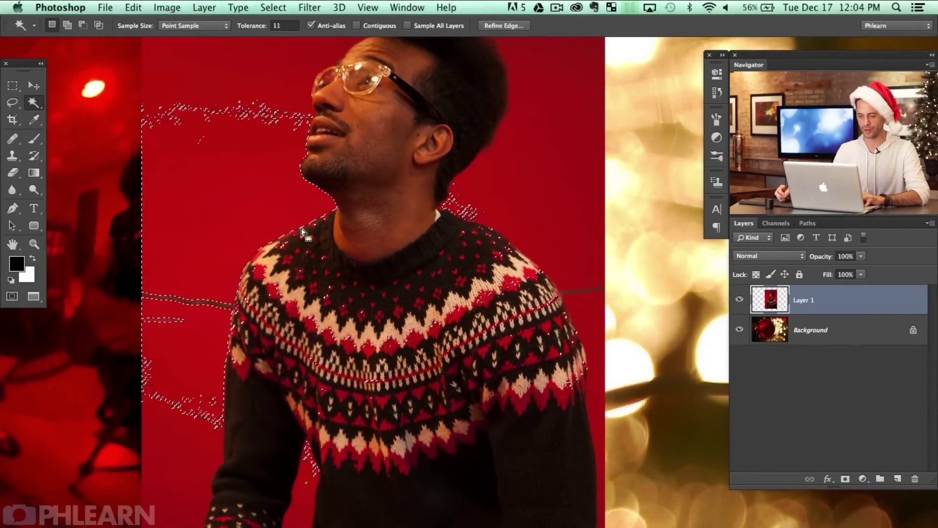
click(372, 26)
key(super+d)
Step: Select the red backdrop areas around the man and hide them with a layer mask
click(274, 220)
shift+click(272, 80)
scroll(279, 146, up, 5)
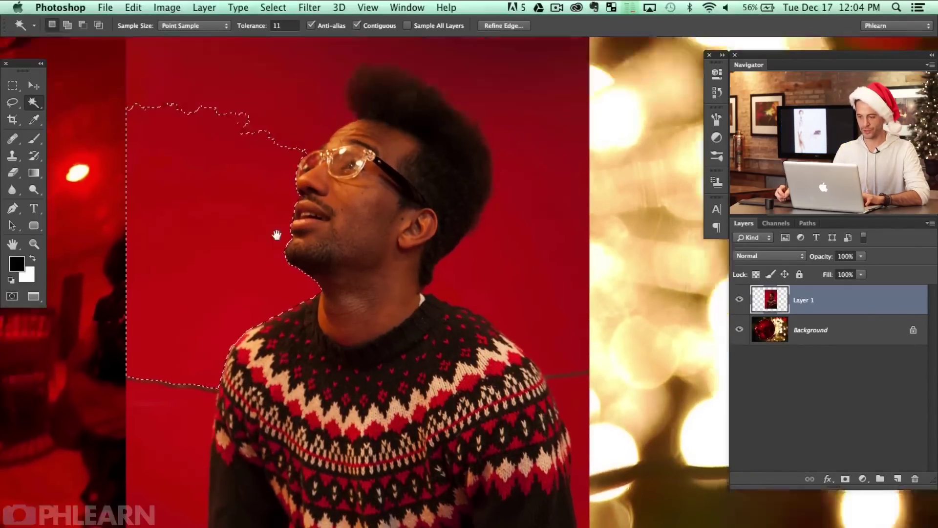
shift+click(346, 87)
shift+click(522, 263)
shift+click(272, 171)
shift+click(312, 101)
shift+click(572, 441)
shift+click(171, 469)
scroll(192, 502, down, 5)
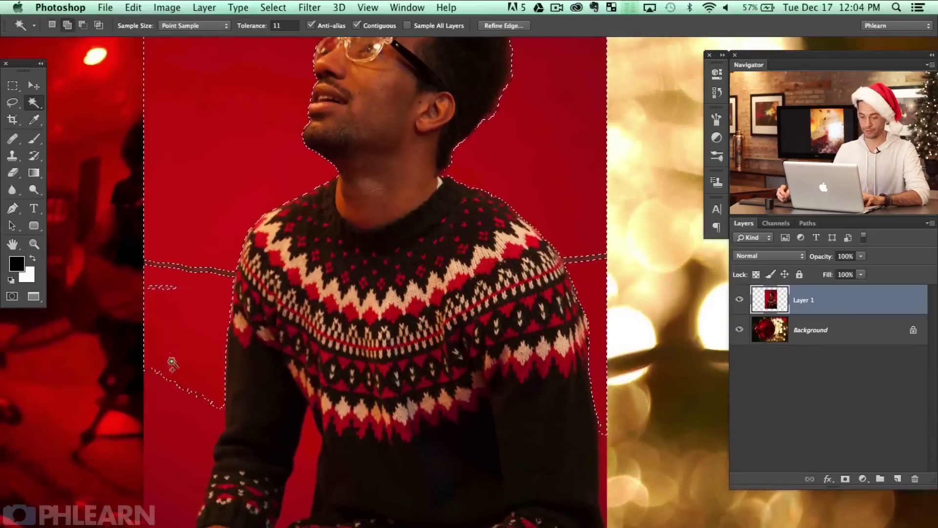
shift+click(170, 277)
shift+click(172, 498)
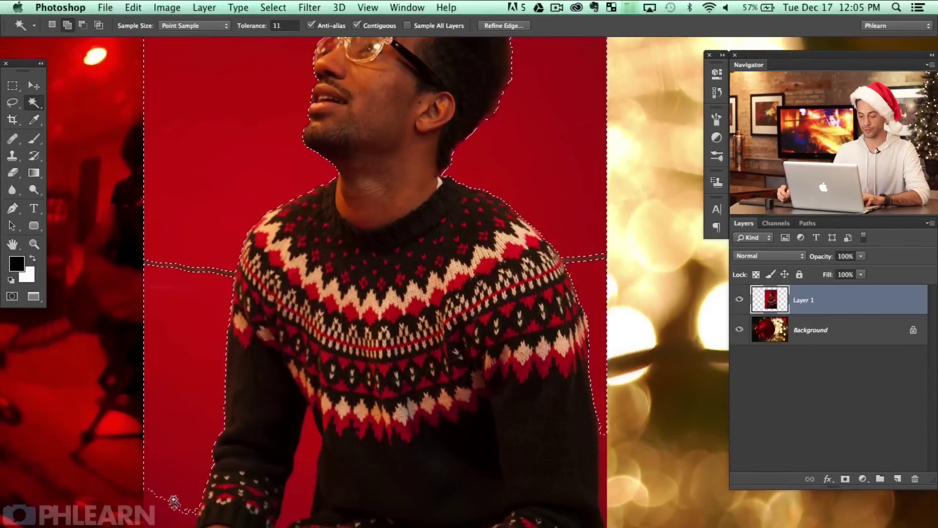
shift+click(293, 497)
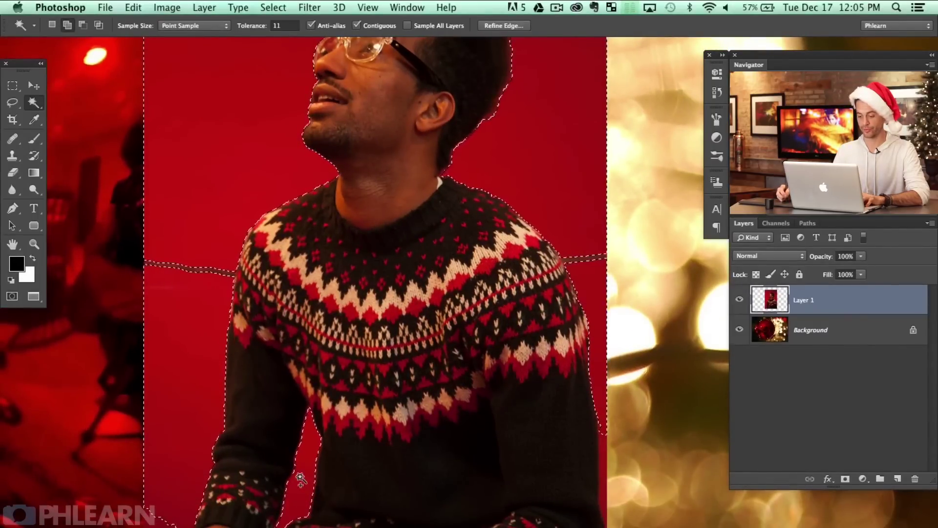
drag(242, 223, 251, 437)
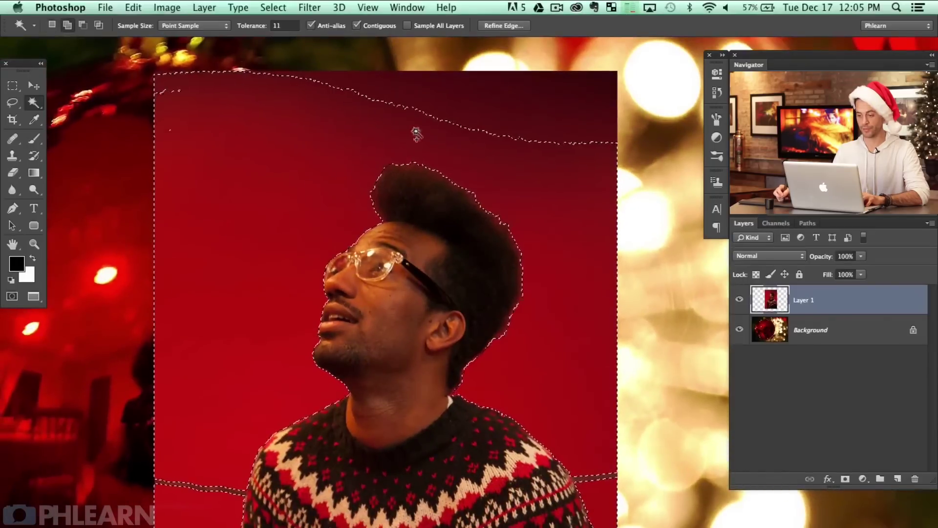
alt+click(844, 480)
Step: Lasso the leftover red strips and fill them black in Layer 1's mask
drag(598, 322, 558, 359)
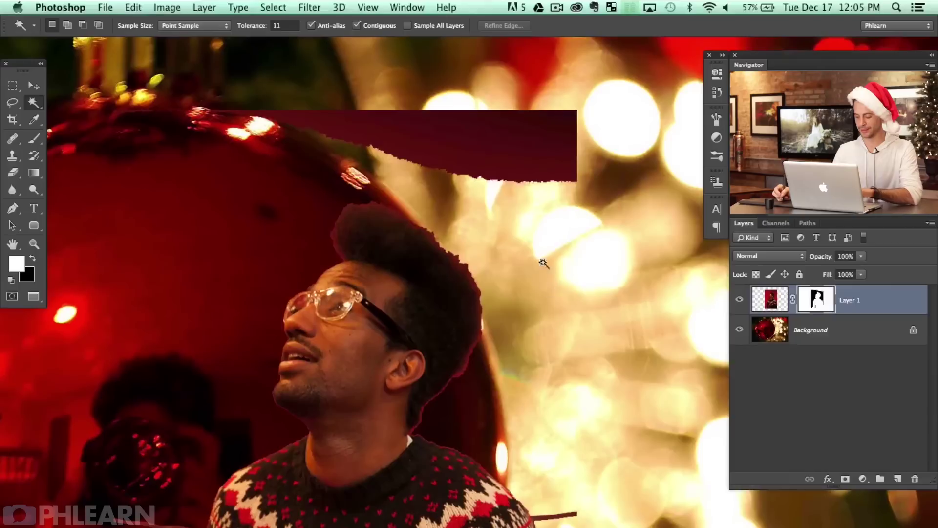
key(l)
mouse_move(234, 58)
mouse_down()
mouse_move(133, 60)
mouse_move(176, 153)
mouse_move(346, 168)
mouse_move(469, 210)
mouse_move(668, 201)
mouse_move(606, 44)
mouse_up()
drag(422, 300, 545, 114)
mouse_move(253, 232)
mouse_down()
mouse_move(219, 395)
mouse_move(283, 388)
mouse_up()
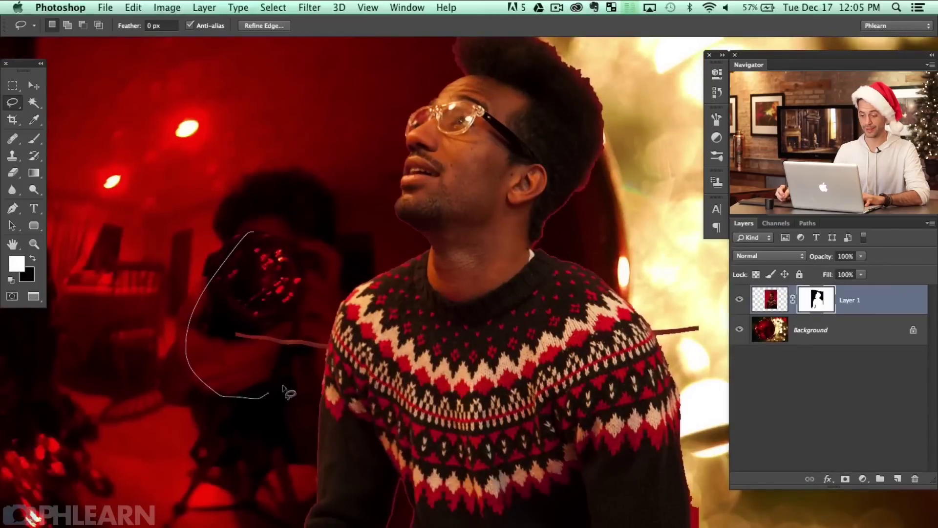
drag(333, 305, 315, 283)
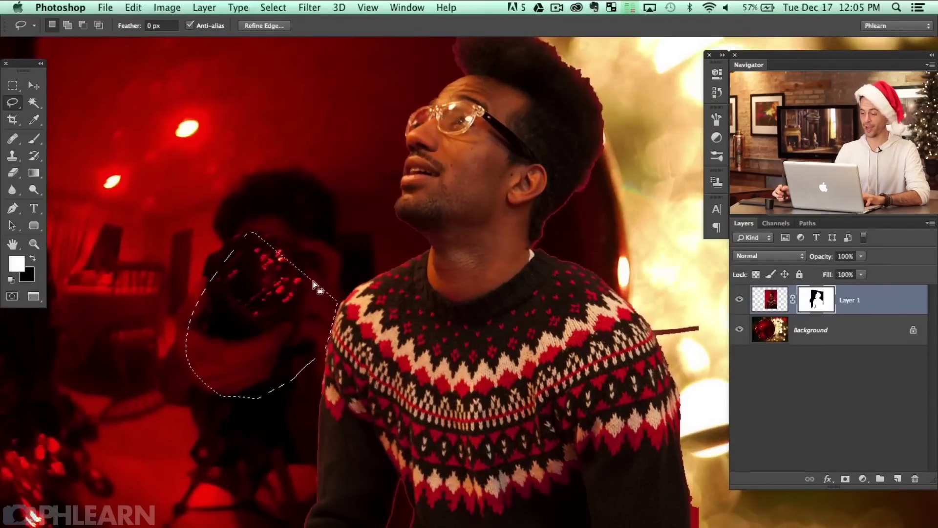
drag(474, 274, 274, 468)
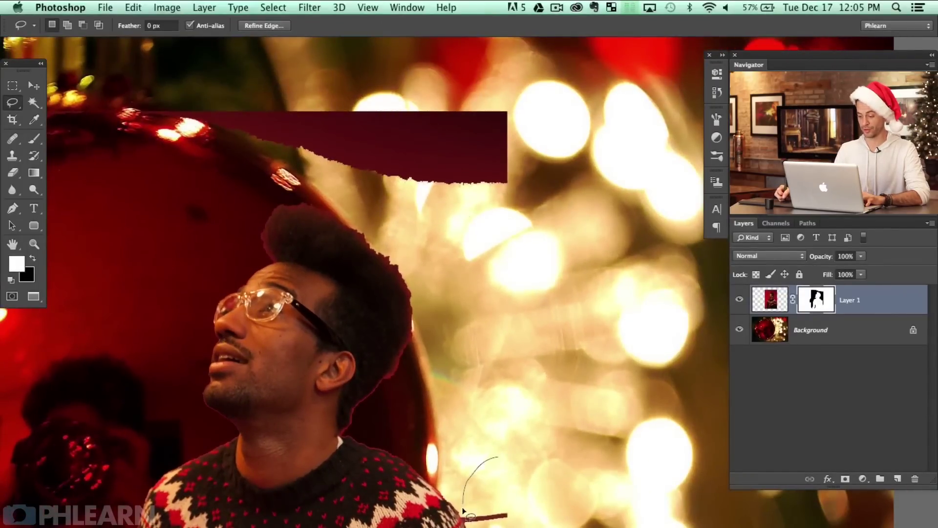
drag(463, 527, 542, 505)
key(super+BackSpace)
key(super+d)
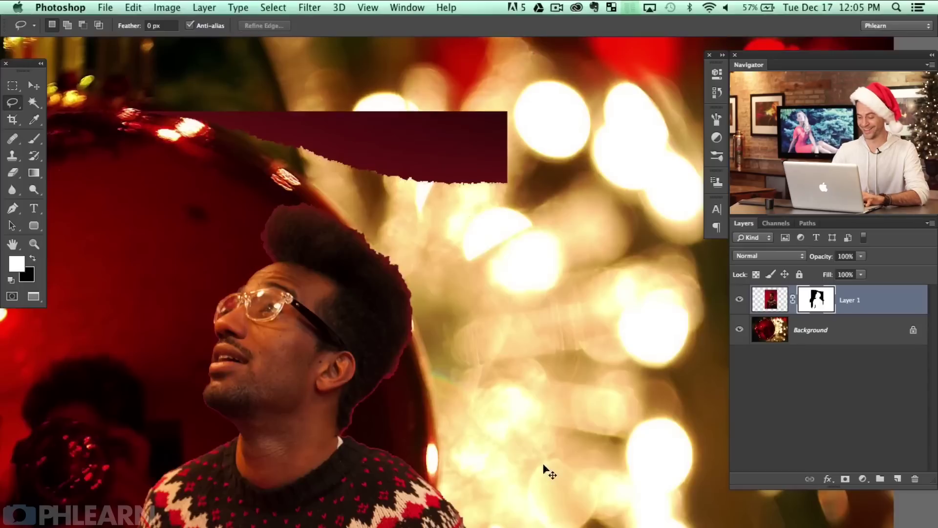
key(super+minus)
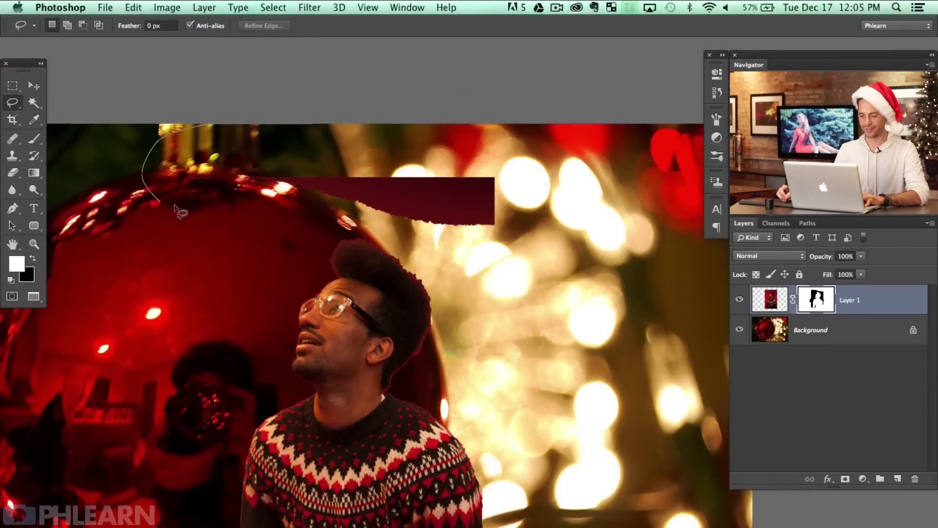
drag(427, 239, 541, 151)
key(Delete)
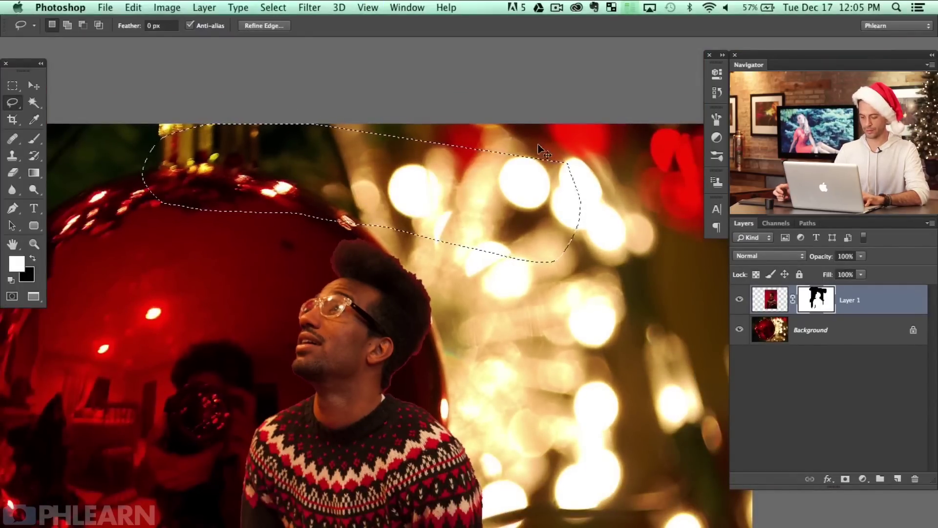
key(super+d)
Step: Move the man beside the ornament, tilted about 11.7° and enlarged to roughly 131%
drag(464, 469, 394, 292)
key(super+minus)
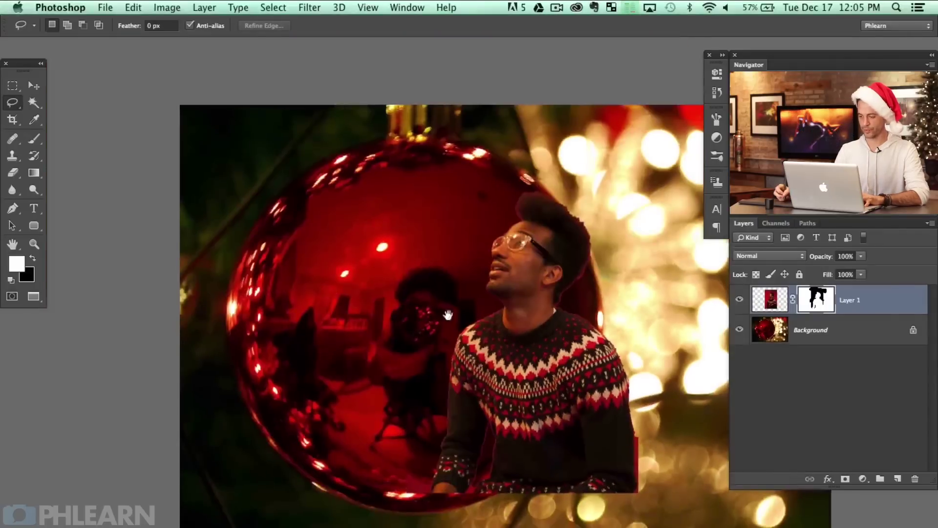
drag(489, 461, 337, 445)
key(v)
mouse_move(378, 402)
mouse_down()
mouse_move(524, 412)
mouse_move(563, 431)
mouse_up()
key(super+t)
drag(633, 511, 726, 514)
key(Return)
mouse_move(638, 483)
mouse_down()
mouse_move(623, 484)
mouse_move(630, 482)
mouse_up()
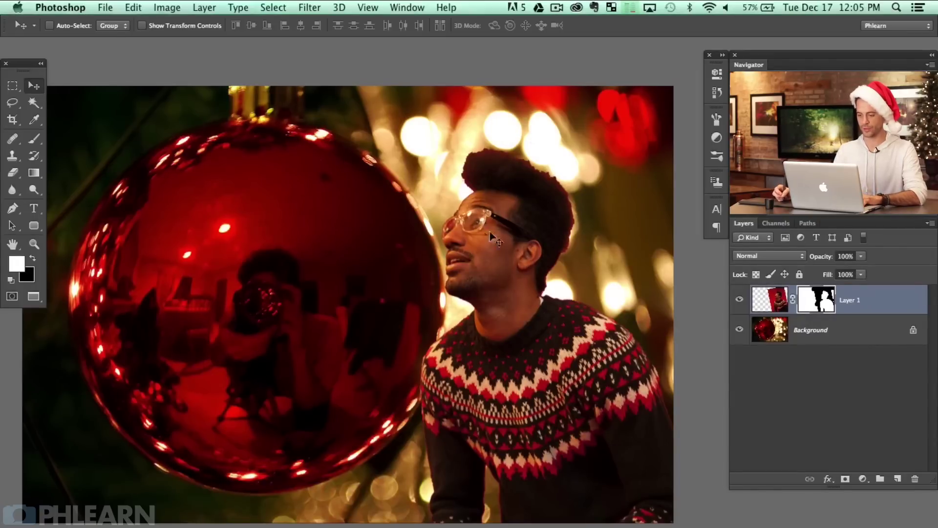
key(f)
key(f)
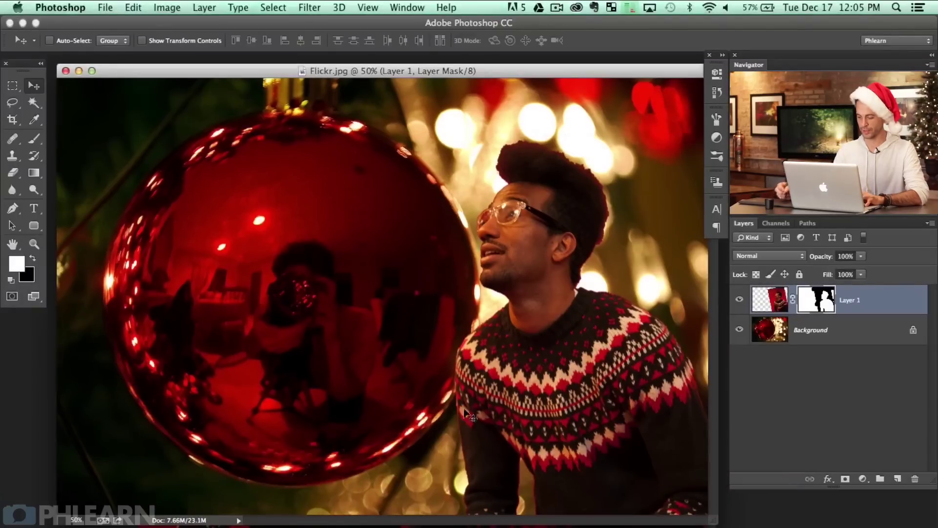
Step: Crop IMG_0377.tif to a 1:1 square around the smiling man's head and shoulders
key(super+minus)
drag(539, 100, 505, 99)
key(c)
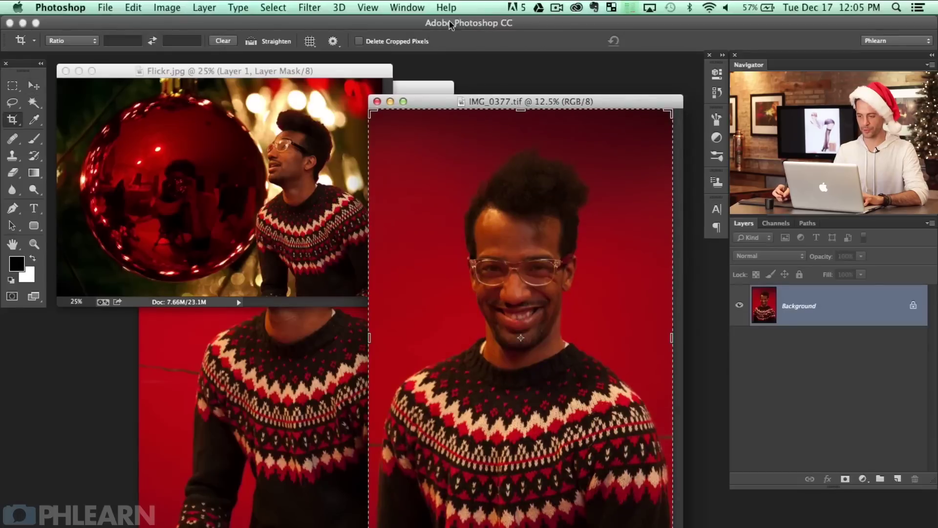
drag(673, 527, 647, 500)
key(Return)
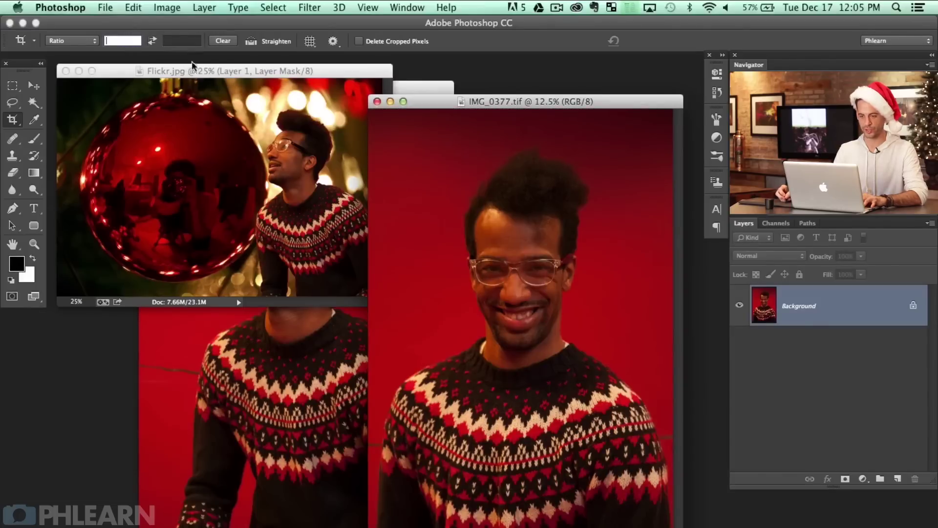
click(191, 39)
text(1)
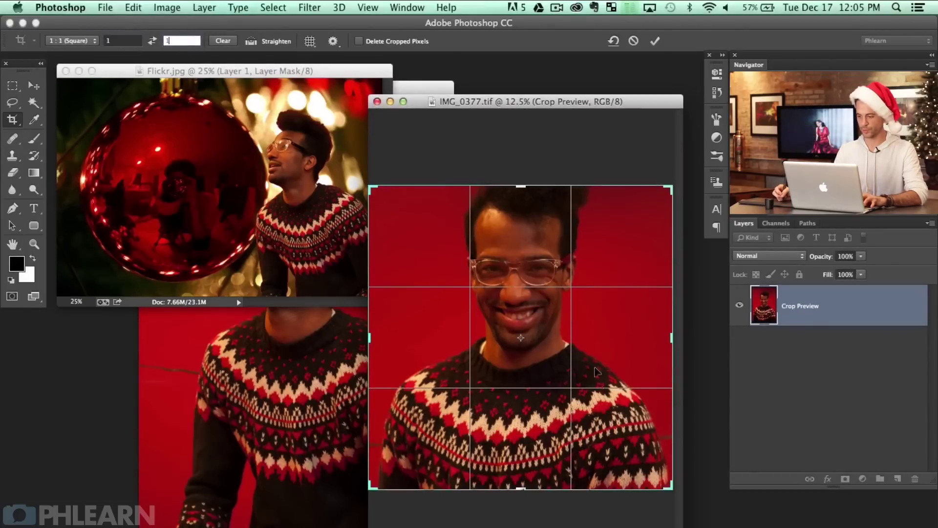
drag(605, 400, 597, 483)
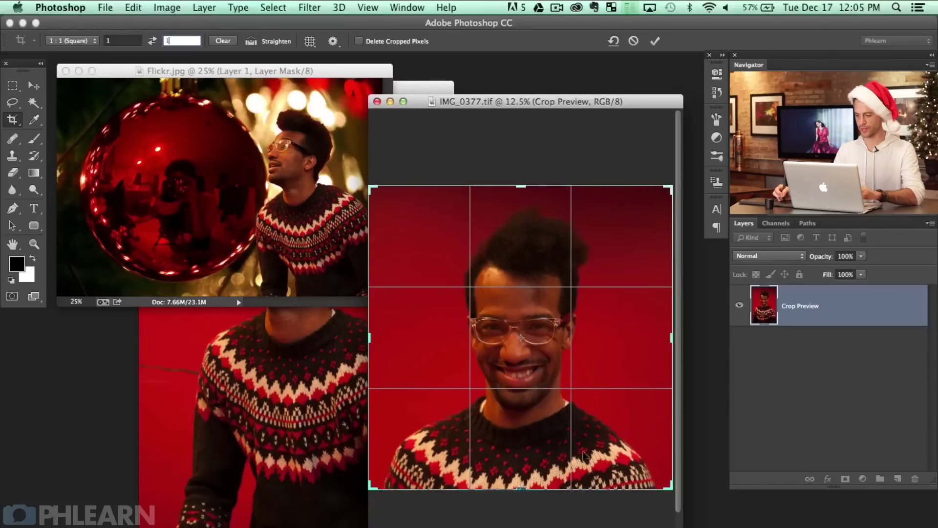
key(Return)
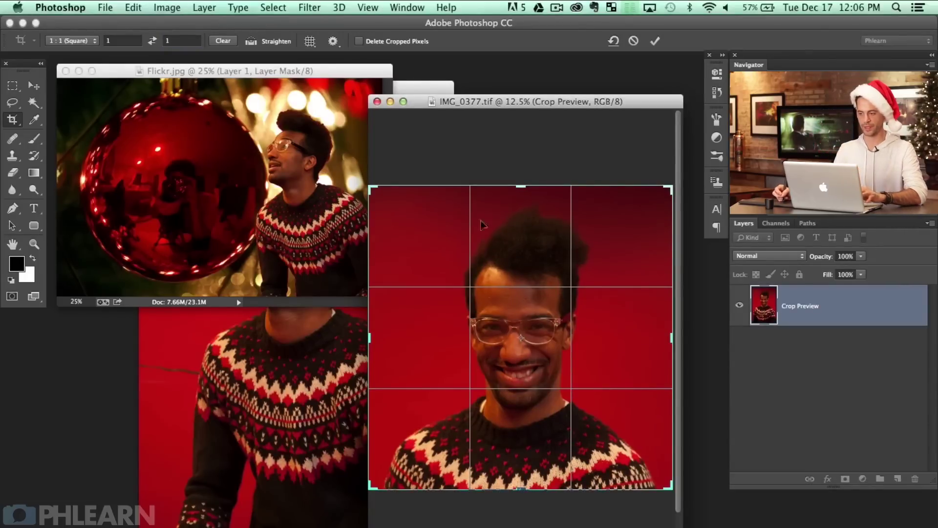
click(655, 43)
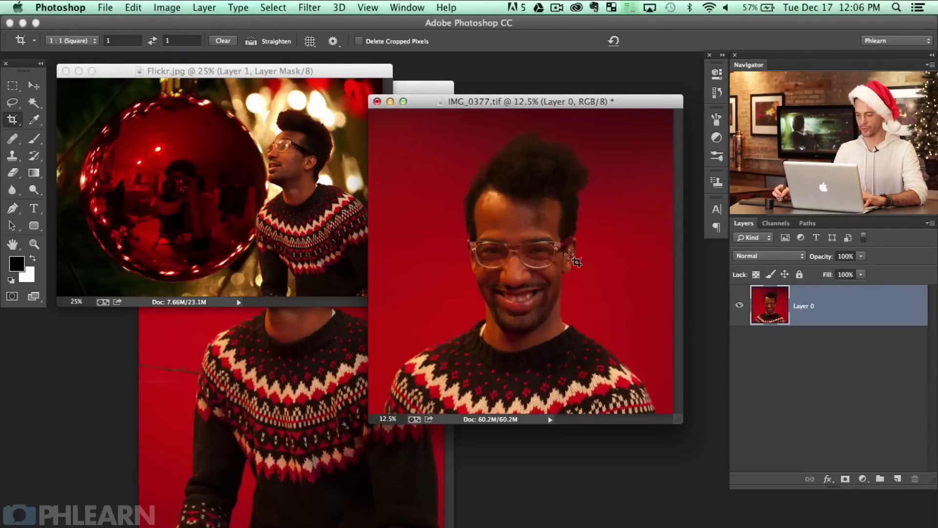
key(f)
key(b)
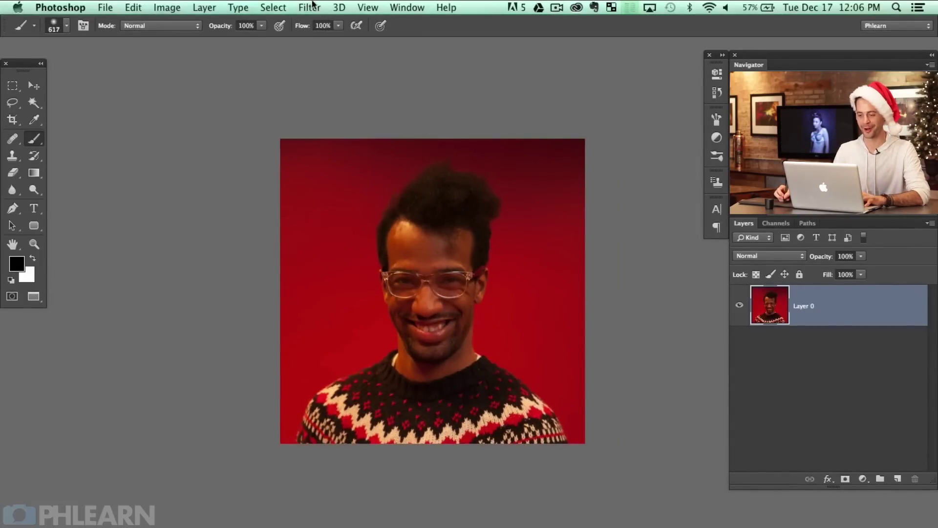
Step: Try Spherize at full strength in Normal mode, then undo it
click(313, 6)
mouse_move(350, 184)
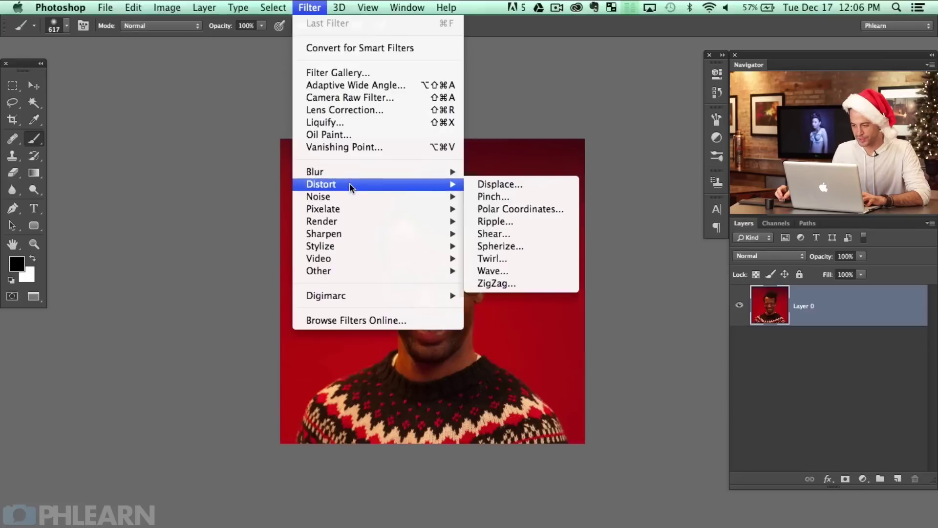
click(534, 245)
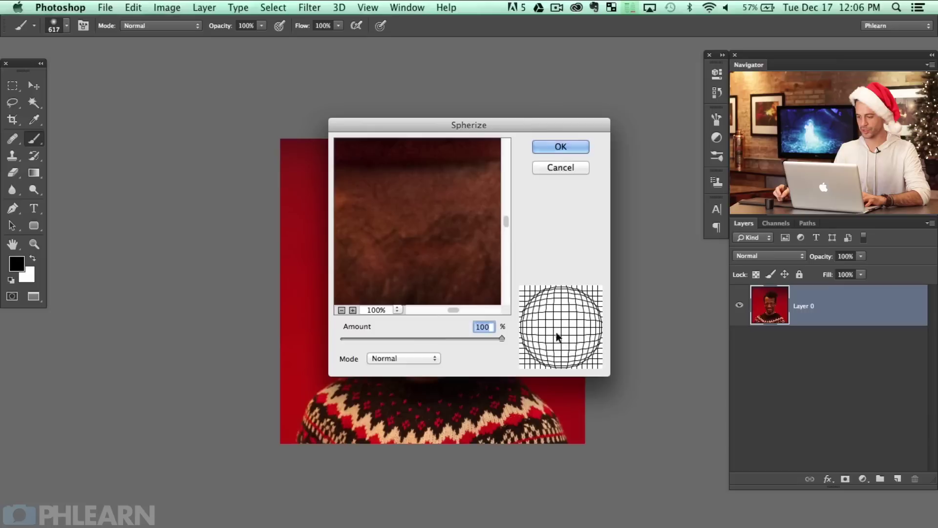
click(421, 358)
click(425, 358)
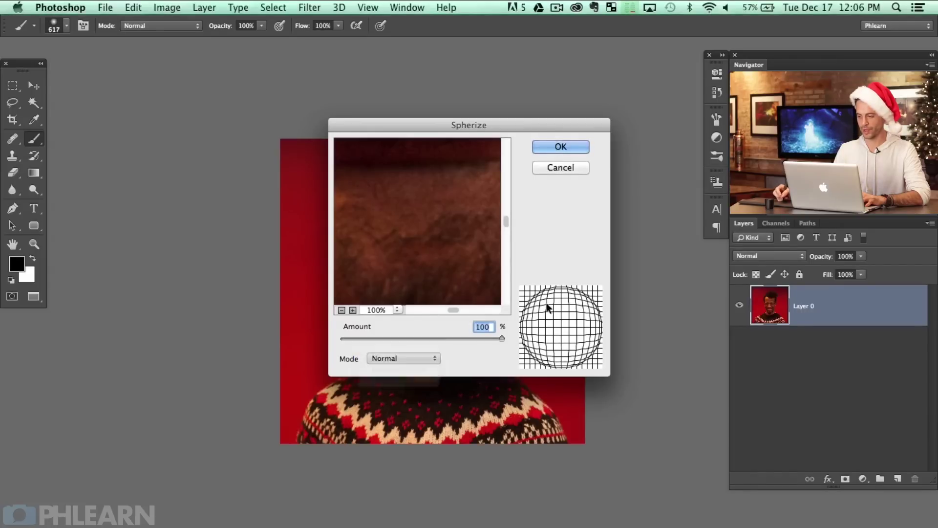
click(560, 147)
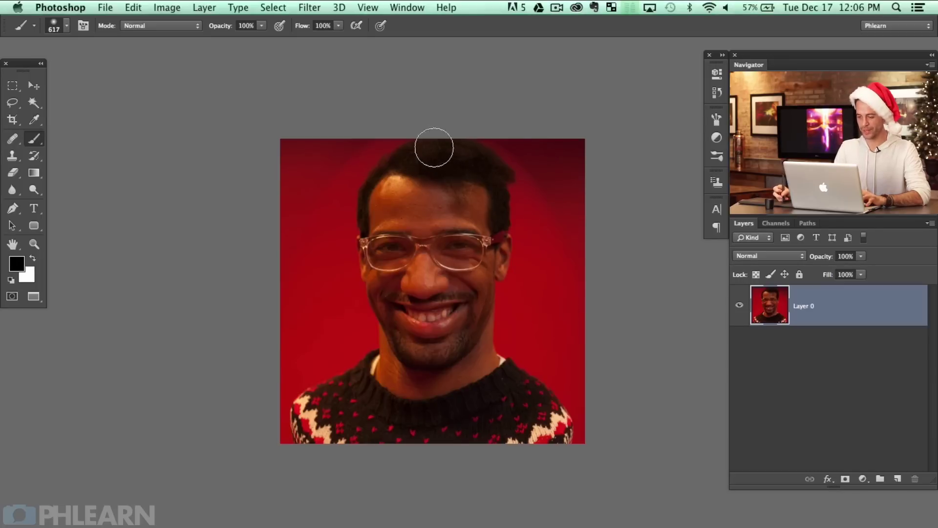
key(super+z)
Step: Reapply Spherize at Amount 62 to bulge the portrait's face
click(273, 7)
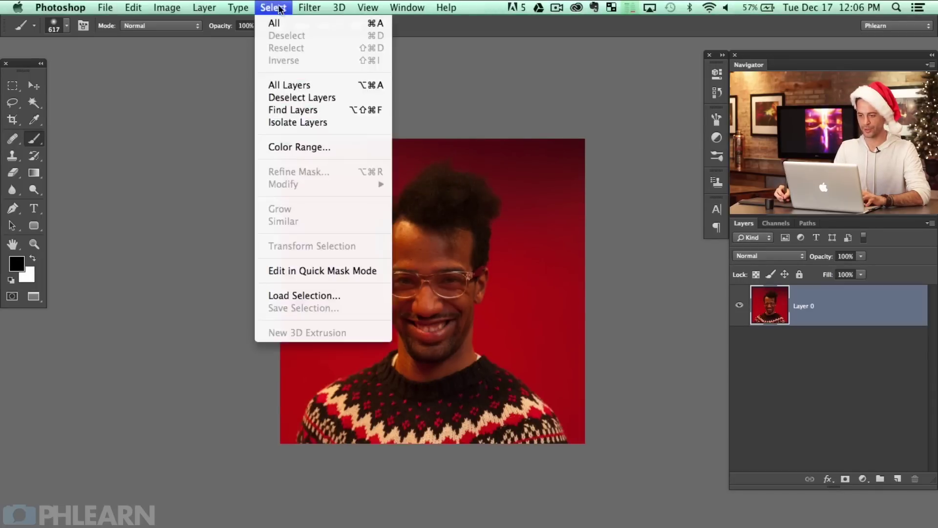
mouse_move(310, 7)
mouse_move(435, 186)
click(486, 247)
drag(492, 342, 474, 337)
click(571, 147)
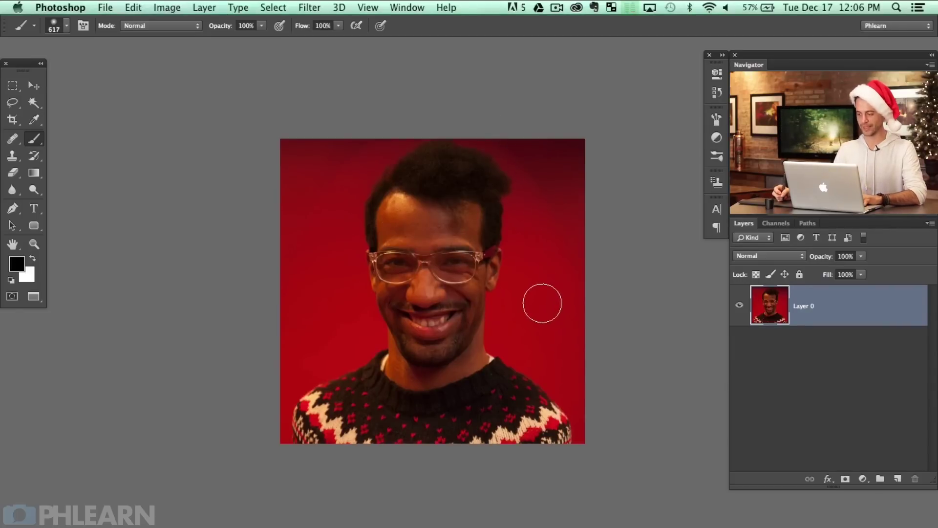
key(f)
key(f)
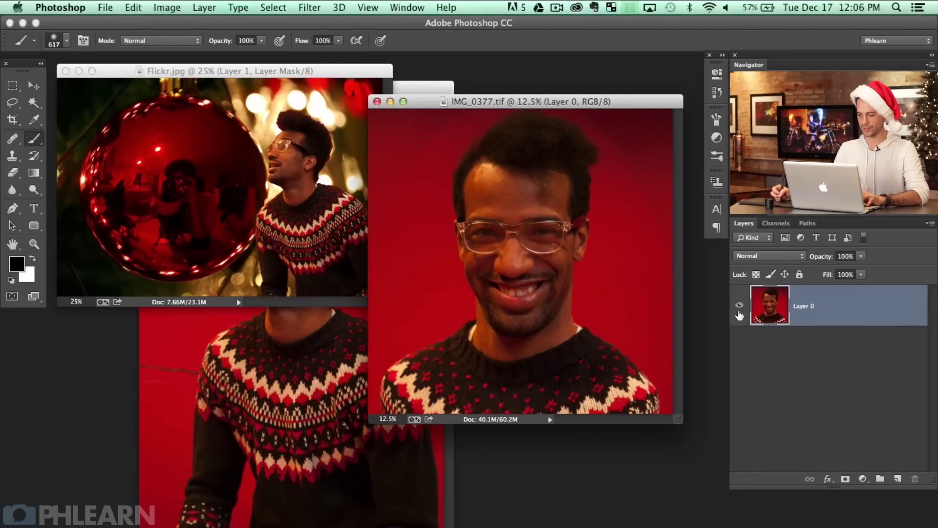
Step: Copy the spherized IMG_0377 portrait and paste it into Flickr.jpg as Layer 2
drag(578, 101, 578, 105)
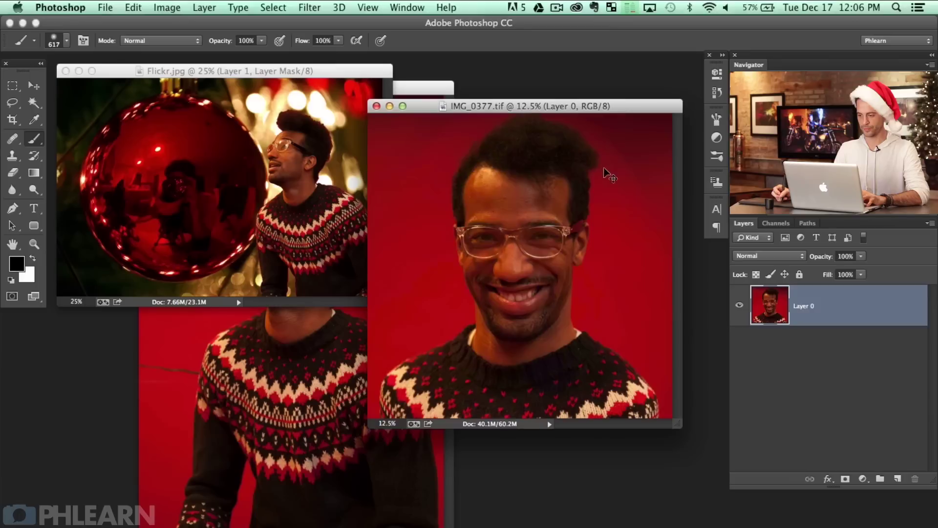
key(super+z)
key(super+z)
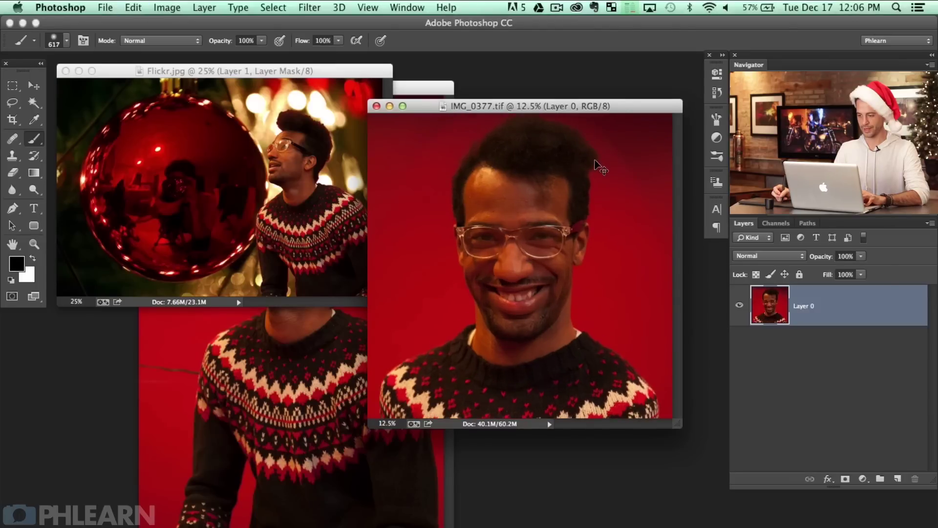
key(v)
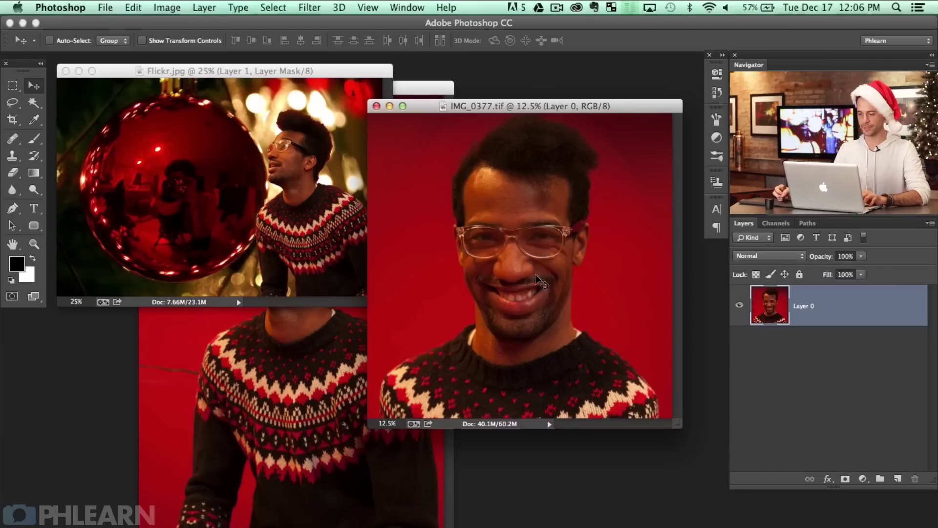
key(super+z)
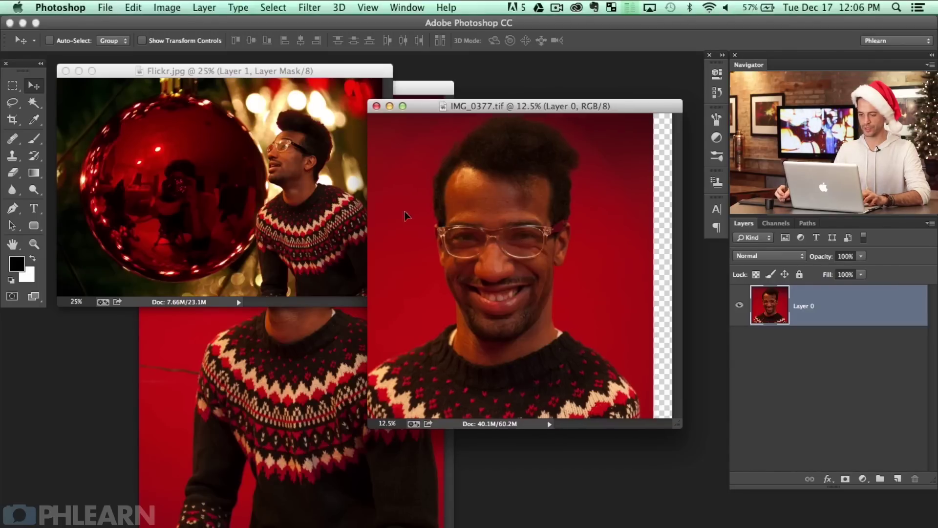
key(super+v)
click(610, 350)
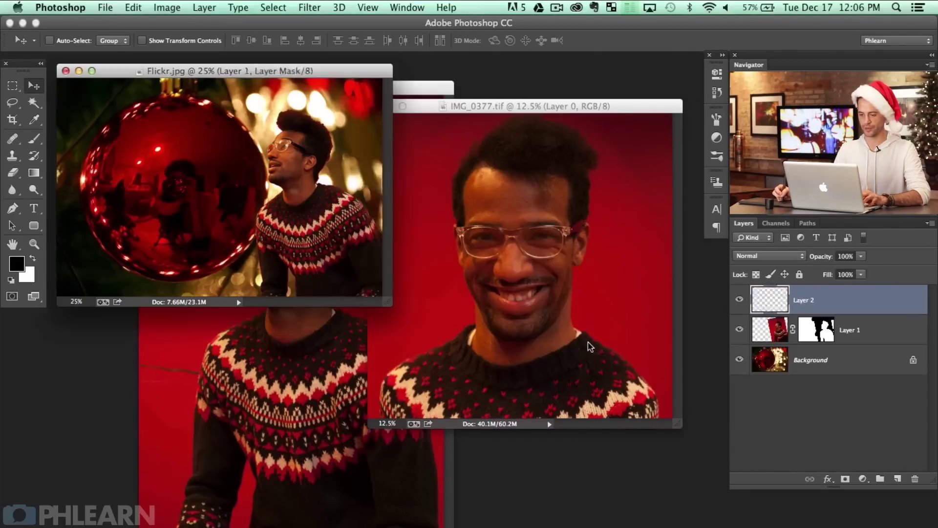
mouse_move(535, 304)
mouse_down()
mouse_move(522, 323)
mouse_move(520, 304)
mouse_up()
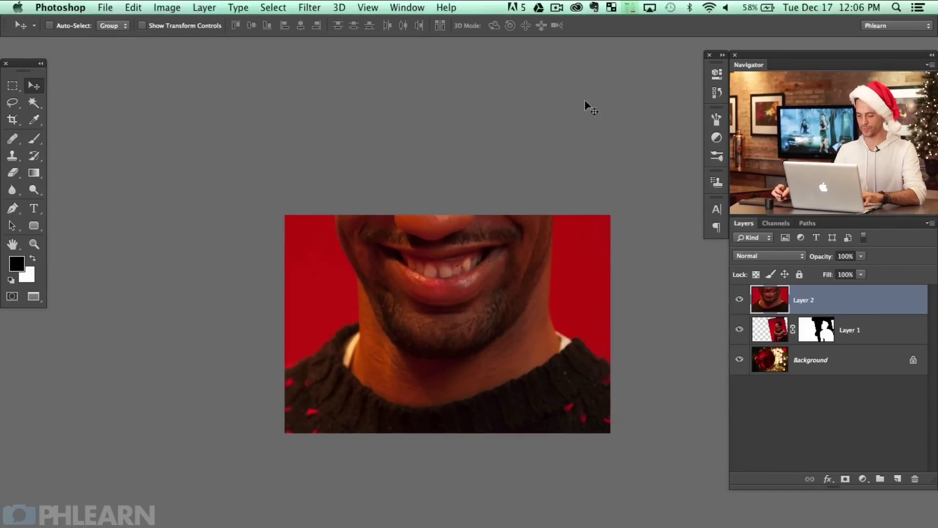
key(super+t)
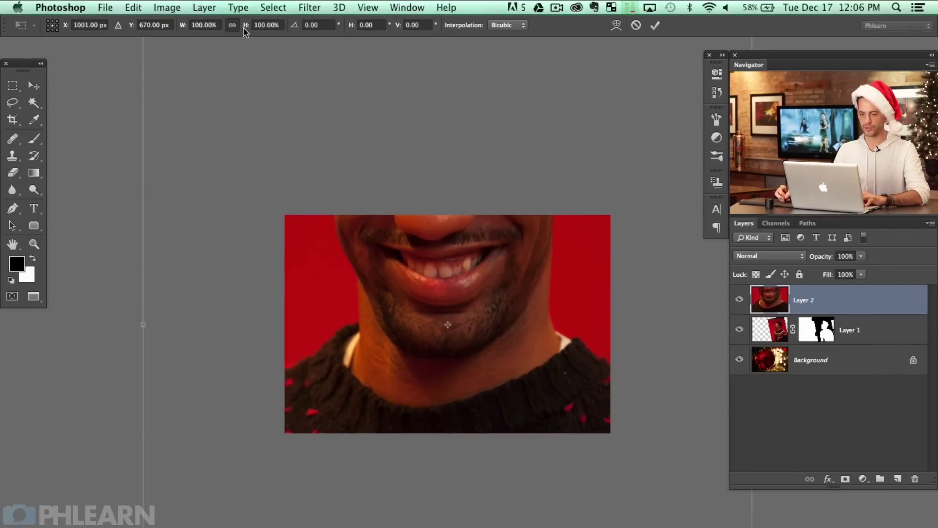
Step: Scale the pasted face to about 30% width and 25.65% height over the ornament
drag(248, 28, 195, 43)
drag(451, 359, 401, 365)
drag(460, 424, 488, 465)
drag(428, 356, 446, 347)
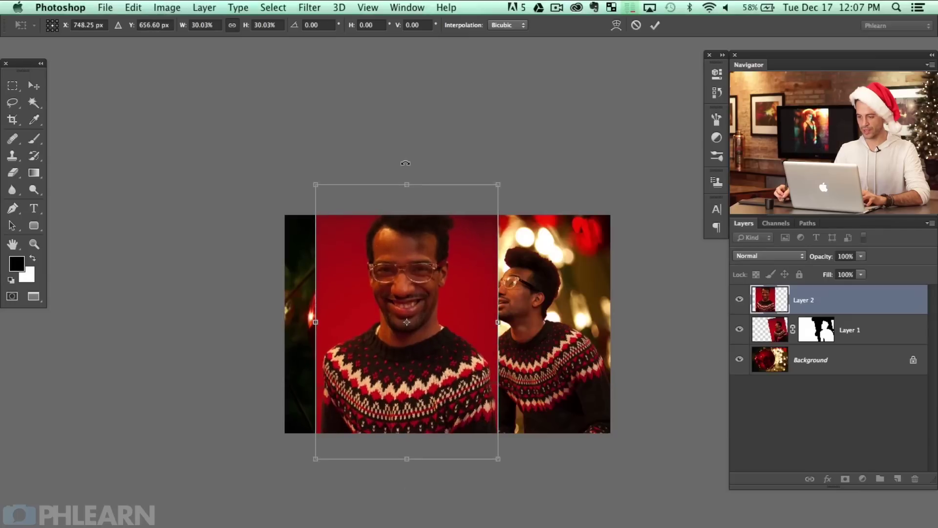
drag(409, 191, 407, 226)
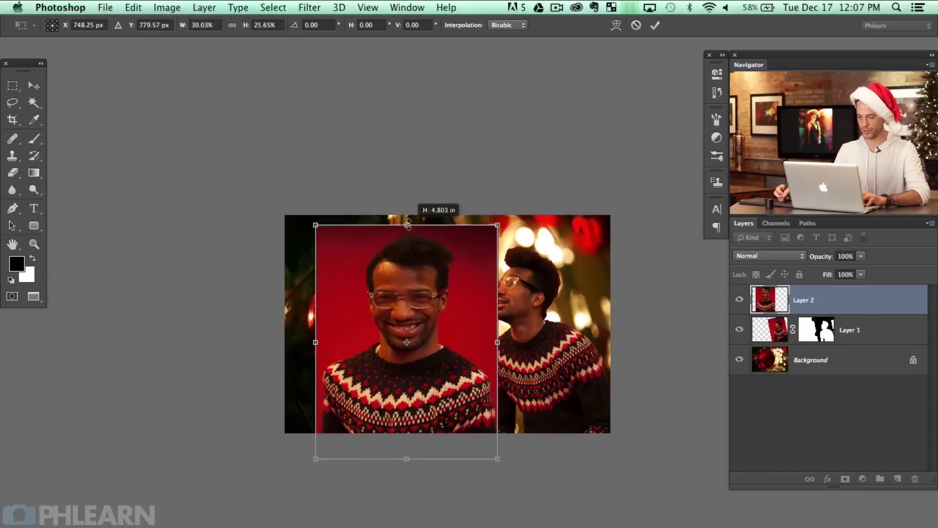
drag(455, 400, 455, 389)
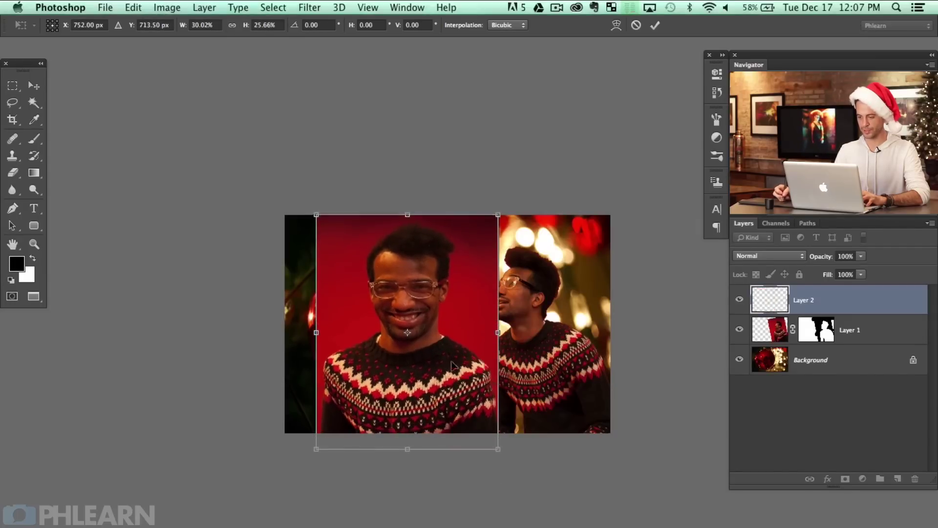
Step: Warp the face, bowing its left, right, top and bottom edges outward
right_click(418, 325)
click(475, 416)
drag(499, 343, 519, 345)
drag(334, 349, 272, 344)
drag(313, 258, 296, 254)
drag(394, 220, 393, 185)
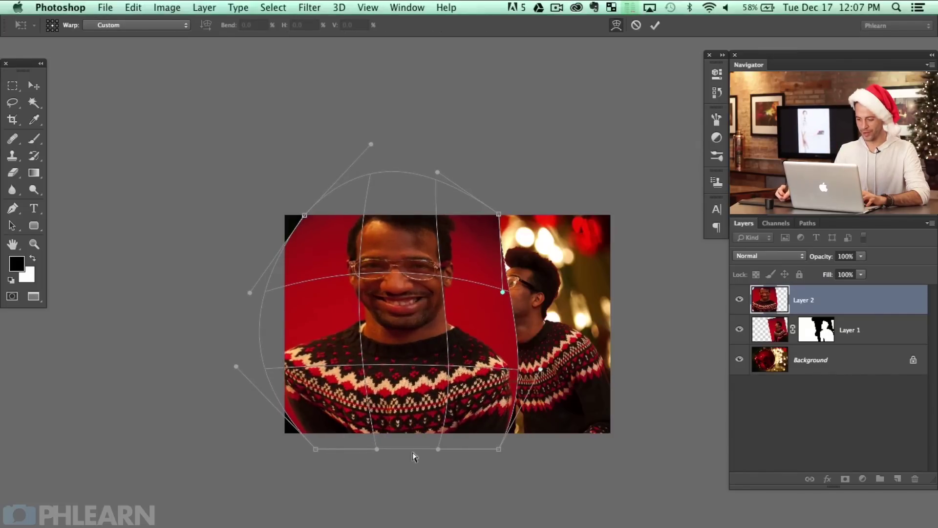
drag(409, 446, 407, 457)
drag(415, 290, 417, 300)
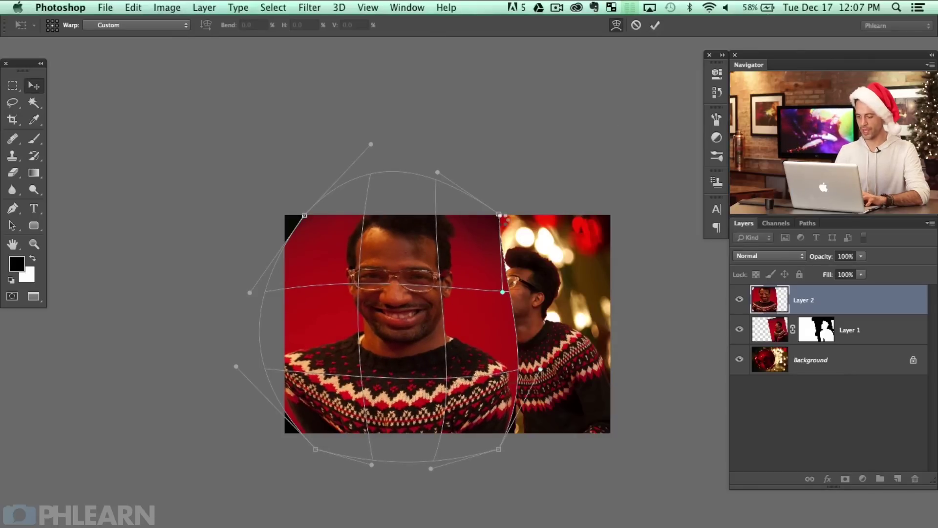
key(Return)
Step: Move the face lower and warp it again, bulging the sides and lower middle
key(super+equal)
mouse_move(416, 365)
mouse_down()
mouse_move(422, 378)
mouse_move(432, 369)
mouse_up()
key(super+t)
right_click(439, 307)
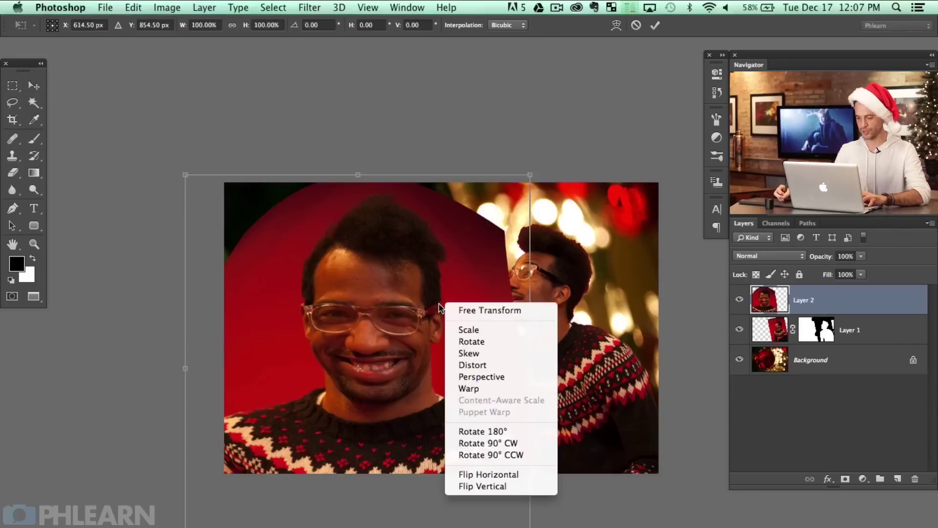
click(495, 389)
drag(482, 281, 496, 264)
drag(296, 335, 277, 327)
drag(517, 378, 525, 386)
drag(380, 424, 380, 439)
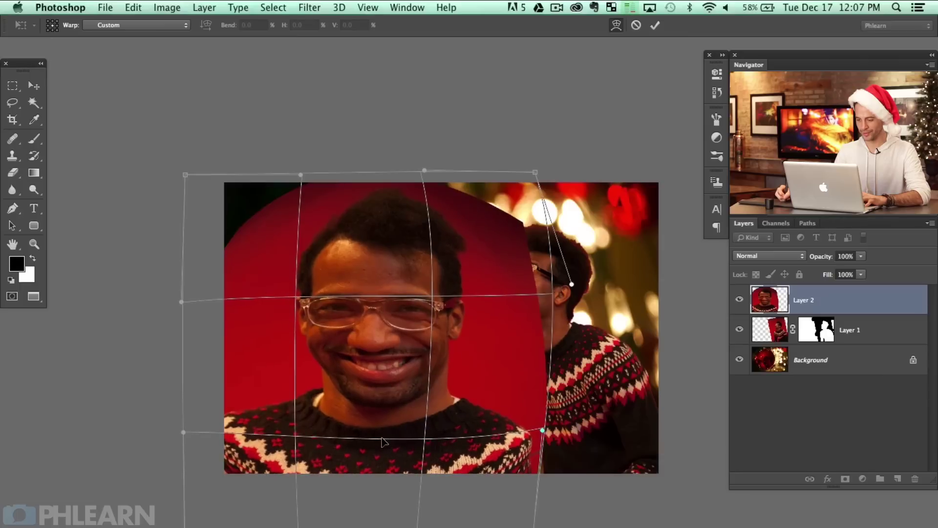
key(Return)
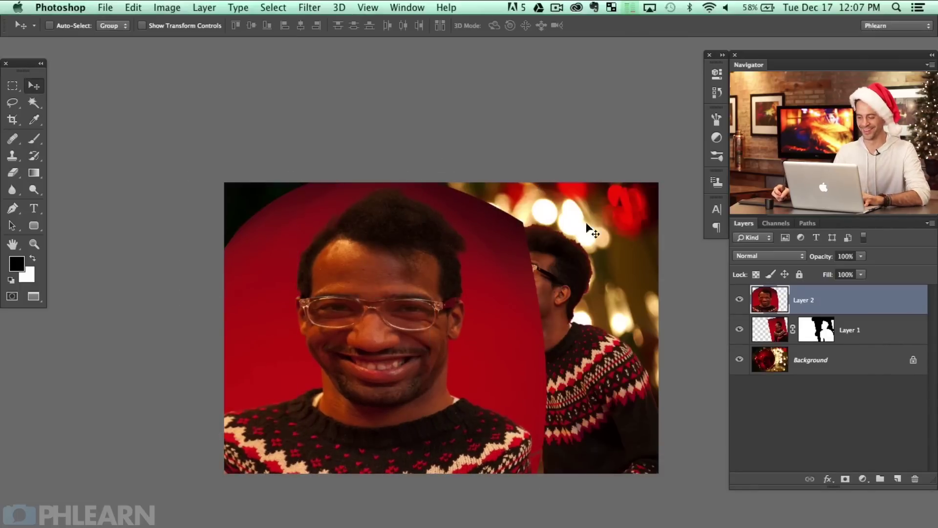
Step: Mask Layer 2 to an elliptical selection drawn around the ornament
drag(817, 262, 808, 262)
key(super+plus)
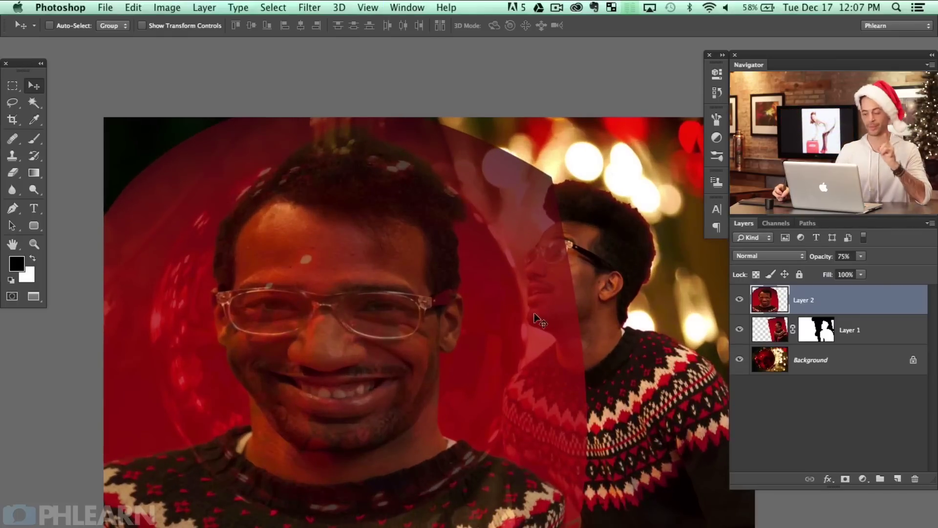
click(740, 300)
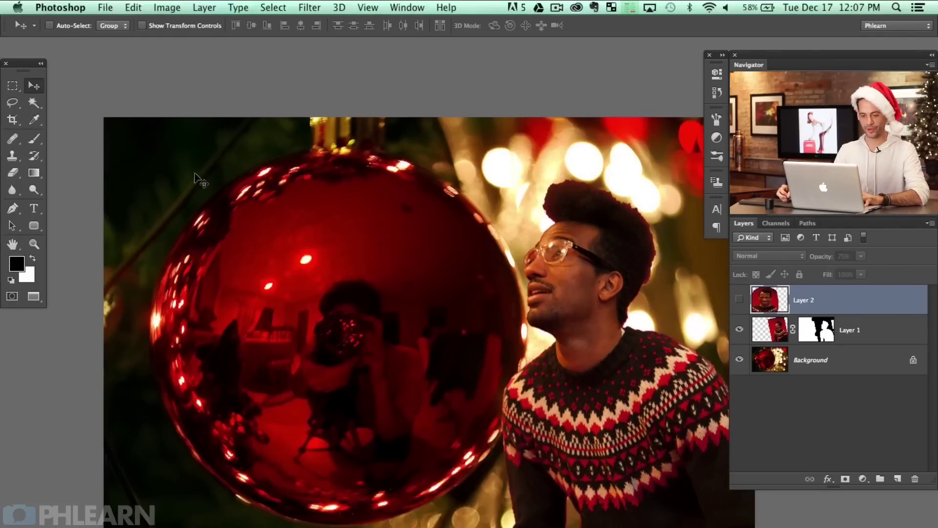
click(13, 86)
click(55, 94)
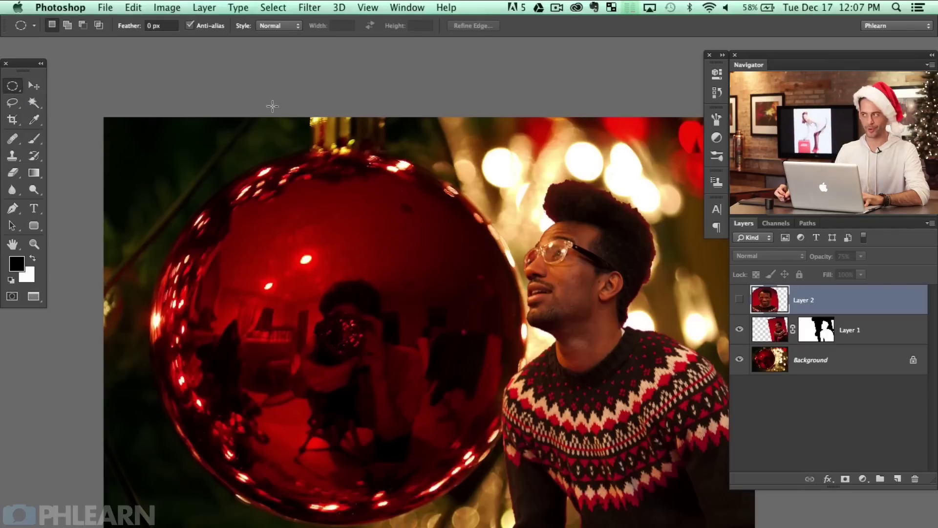
drag(184, 168, 525, 523)
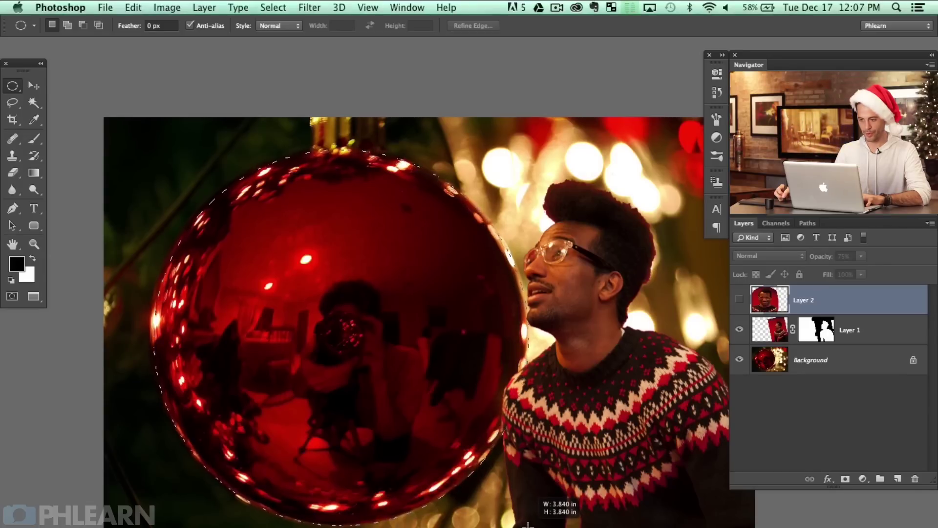
drag(530, 526, 530, 525)
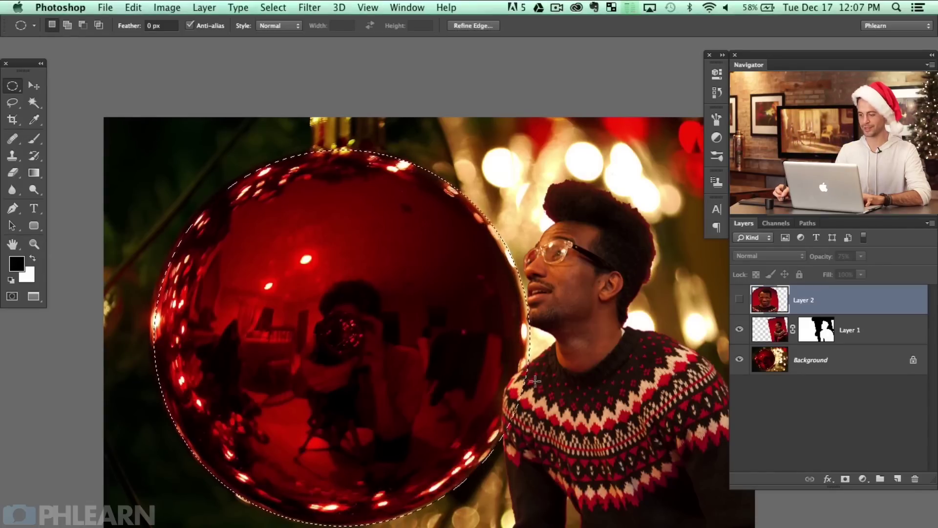
click(740, 300)
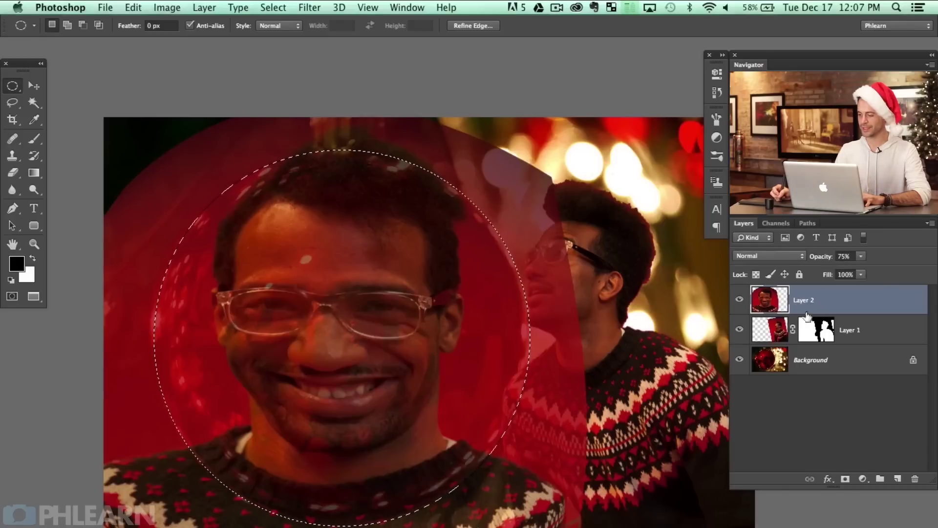
click(845, 479)
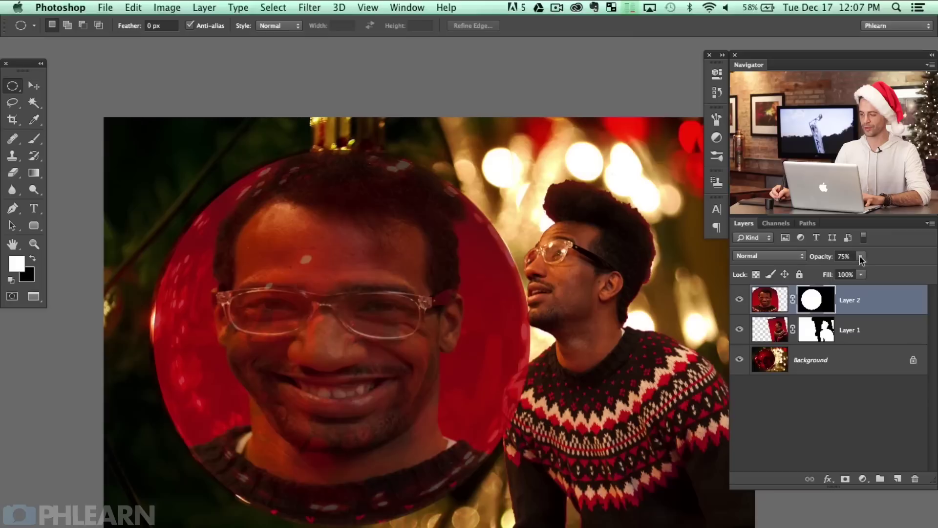
Step: Restore Layer 2 to 100% opacity and scale the face to about 81% inside the ball
drag(820, 259, 878, 269)
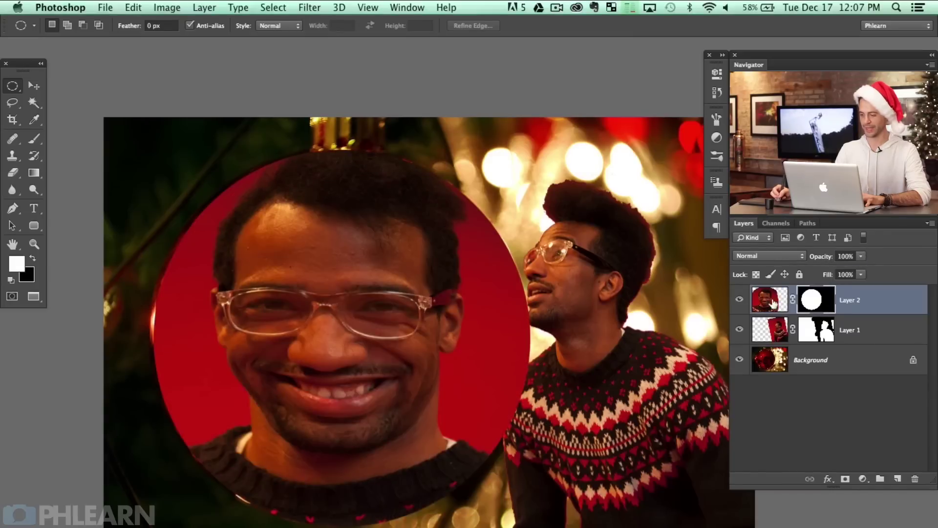
drag(409, 391, 411, 369)
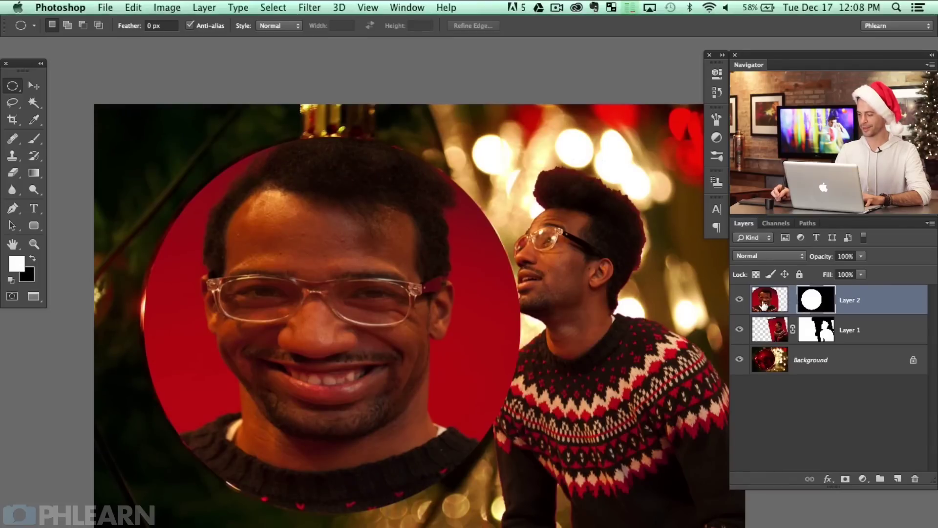
click(775, 308)
key(ctrl+t)
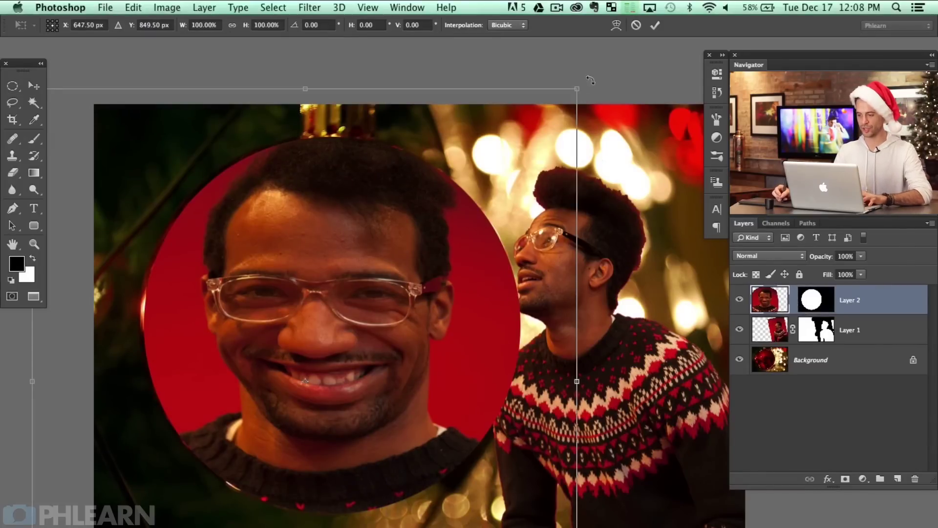
drag(577, 90, 538, 128)
drag(476, 406, 476, 392)
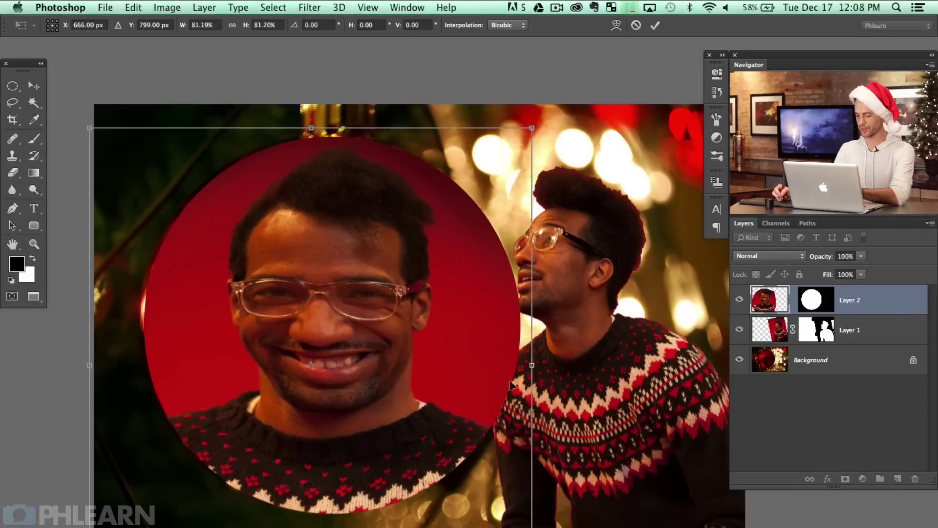
key(Return)
key(m)
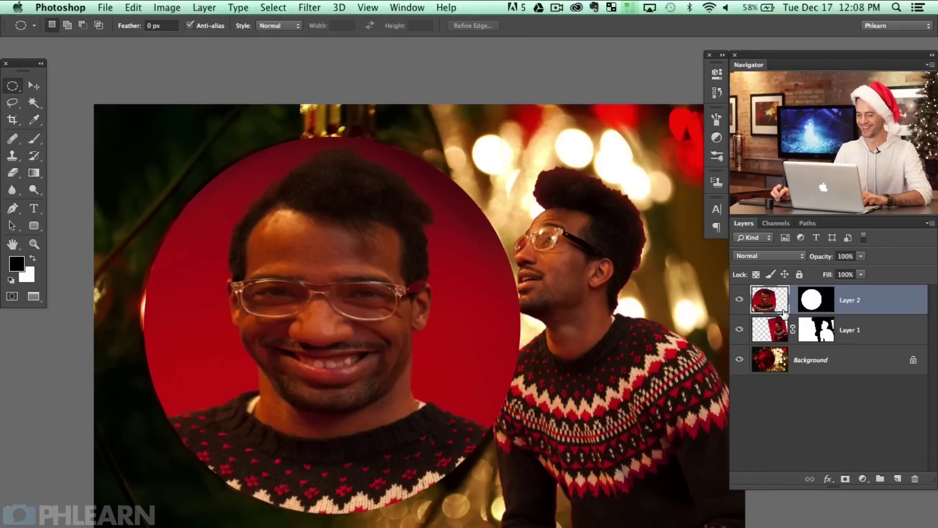
Step: Magic Wand-select the red backdrop around the face and fill Layer 2's mask black to hide it
key(w)
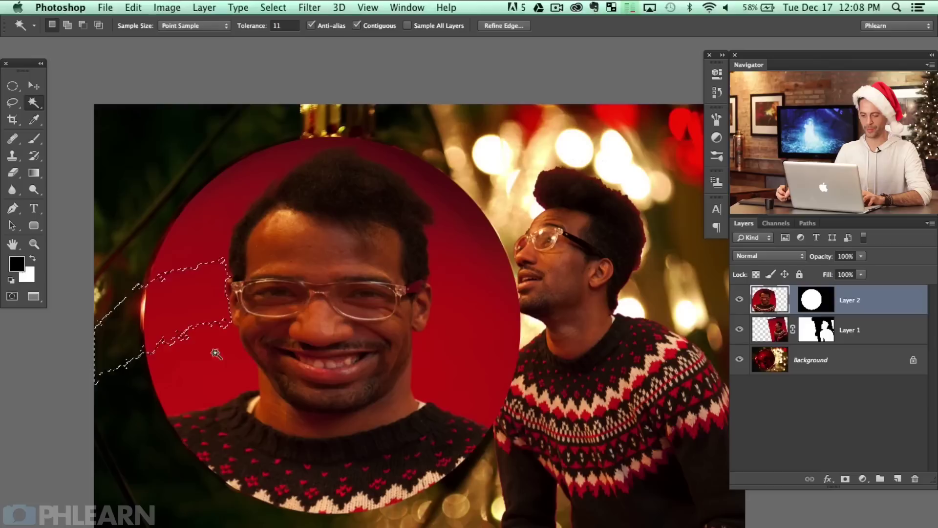
key(shift)
click(207, 216)
click(289, 152)
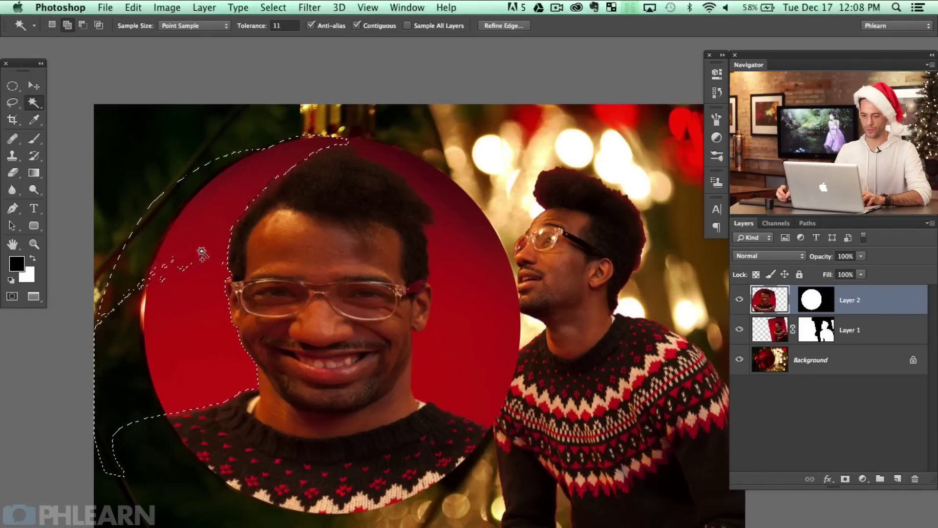
shift+click(407, 174)
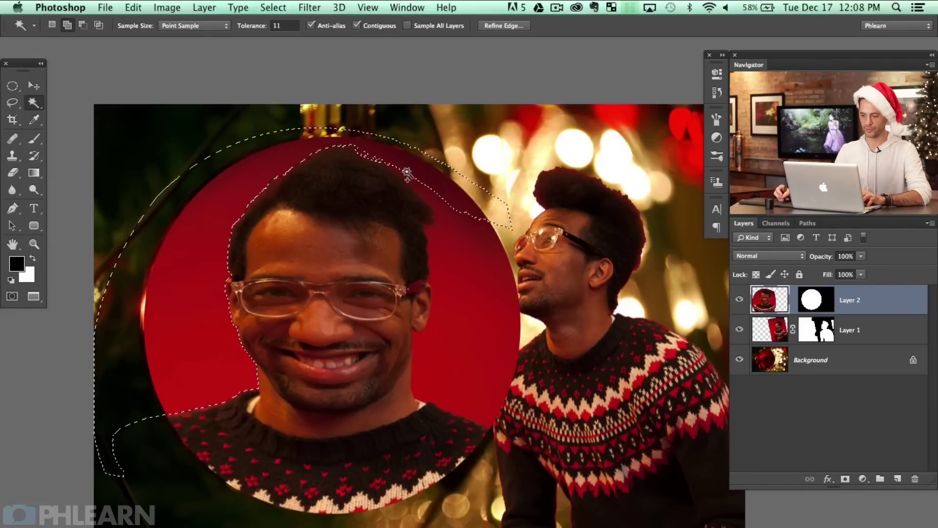
shift+click(449, 226)
shift+click(485, 371)
key(x)
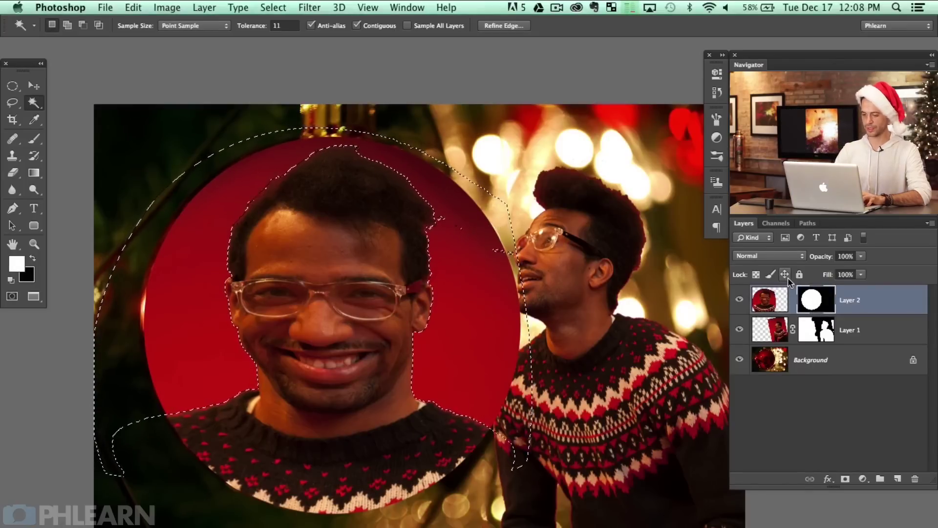
key(BackSpace)
key(super+d)
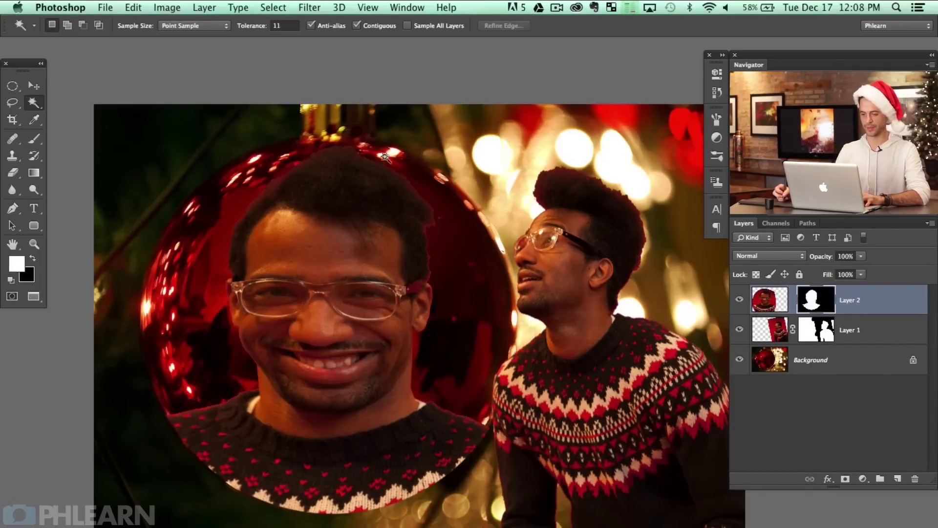
Step: Compare the masked face, then set Layer 2's blend mode to Overlay
click(740, 300)
click(740, 300)
click(740, 300)
click(740, 301)
click(740, 300)
click(740, 301)
click(740, 300)
click(740, 300)
click(740, 300)
click(767, 255)
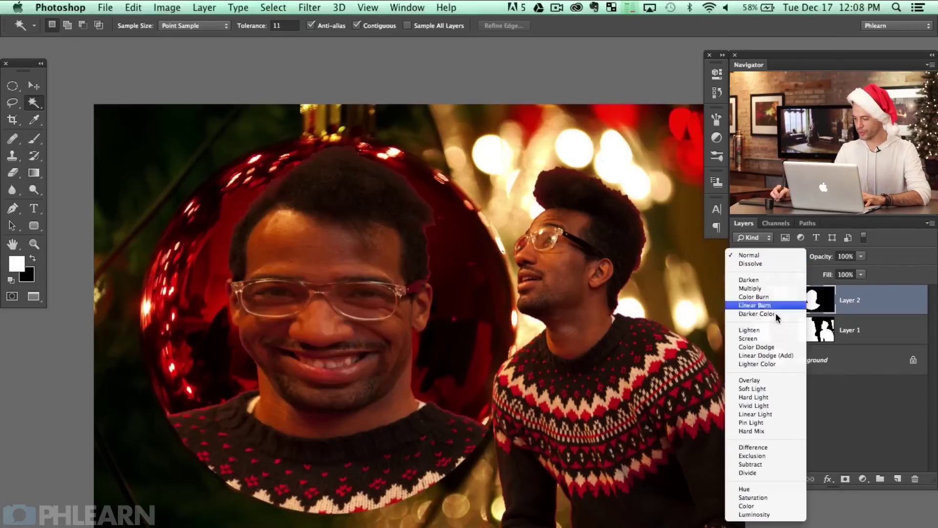
click(779, 379)
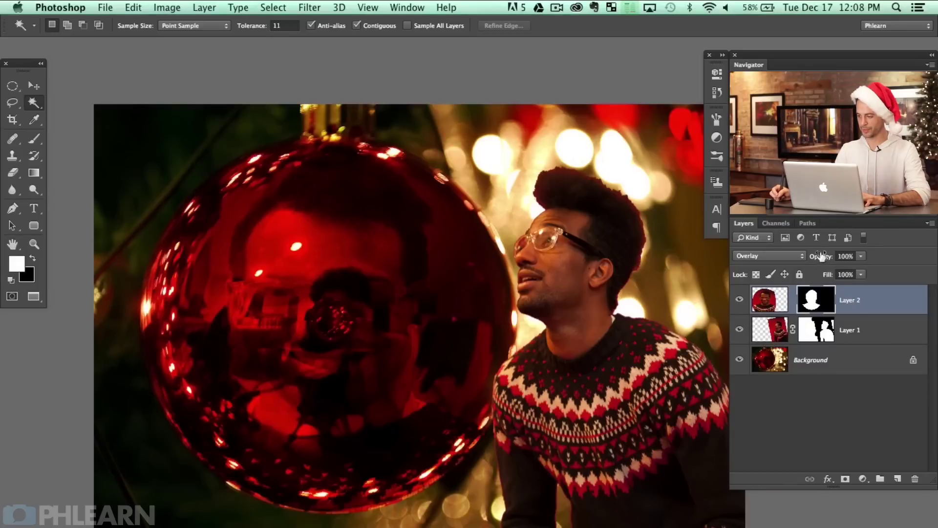
Step: Compare the Overlay blend on and off, then leave Layer 2 hidden
click(740, 300)
click(740, 300)
click(740, 300)
click(740, 300)
click(740, 300)
click(740, 300)
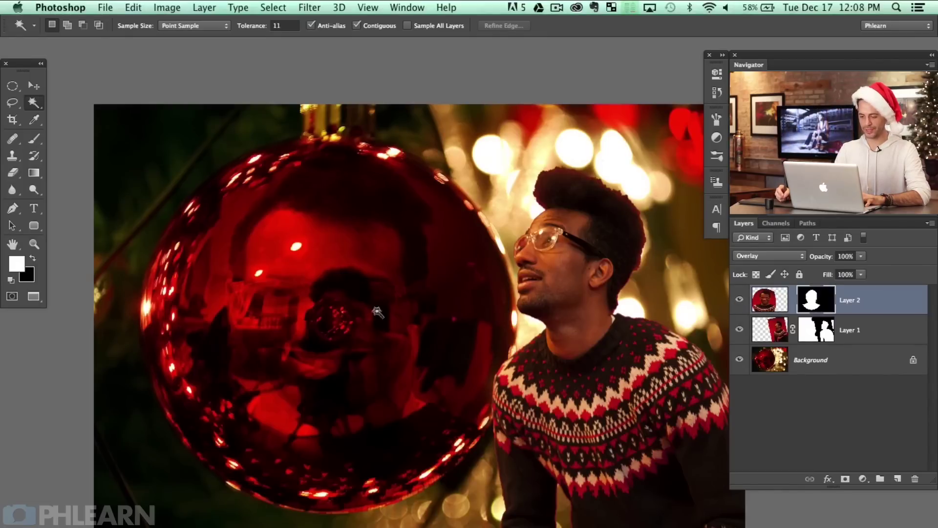
click(740, 299)
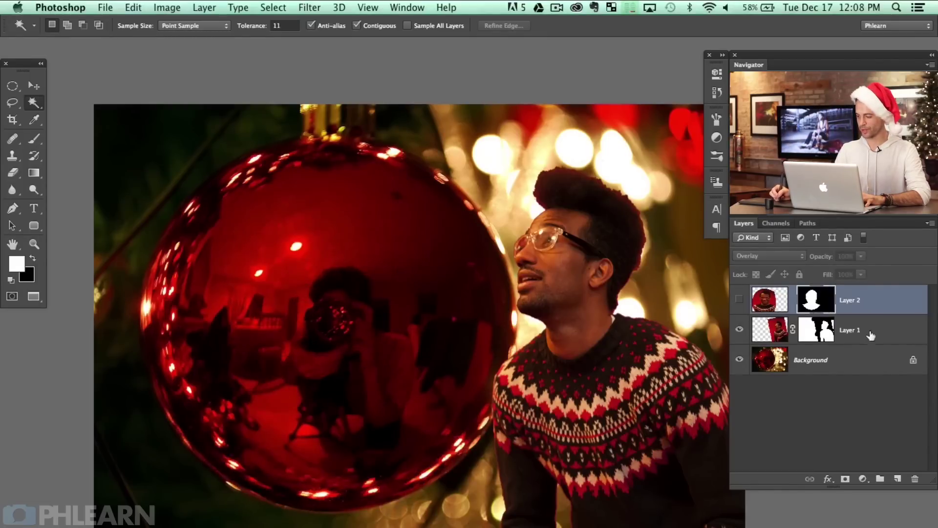
Step: Add a new empty layer above Layer 1 and clone red texture over the reflected figure
click(871, 334)
click(899, 479)
key(s)
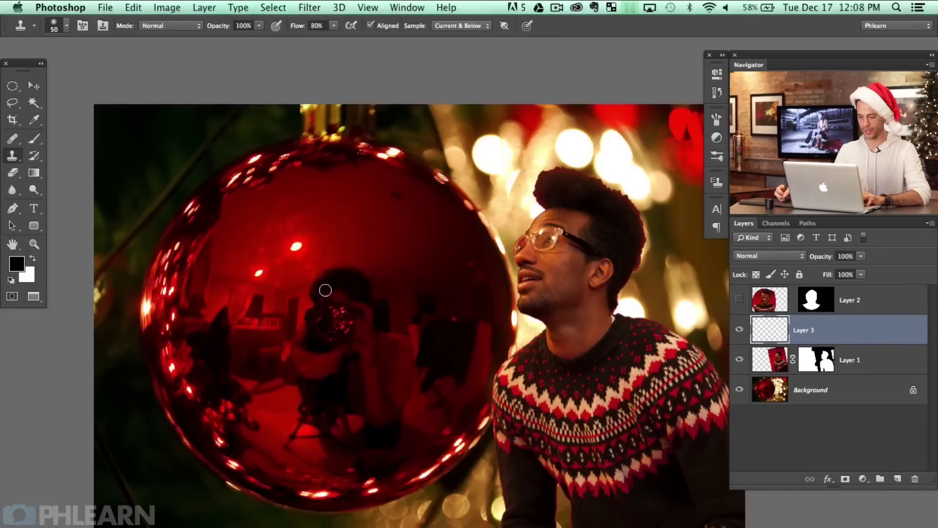
drag(350, 296, 323, 288)
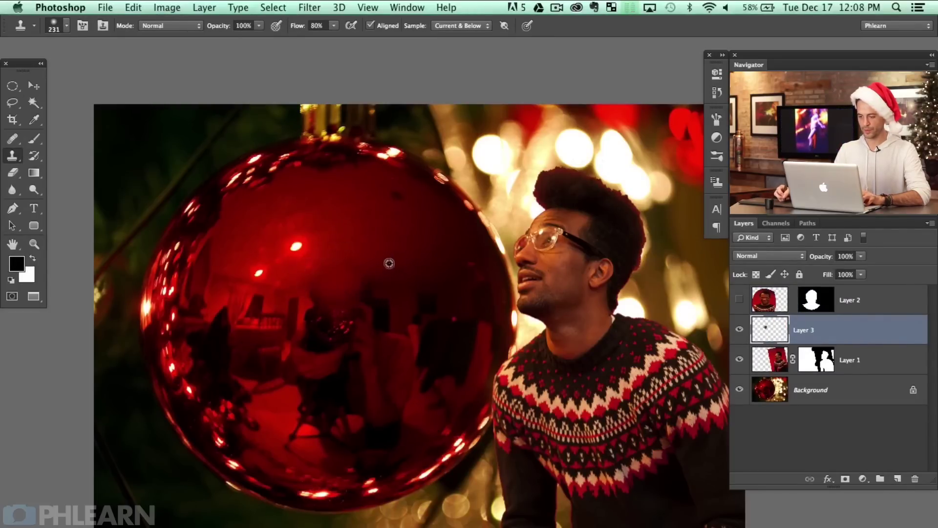
mouse_move(309, 304)
mouse_down()
mouse_move(342, 288)
mouse_move(308, 335)
mouse_move(317, 315)
mouse_move(352, 340)
mouse_move(329, 331)
mouse_move(343, 276)
mouse_move(289, 315)
mouse_move(341, 266)
mouse_move(264, 315)
mouse_move(243, 347)
mouse_move(308, 317)
mouse_move(329, 292)
mouse_move(259, 373)
mouse_move(280, 348)
mouse_move(236, 329)
mouse_up()
Step: Clone smooth red from a new ornament source over the dark reflection, then sample a dark red
alt+click(376, 291)
drag(382, 320, 379, 328)
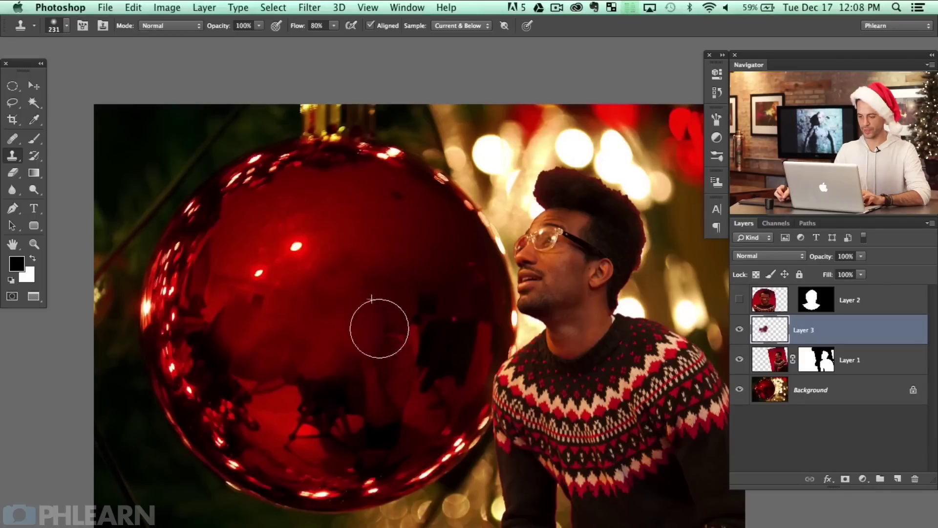
drag(373, 366, 405, 342)
mouse_move(395, 299)
mouse_down()
mouse_move(434, 349)
mouse_move(420, 277)
mouse_move(433, 270)
mouse_move(406, 272)
mouse_move(424, 292)
mouse_move(406, 290)
mouse_move(406, 333)
mouse_up()
key(b)
alt+click(418, 299)
Step: Paint sampled reds over the ornament's remaining reflections and smudges
alt+click(384, 375)
mouse_move(384, 404)
mouse_down()
mouse_move(302, 365)
mouse_move(362, 366)
mouse_move(268, 375)
mouse_move(302, 374)
mouse_up()
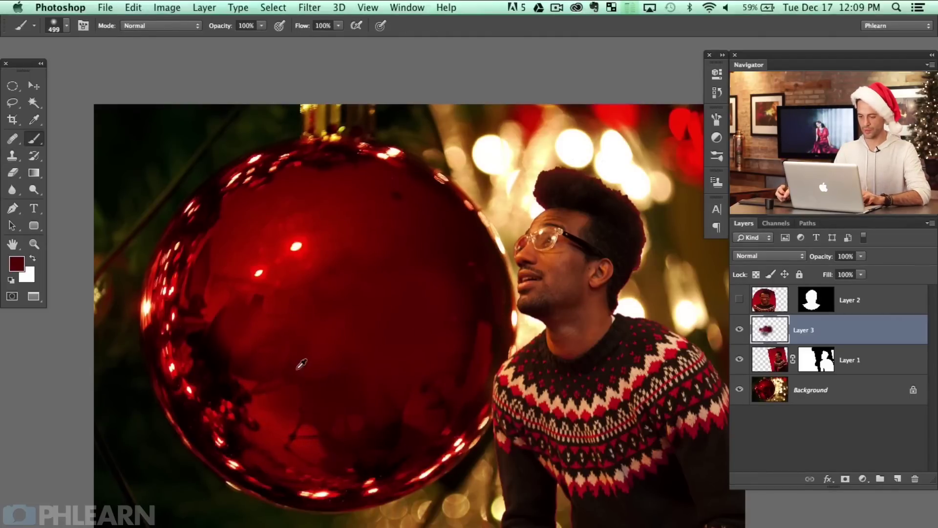
alt+click(272, 419)
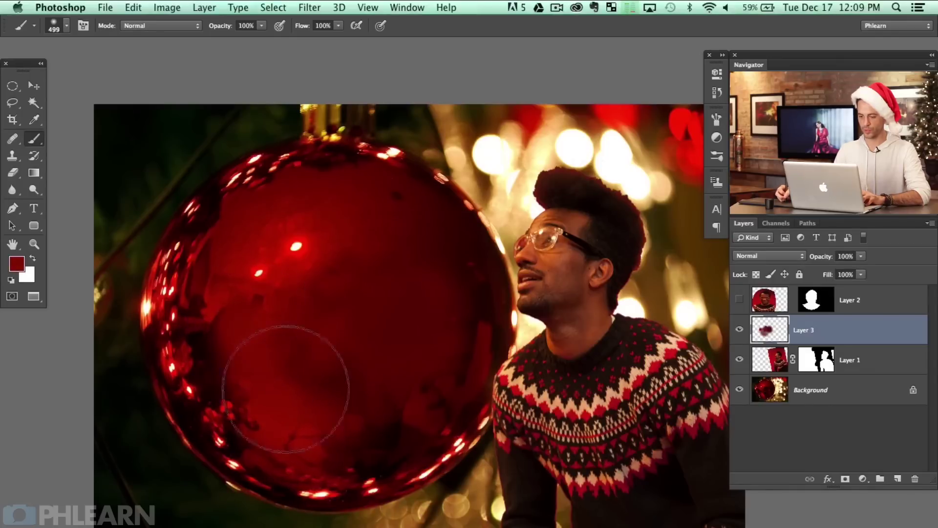
alt+click(295, 268)
mouse_move(344, 280)
mouse_down()
mouse_move(378, 360)
mouse_move(427, 333)
mouse_move(387, 320)
mouse_up()
alt+click(376, 227)
mouse_move(387, 257)
mouse_down()
mouse_move(390, 392)
mouse_move(420, 235)
mouse_up()
alt+click(455, 245)
drag(441, 267, 433, 394)
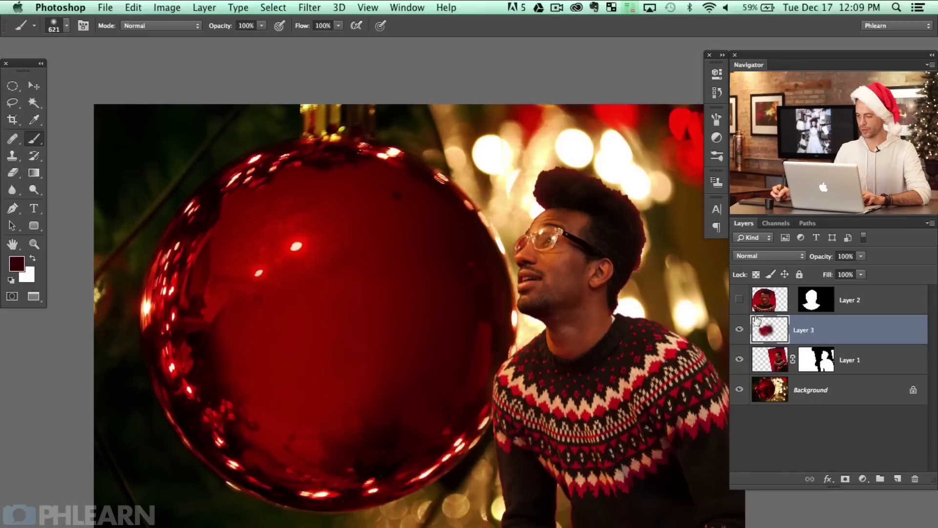
Step: Show the face layer again and compare it against the cleaned-up ornament
click(740, 300)
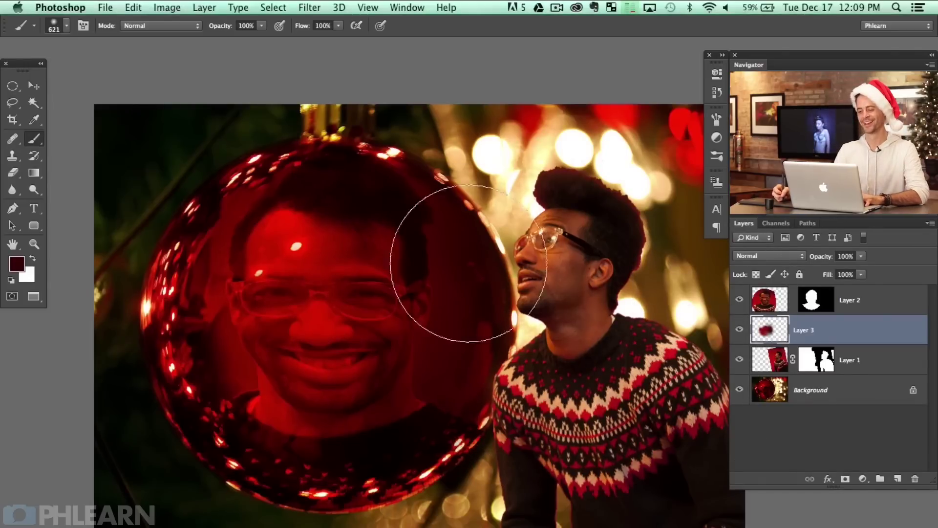
click(741, 302)
click(741, 302)
click(741, 302)
click(741, 303)
Step: Target Layer 2's mask with black as the painting colour and pan to the ornament top
click(816, 299)
key(x)
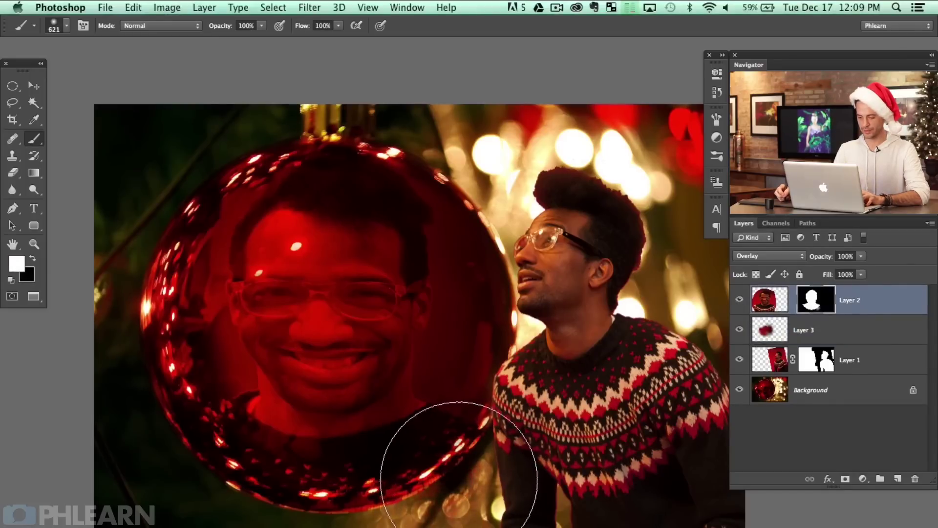
key(x)
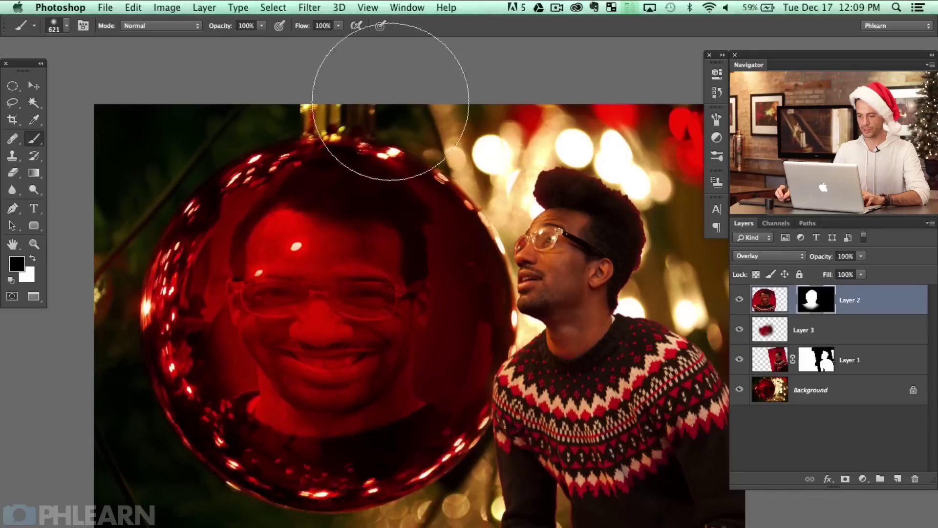
mouse_move(619, 341)
mouse_down()
mouse_move(598, 346)
mouse_move(605, 336)
mouse_up()
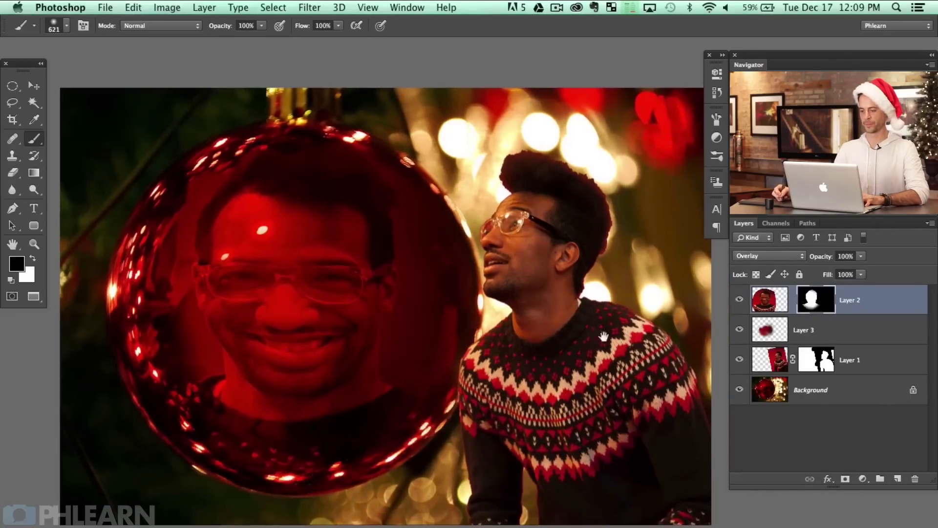
drag(571, 395, 565, 388)
Step: Compare the composite with Layer 3 and Layer 1 hidden, then select Layer 1
click(740, 334)
click(739, 336)
click(739, 337)
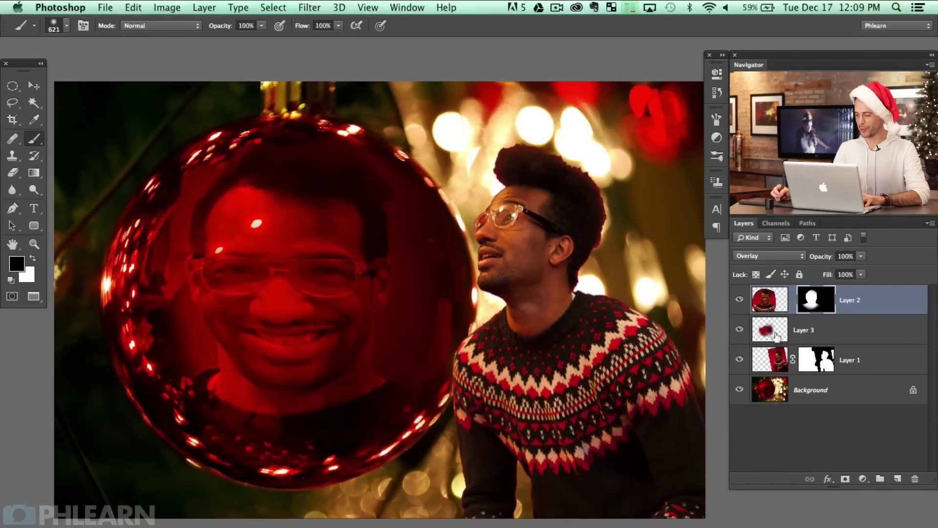
click(740, 360)
click(740, 360)
click(740, 360)
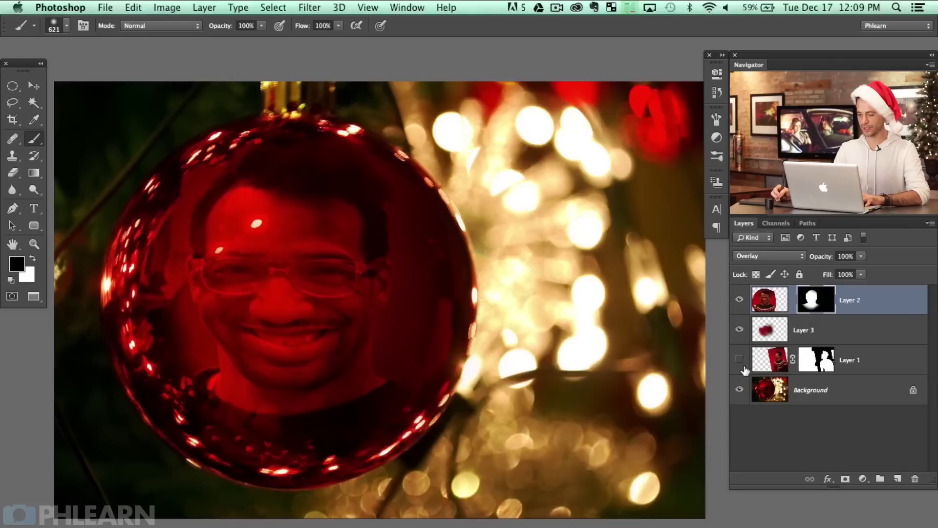
click(740, 360)
click(879, 364)
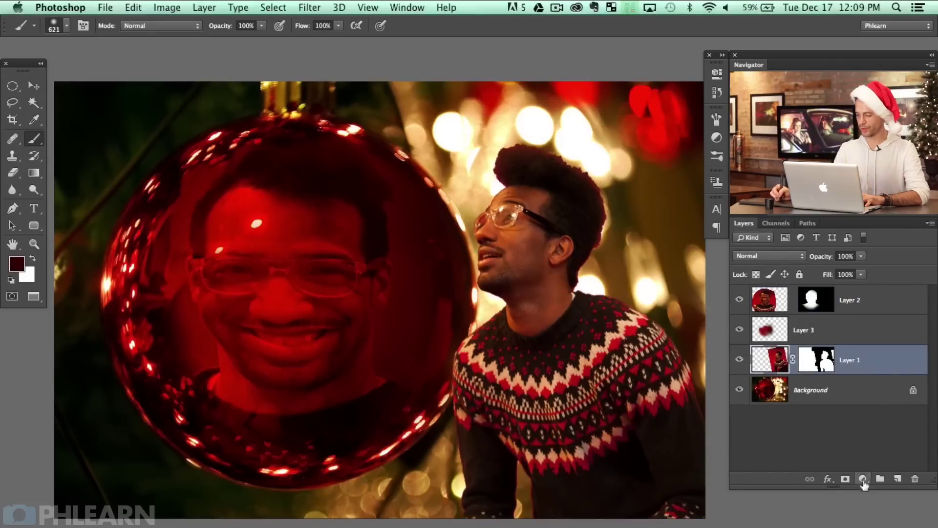
Step: Add a Curves adjustment clipped to Layer 1 and raise the RGB curve to brighten the man
click(863, 480)
click(871, 527)
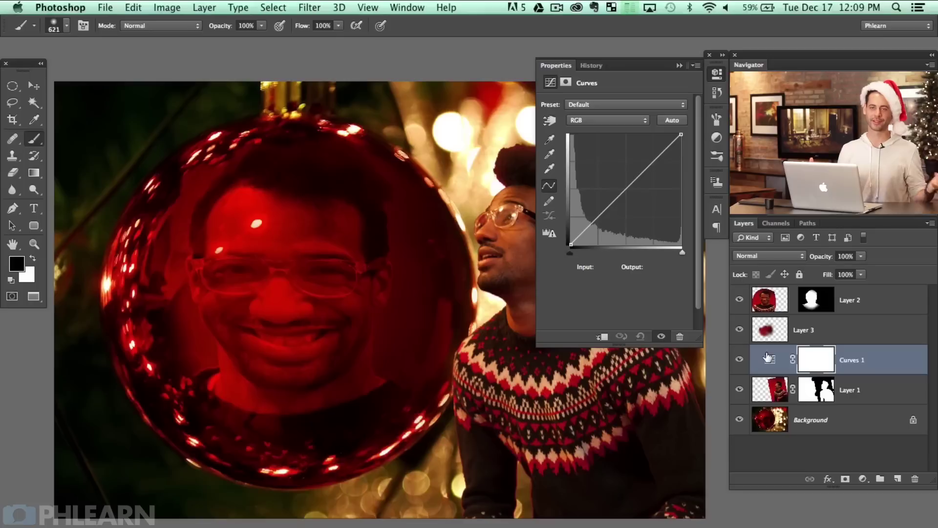
key(alt+super+g)
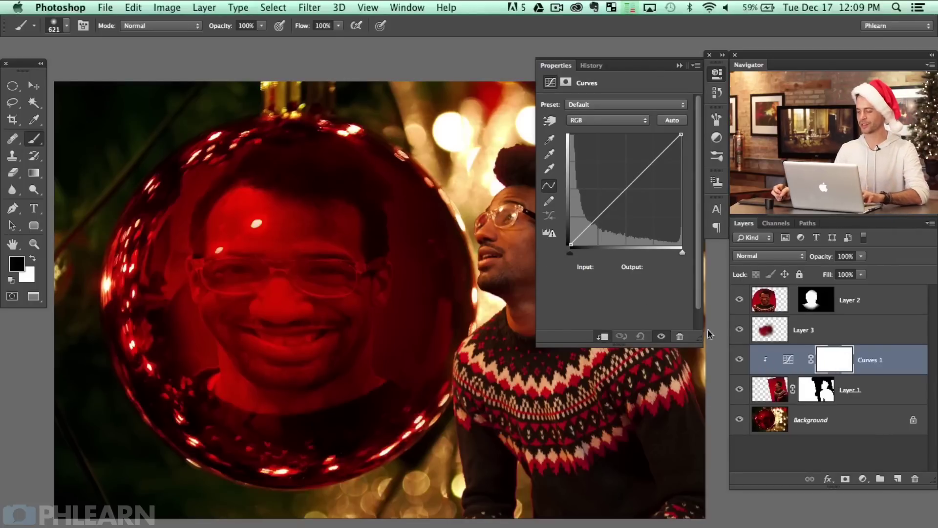
drag(430, 336, 305, 338)
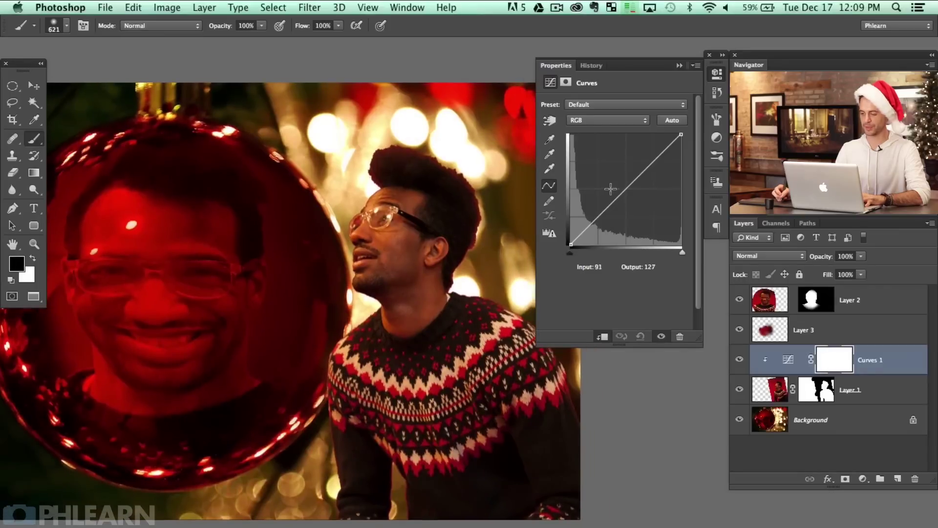
drag(624, 198, 614, 191)
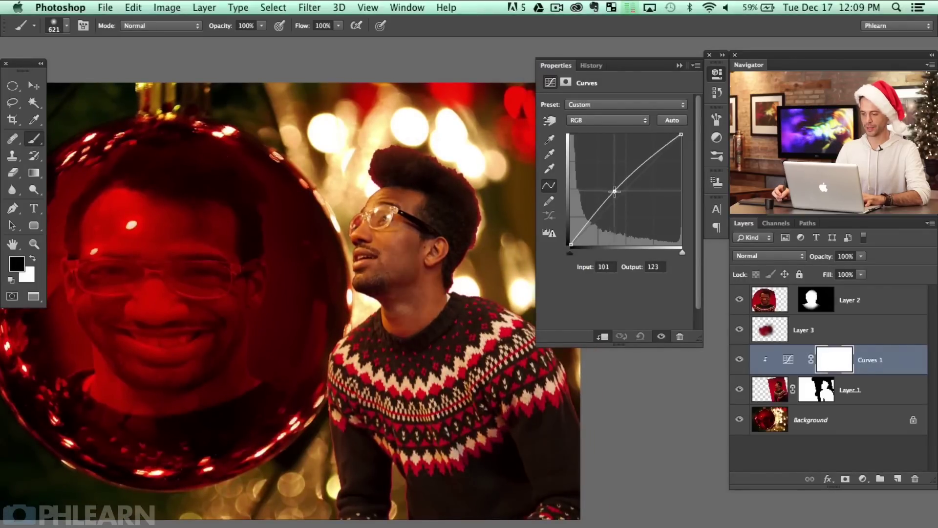
Step: Adjust the Blue channel curve and compare the man with the curves on and off
click(573, 122)
click(592, 148)
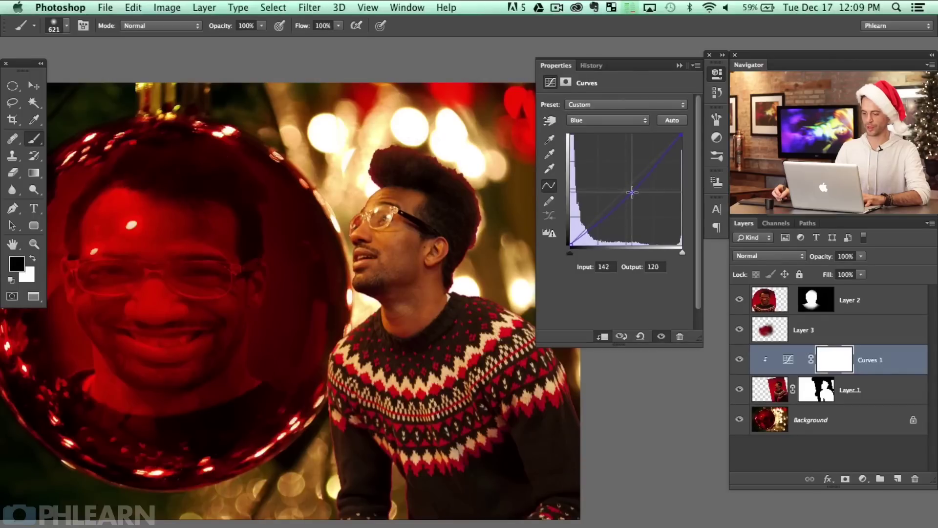
click(740, 377)
click(740, 376)
click(739, 361)
click(739, 361)
click(739, 361)
click(739, 362)
drag(313, 379, 394, 378)
Step: Duplicate the face layer and set the copy's blend mode to Screen
click(739, 300)
click(739, 299)
click(770, 301)
key(ctrl+j)
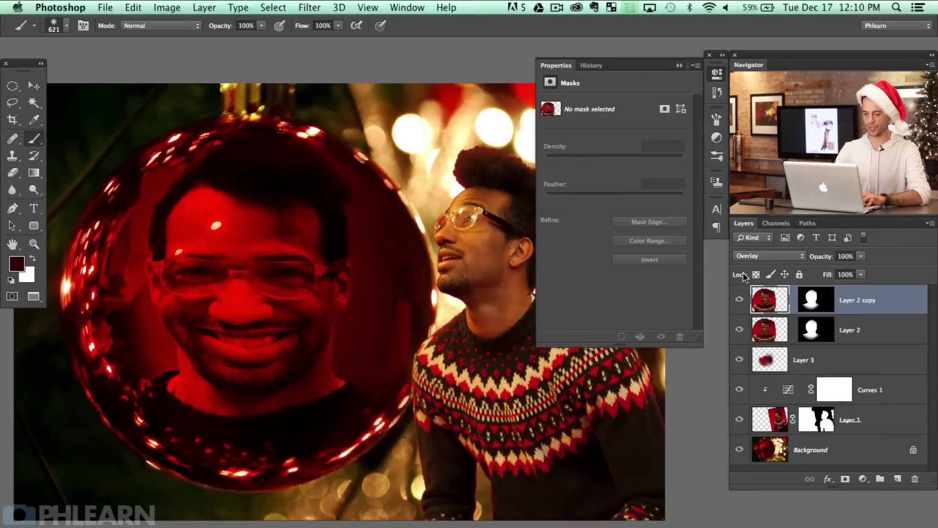
click(769, 256)
click(765, 218)
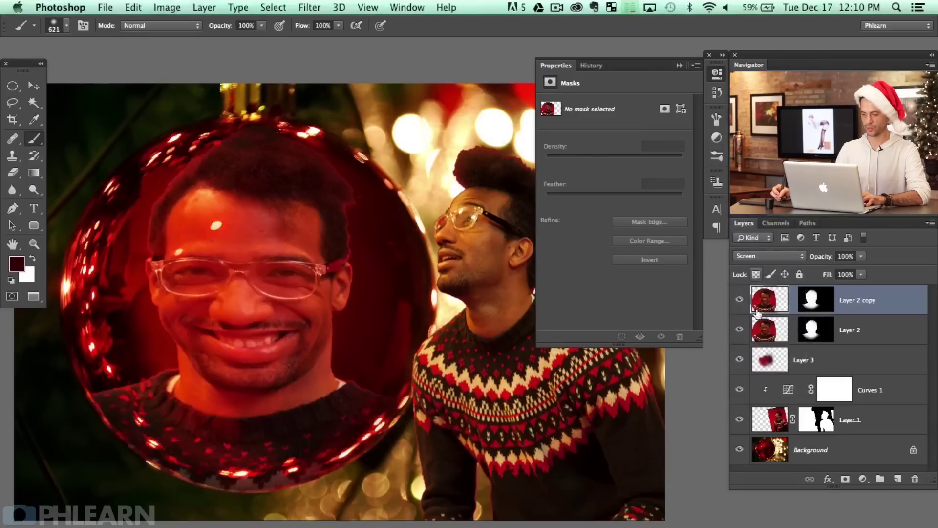
click(740, 300)
click(740, 300)
click(740, 300)
click(740, 300)
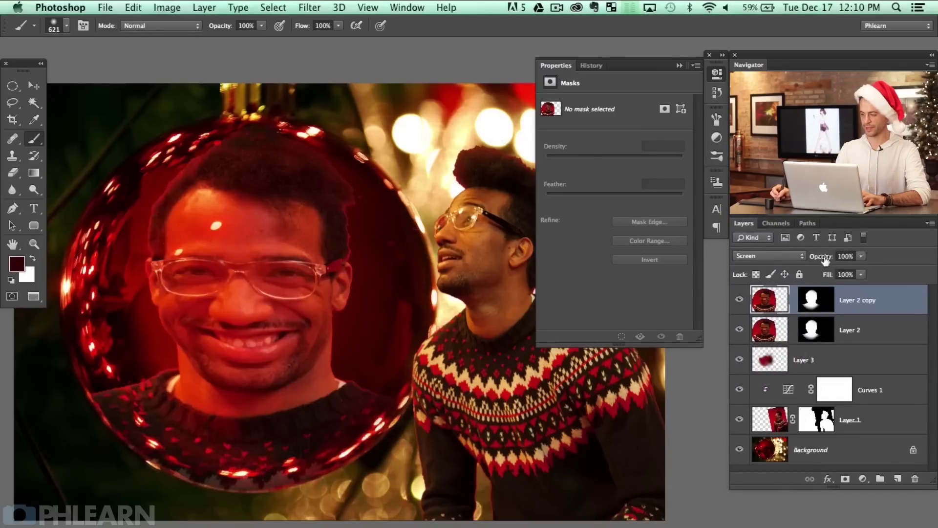
Step: Lower the Screen copy's opacity to 60% and compare it on and off
drag(808, 263, 803, 262)
click(740, 300)
click(740, 300)
click(740, 300)
click(740, 300)
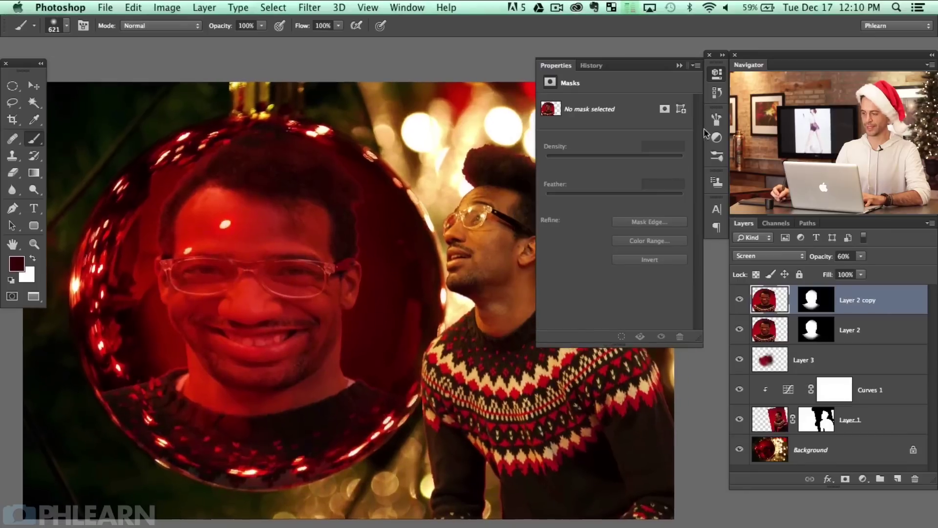
click(717, 74)
drag(484, 337, 517, 319)
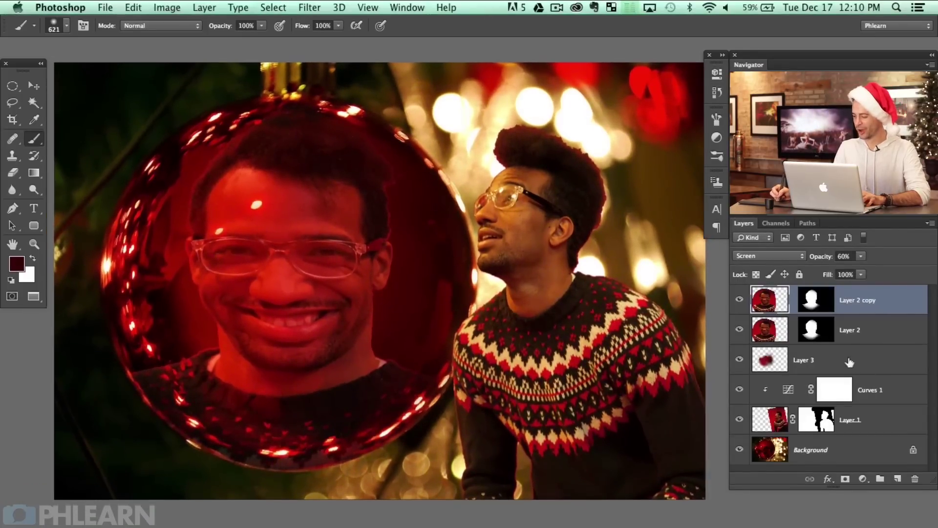
Step: Group the face layers into Group 1 and Curves 1 with Layer 1 into Group 2
shift+click(864, 366)
key(super+g)
click(860, 314)
shift+click(870, 352)
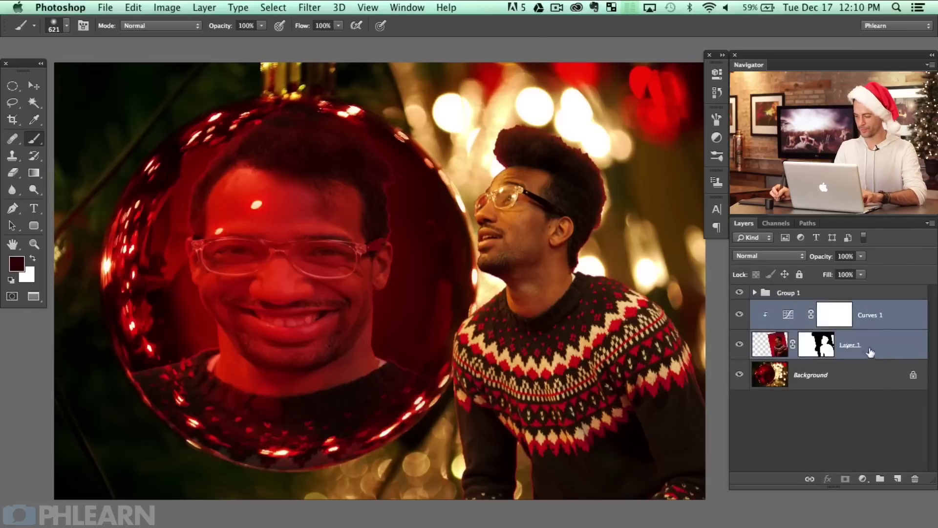
key(super+g)
click(739, 292)
click(739, 307)
click(739, 307)
click(739, 293)
Step: Create a new empty layer above Group 1
drag(514, 311, 512, 327)
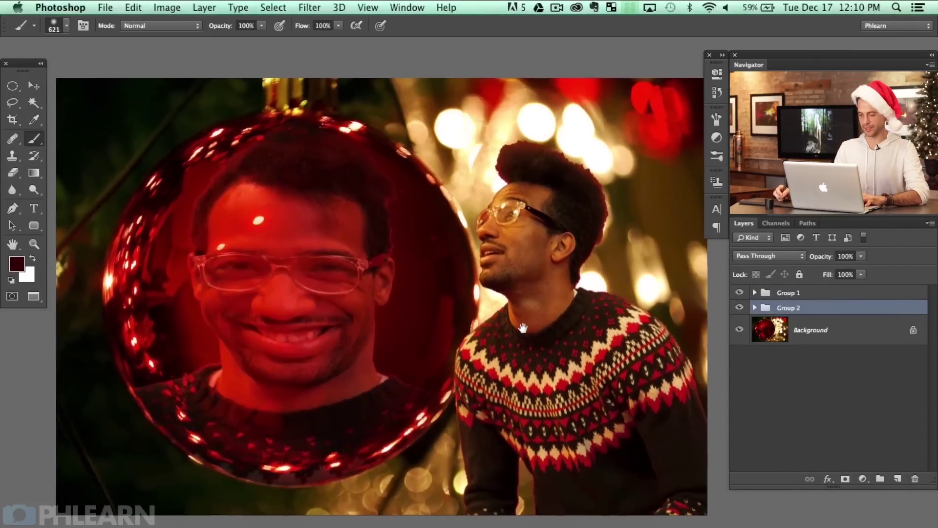
click(839, 295)
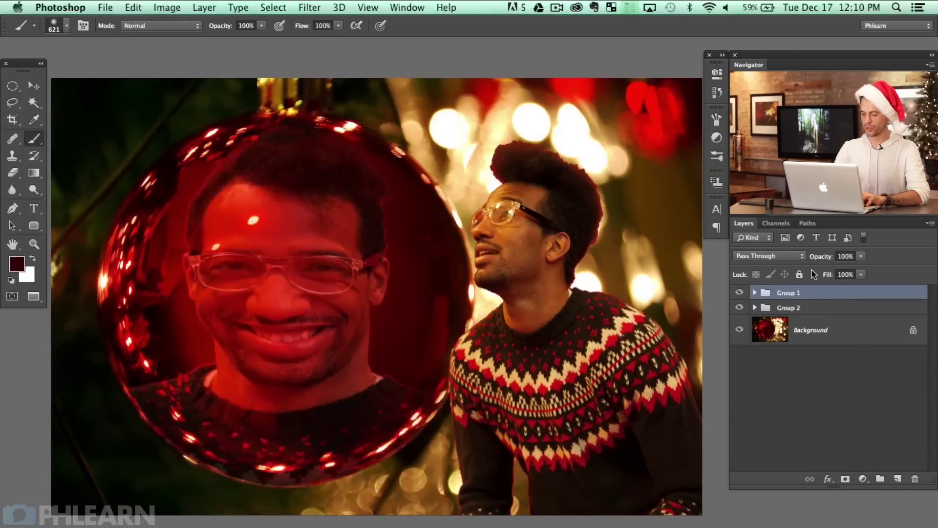
key(super+alt+shift+n)
drag(119, 165, 147, 170)
Step: Type the 'HAVE A BALL!' title, commit it, and move it to mid-image
click(122, 139)
text(HAVE)
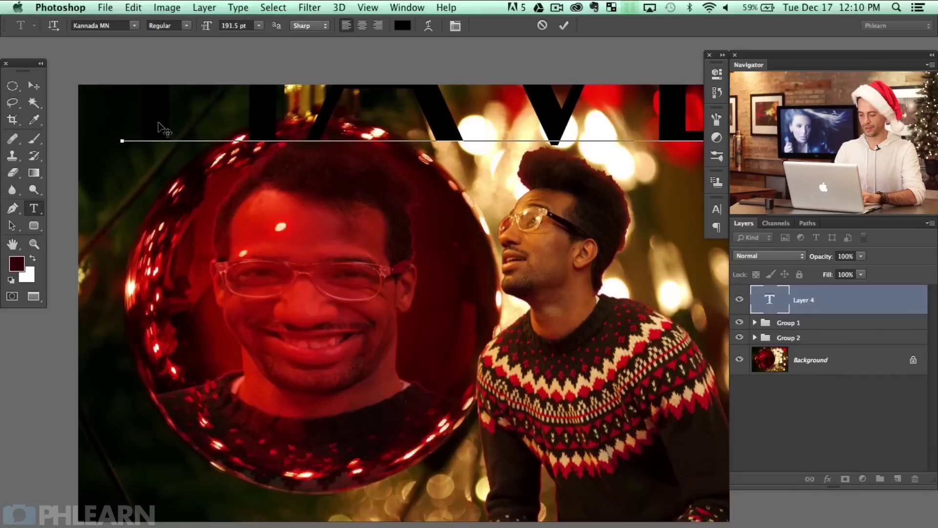
key(Return)
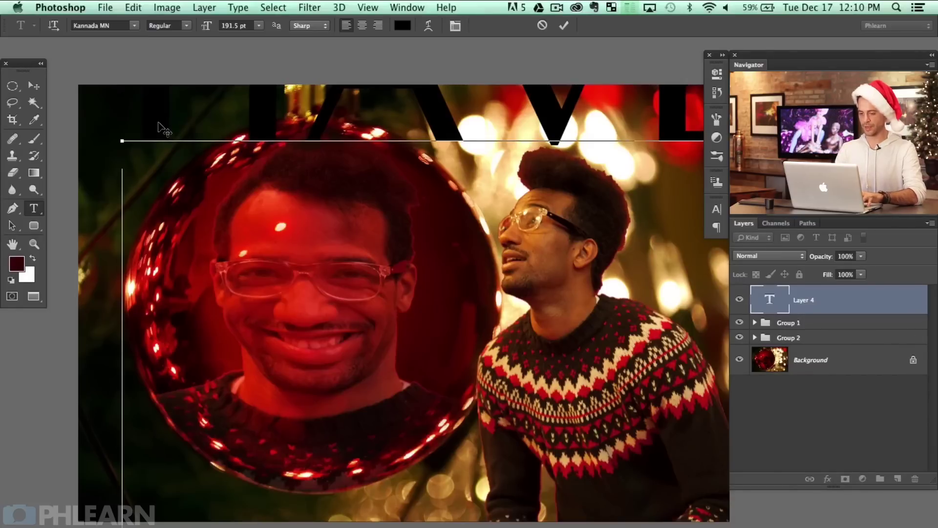
key(super+Return)
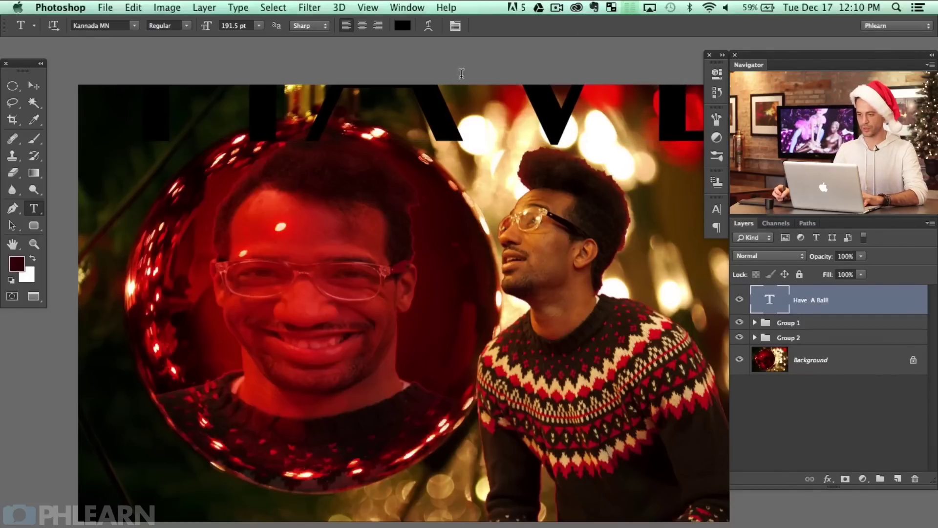
key(v)
drag(518, 239, 499, 404)
Step: Open the Character panel from the Window menu and reduce the title's font size
click(413, 7)
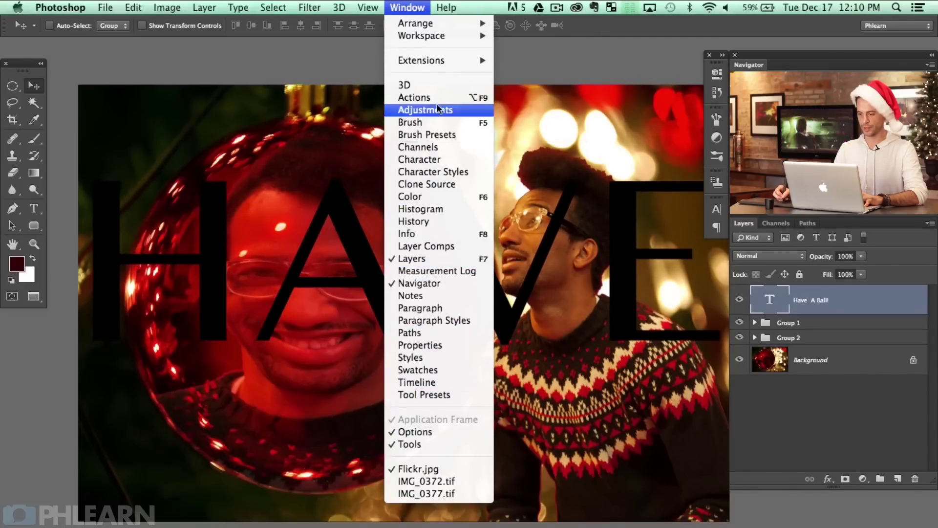
click(421, 147)
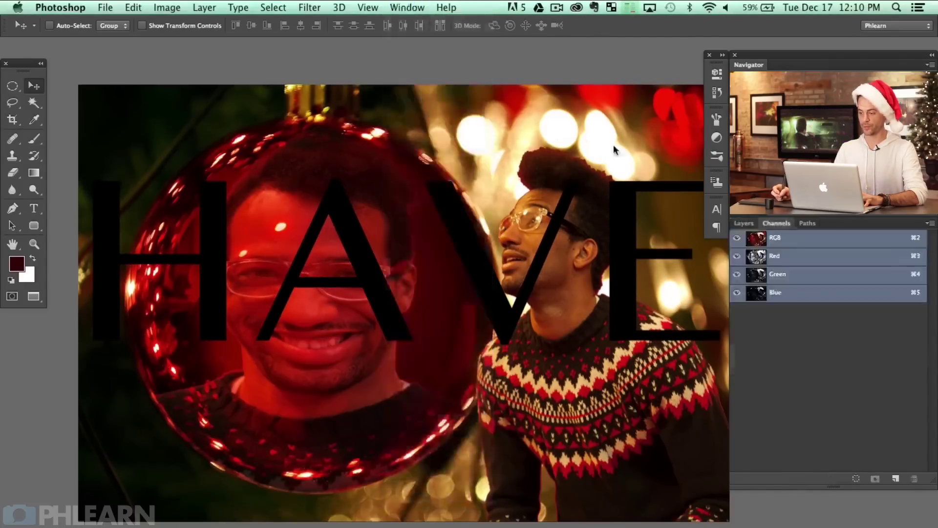
click(744, 224)
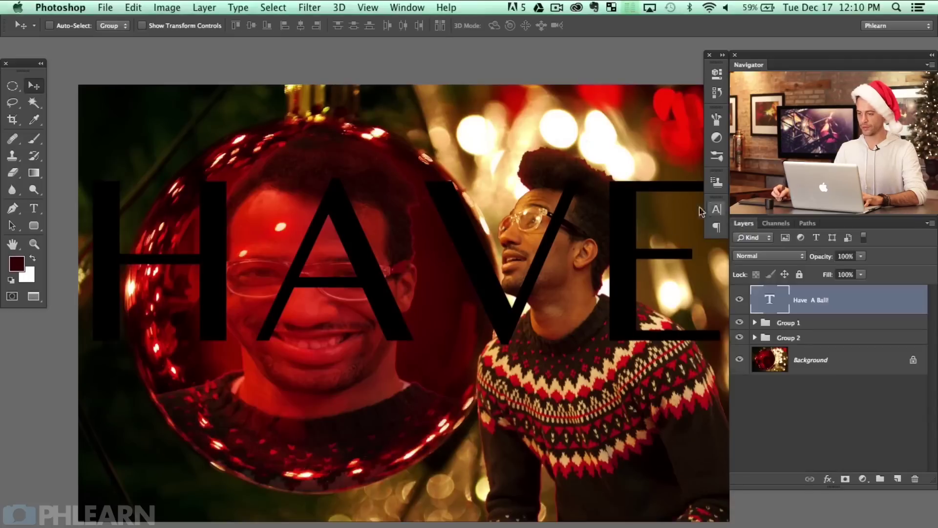
click(407, 7)
click(438, 160)
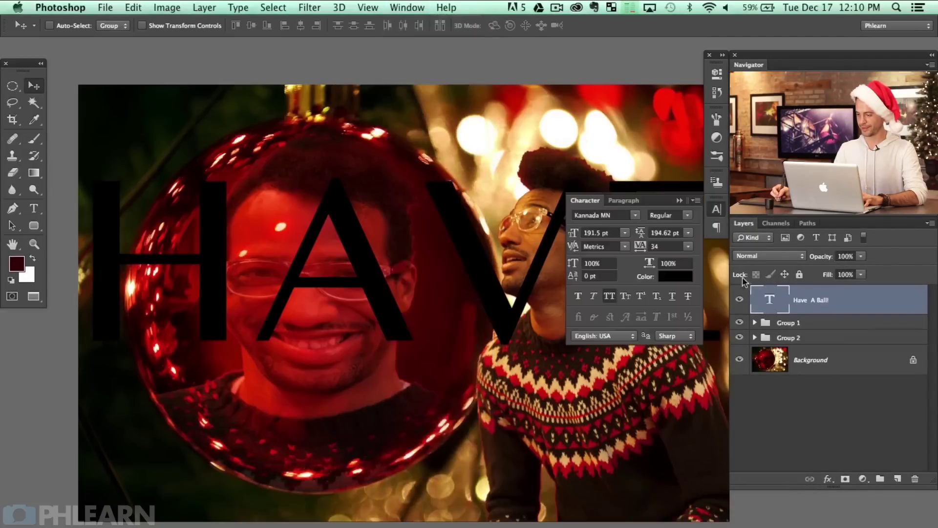
drag(575, 235, 550, 248)
Step: Make the title white and move it up toward the top of the image
drag(416, 336, 465, 168)
click(677, 277)
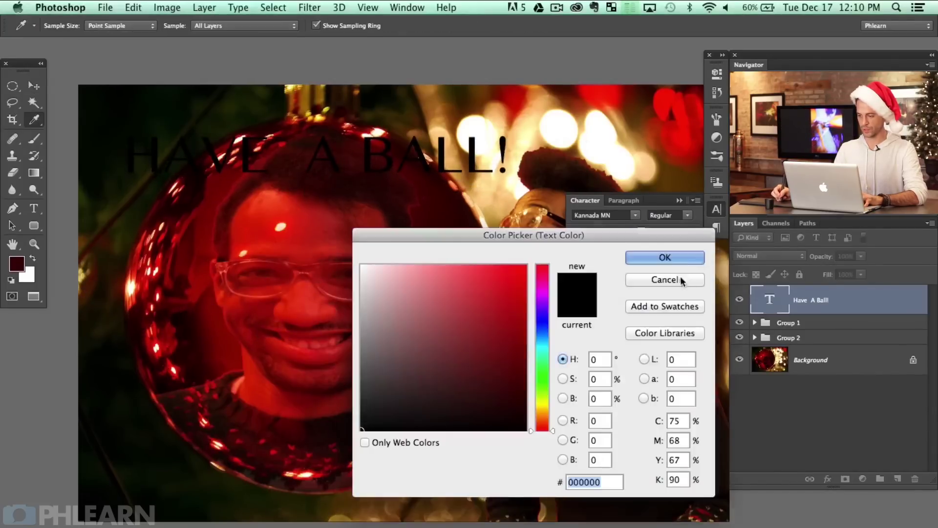
drag(430, 287, 351, 218)
click(650, 259)
drag(415, 271, 404, 235)
Step: Change the title's font to Comic Sans MS
click(635, 215)
scroll(686, 14, up, 10)
scroll(704, 10, up, 5)
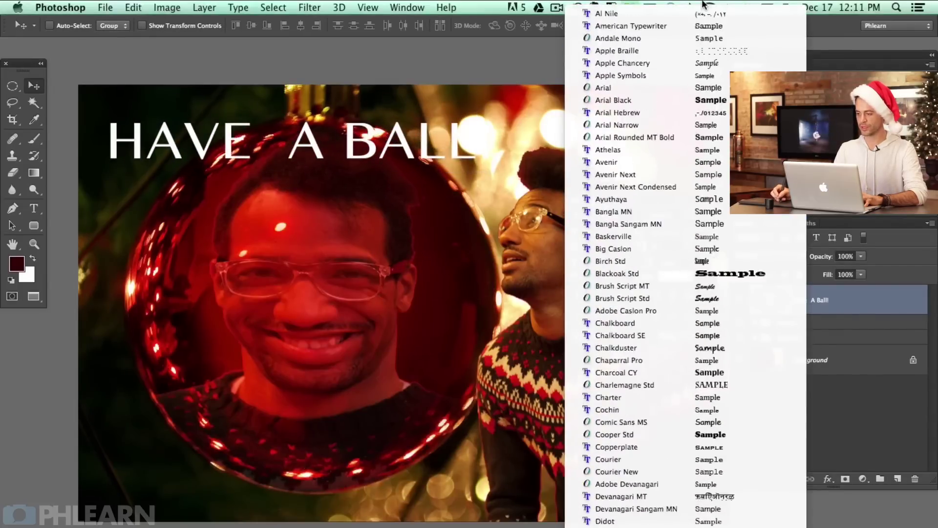
click(699, 36)
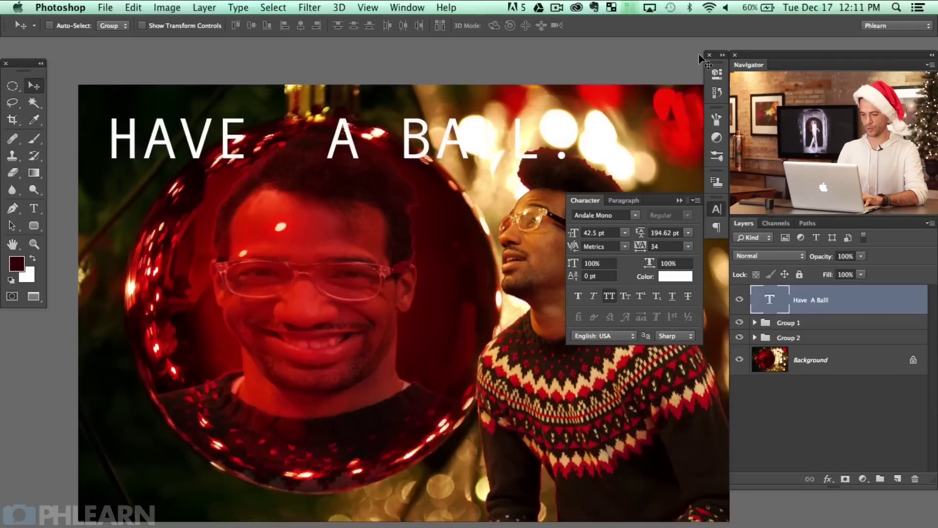
click(616, 215)
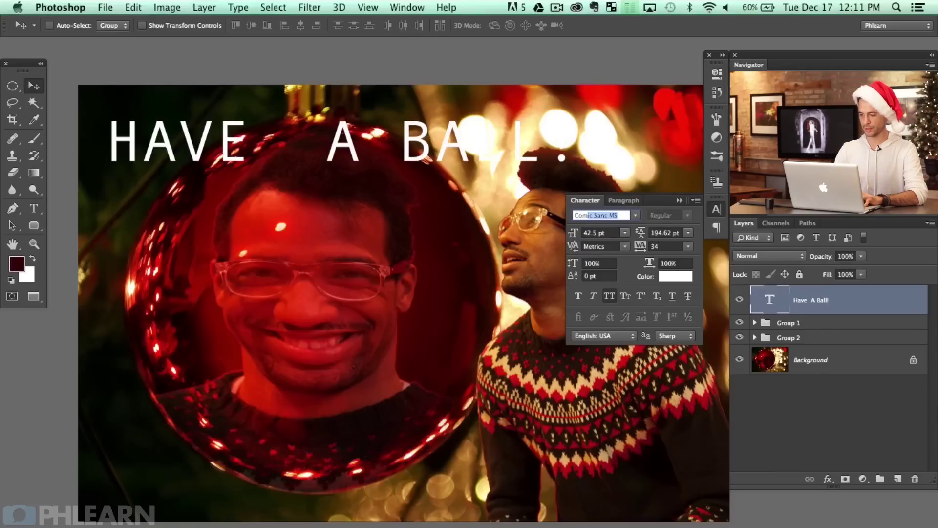
text(Com)
key(Return)
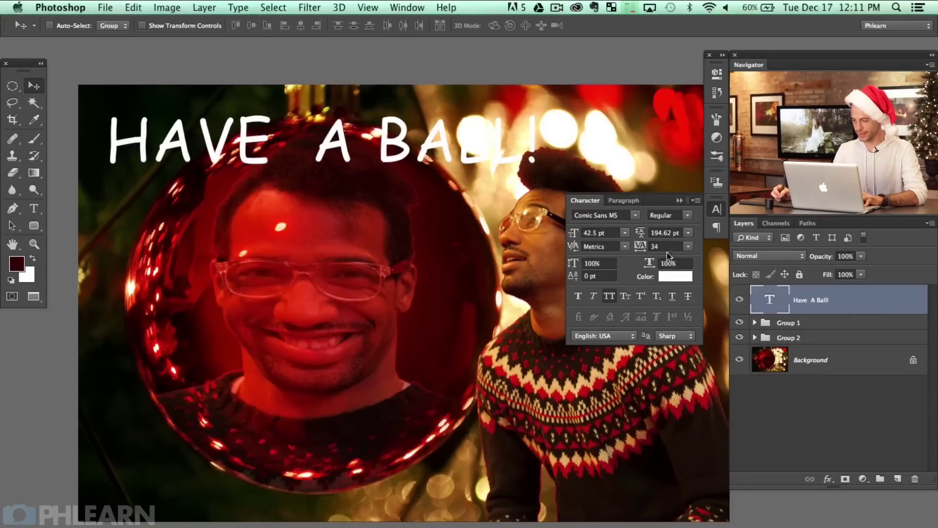
Step: Set letter spacing to 0, apply Faux Bold, and nudge the headline into place
click(689, 246)
click(679, 315)
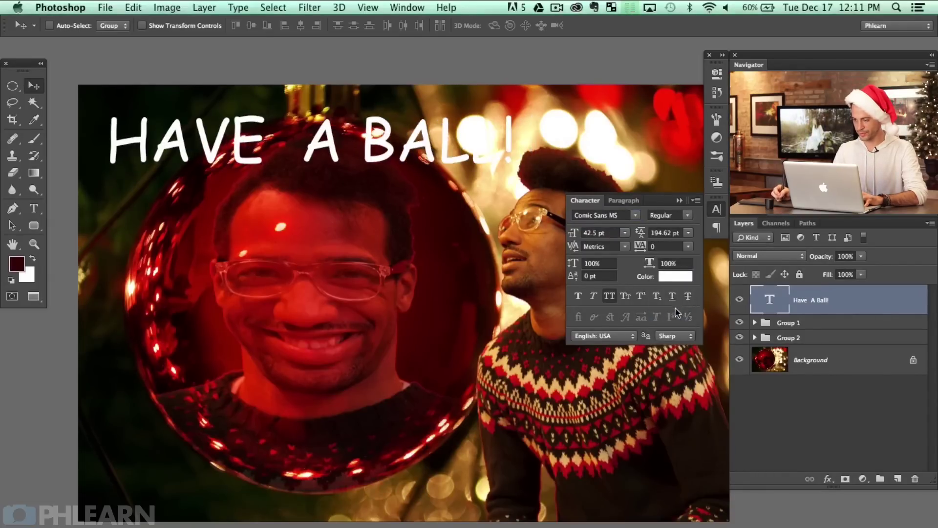
click(579, 297)
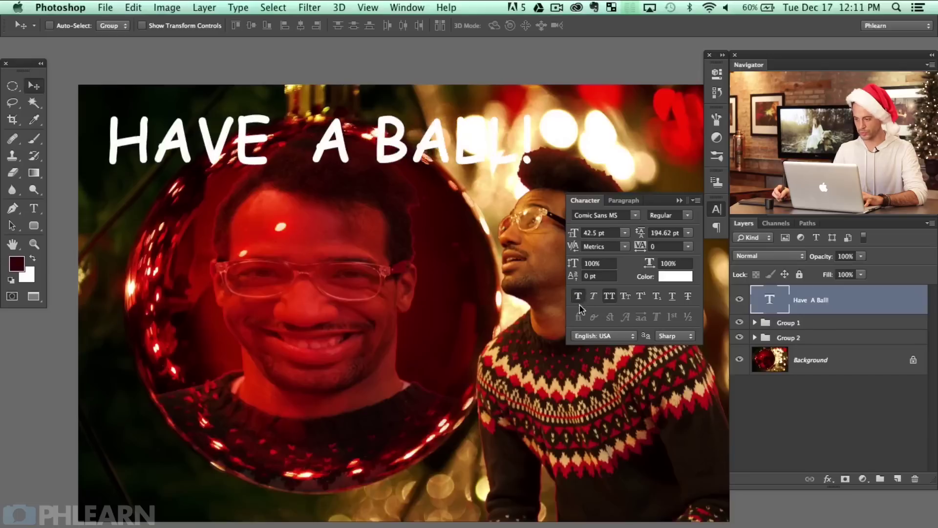
drag(462, 239, 457, 238)
mouse_move(474, 274)
mouse_down()
mouse_move(473, 262)
mouse_move(470, 281)
mouse_move(482, 266)
mouse_move(474, 273)
mouse_up()
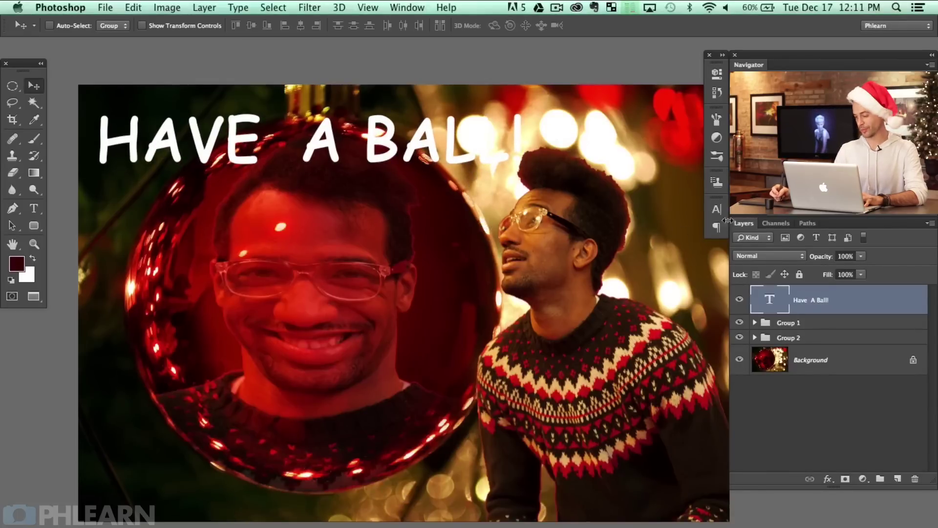
Step: Open the Layer Style dialog for the headline text layer
double_click(866, 304)
drag(475, 330, 528, 307)
drag(350, 80, 377, 186)
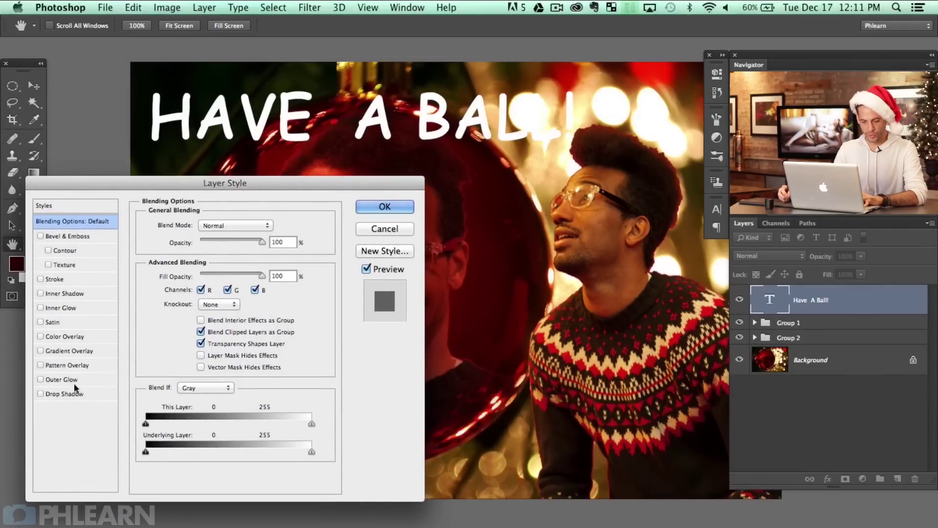
Step: Add a Gradient Overlay to the title, starting from the Red, Green gradient preset
click(41, 350)
click(73, 352)
click(222, 256)
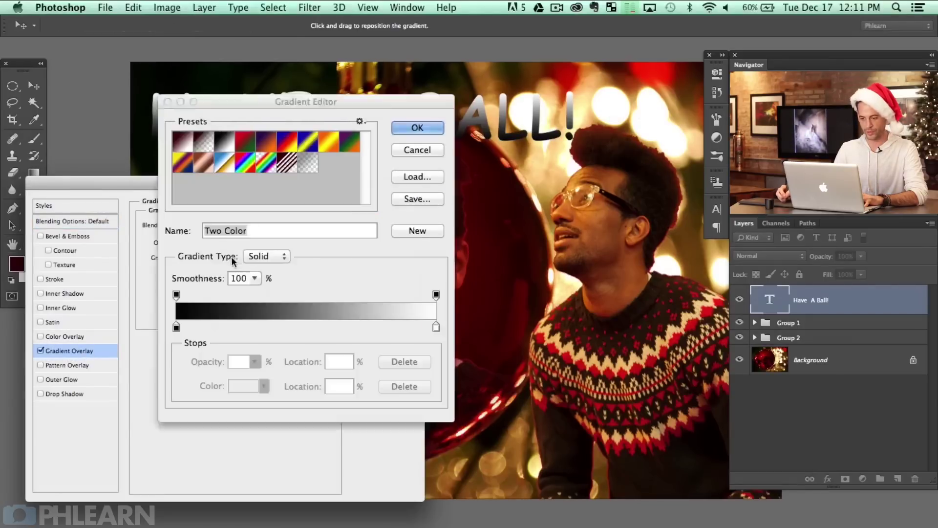
click(338, 147)
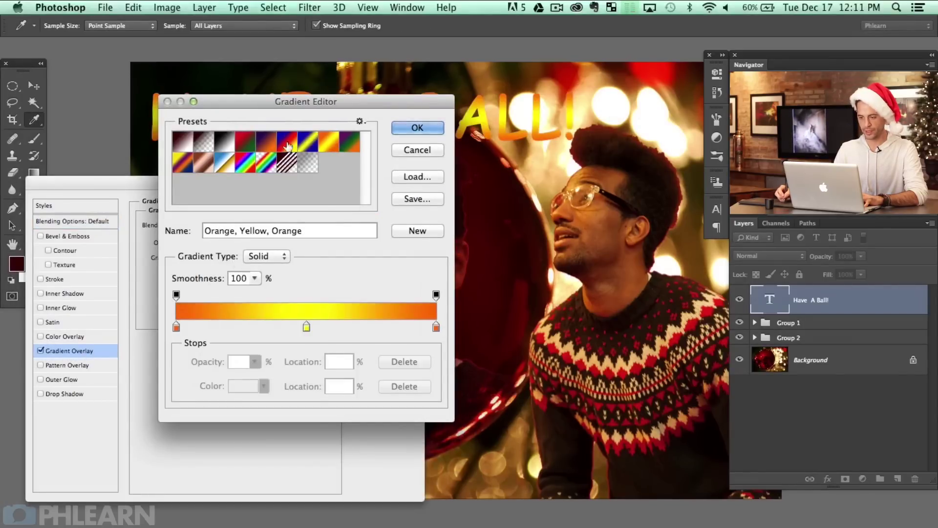
click(248, 146)
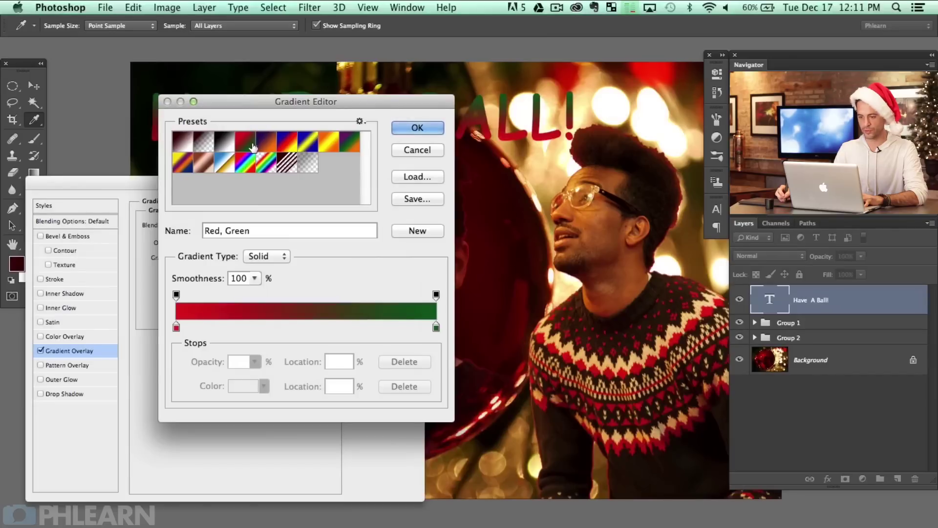
Step: Recolour the gradient's right-hand stop to a bright green
click(436, 326)
click(244, 389)
drag(499, 301, 525, 265)
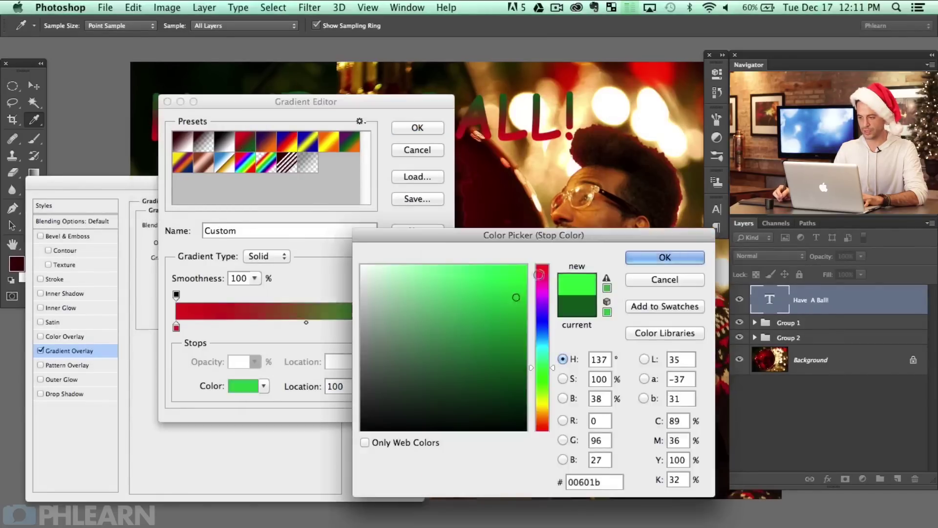
click(665, 257)
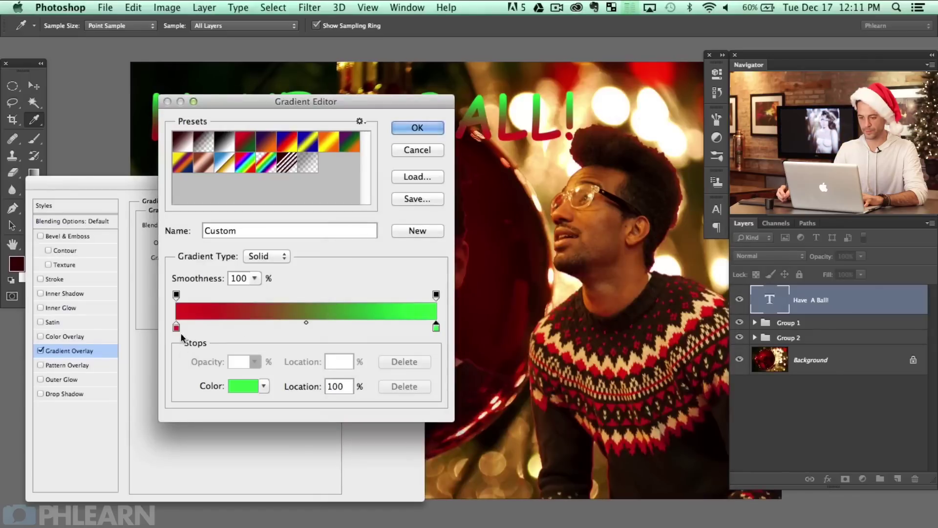
Step: Recolour the left-hand stop to a dark green and accept the green gradient
click(176, 327)
click(243, 386)
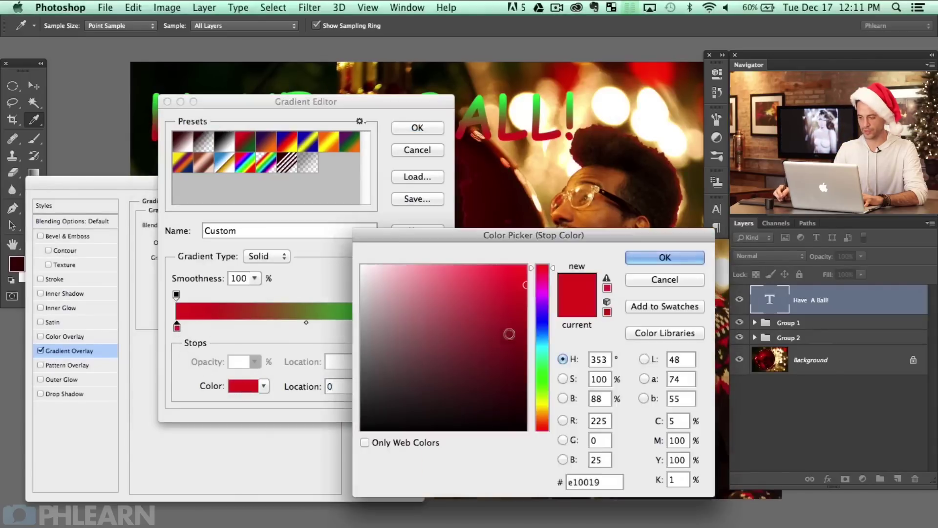
click(542, 326)
mouse_move(507, 338)
mouse_down()
mouse_move(514, 358)
mouse_move(525, 327)
mouse_up()
click(537, 303)
click(525, 287)
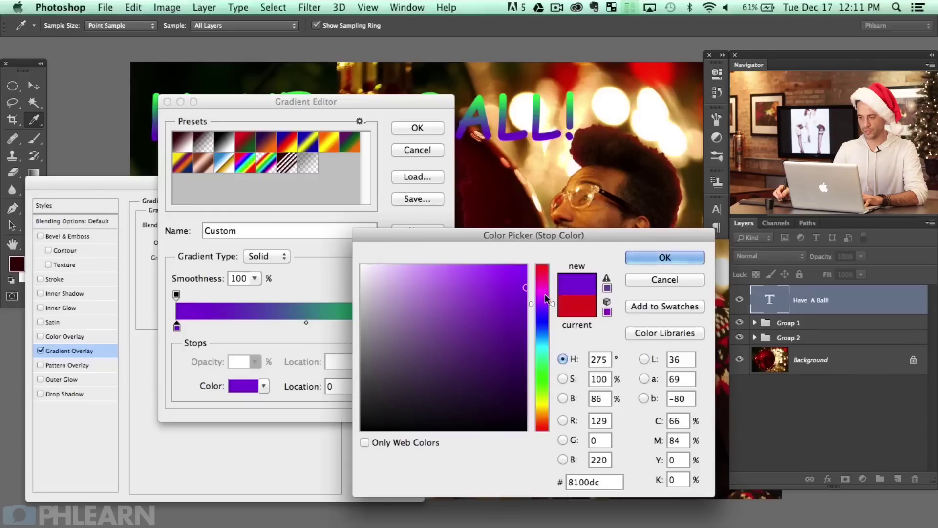
click(544, 328)
click(544, 337)
click(544, 342)
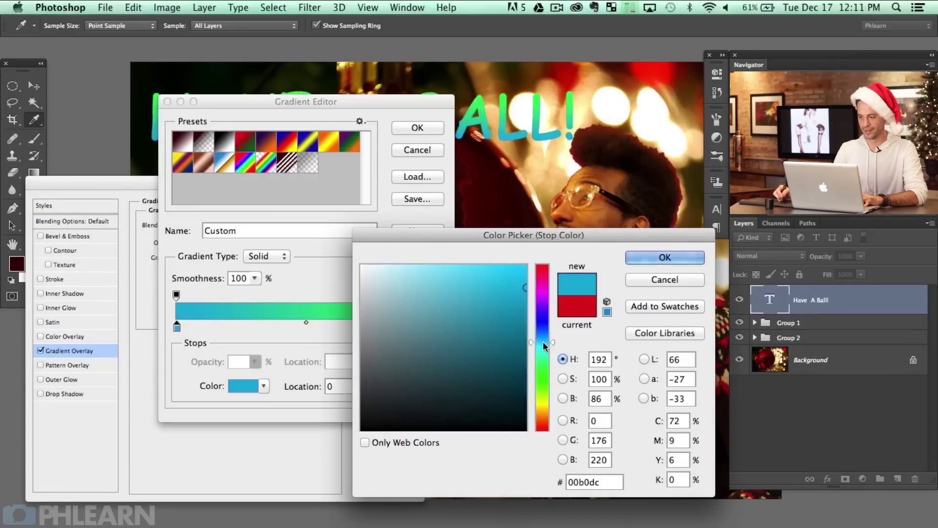
mouse_move(544, 360)
mouse_down()
mouse_move(547, 378)
mouse_move(506, 361)
mouse_move(522, 364)
mouse_move(526, 335)
mouse_up()
click(664, 257)
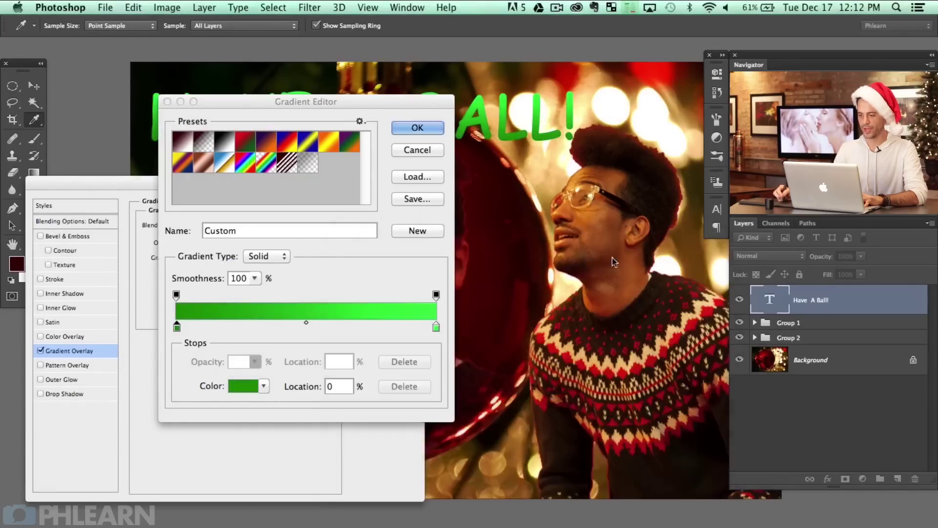
click(417, 128)
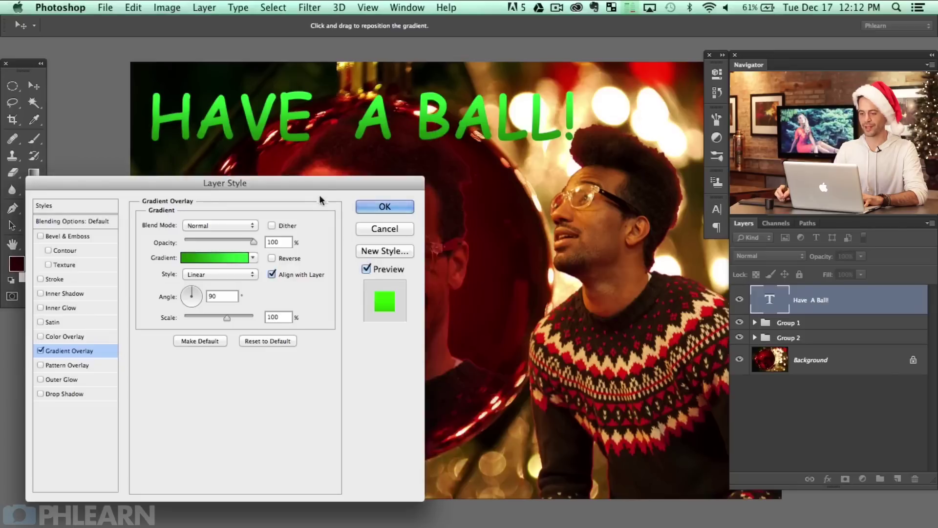
drag(321, 181, 328, 181)
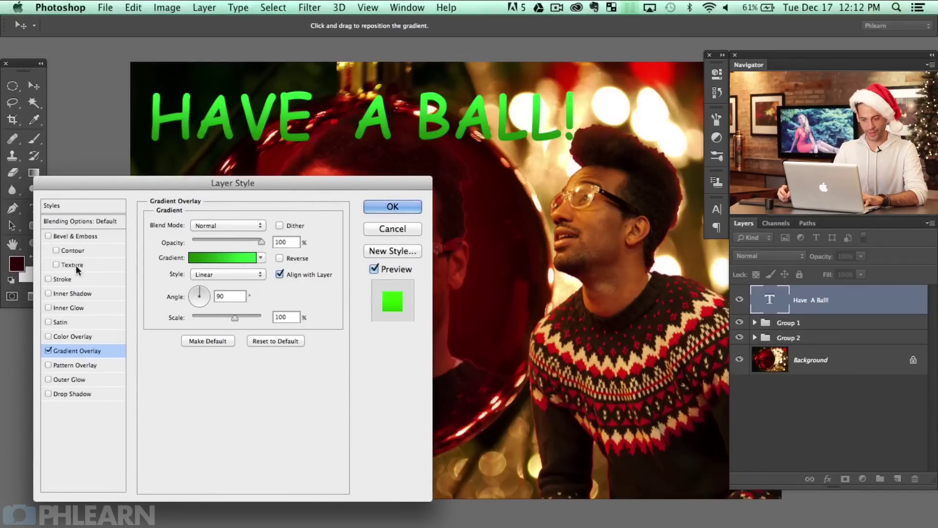
Step: Add a soft Drop Shadow: angle 114, opacity 100, distance 24, spread 22, size 21
click(47, 393)
click(75, 392)
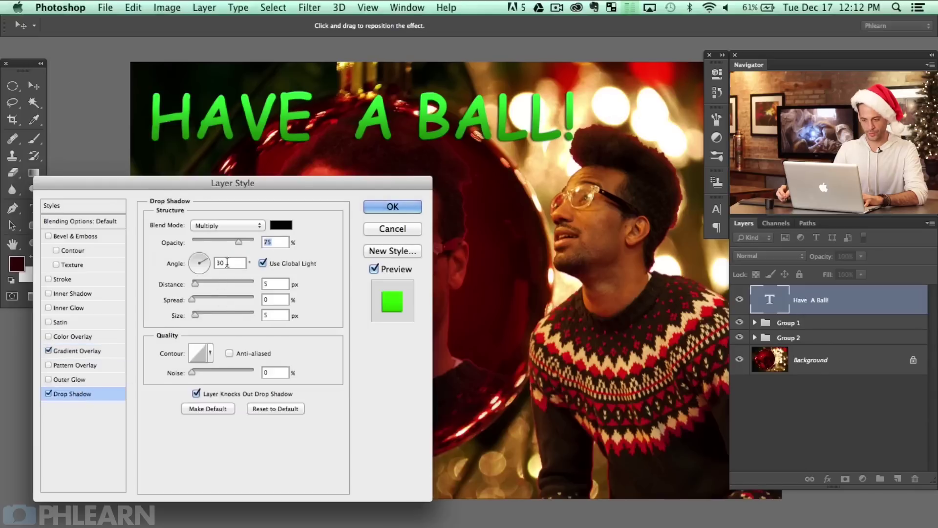
click(200, 284)
drag(196, 260, 289, 247)
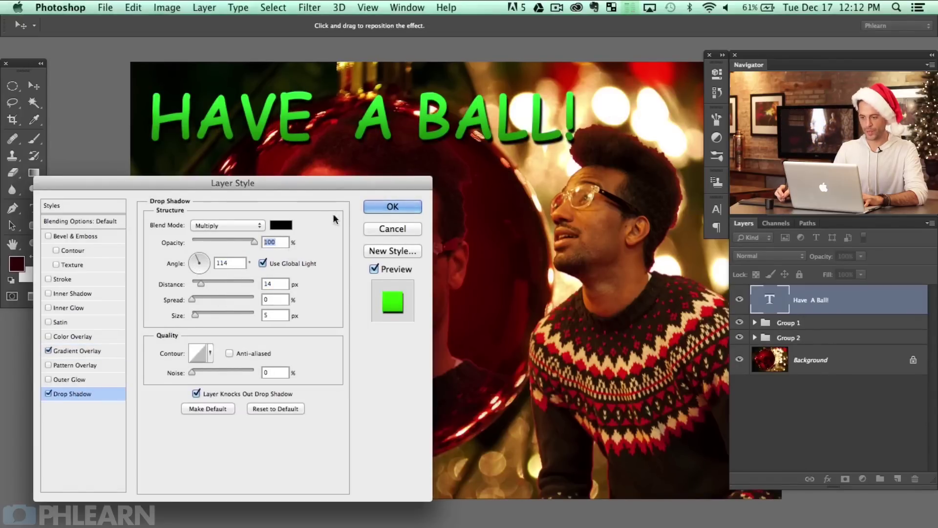
drag(197, 315, 207, 283)
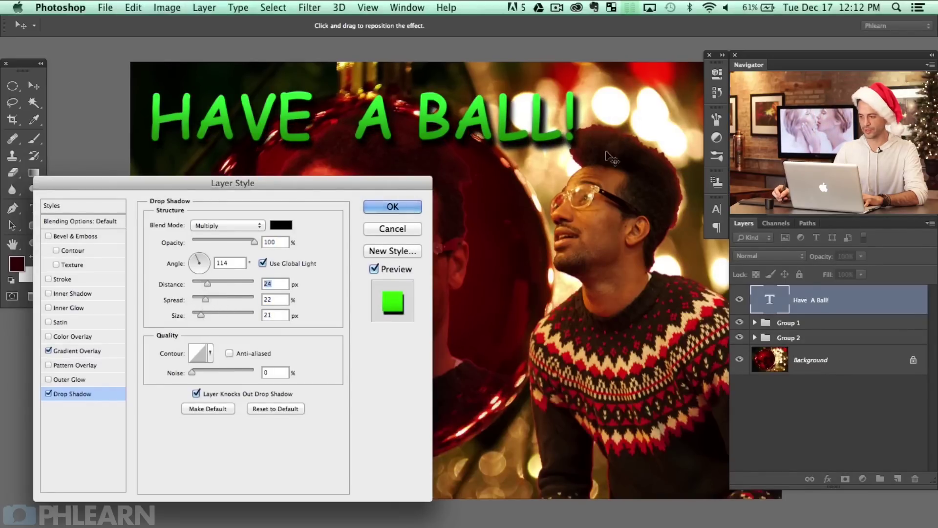
click(48, 394)
click(48, 394)
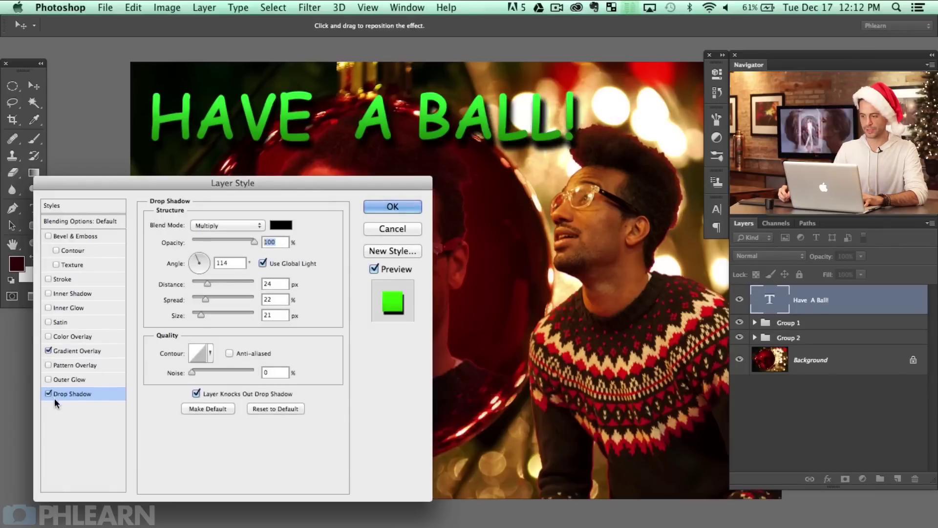
Step: Add a white 5 px Stroke outline around the title
click(49, 279)
click(72, 279)
click(181, 319)
click(363, 266)
click(675, 258)
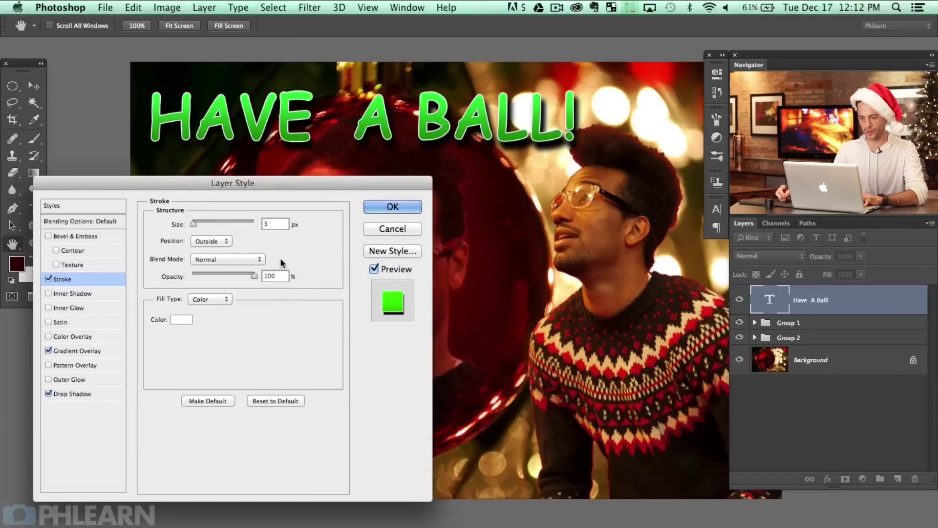
click(281, 223)
key(Up)
key(Up)
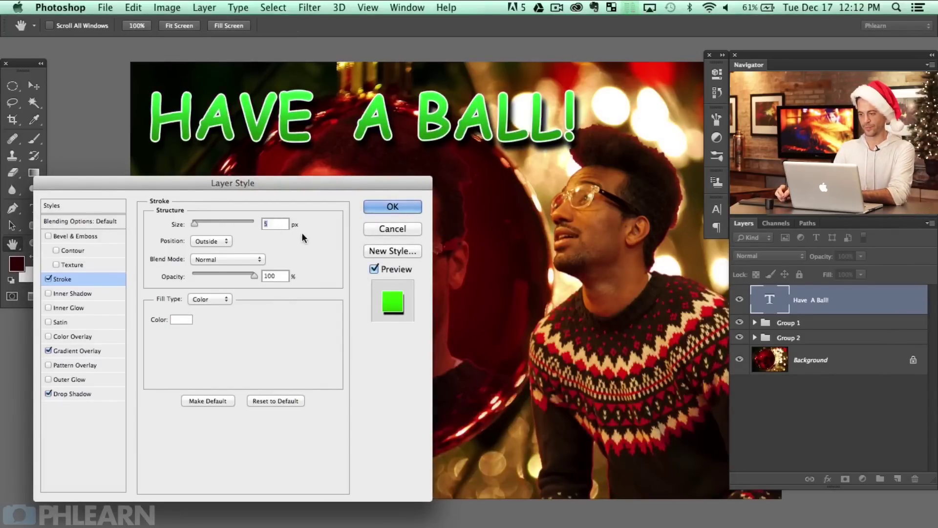
Step: Apply the layer styles and delete the exclamation mark from the headline
click(410, 210)
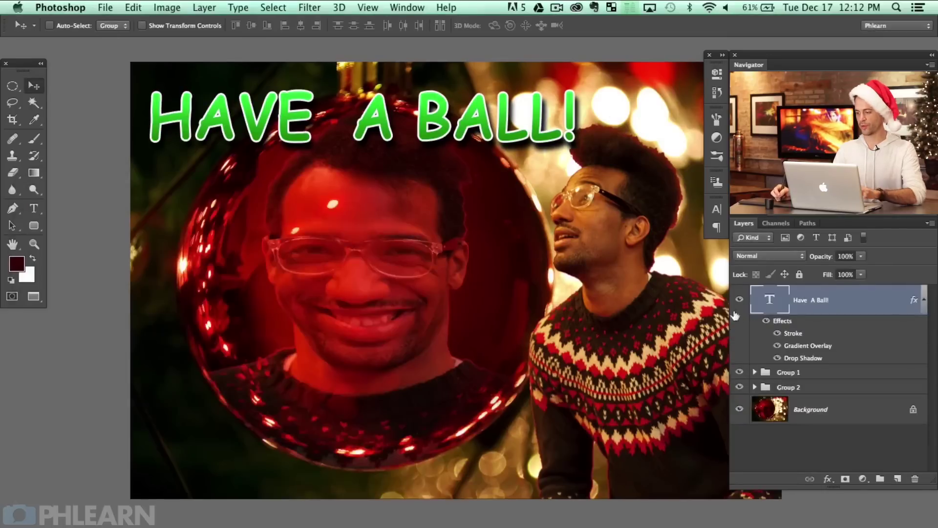
double_click(763, 302)
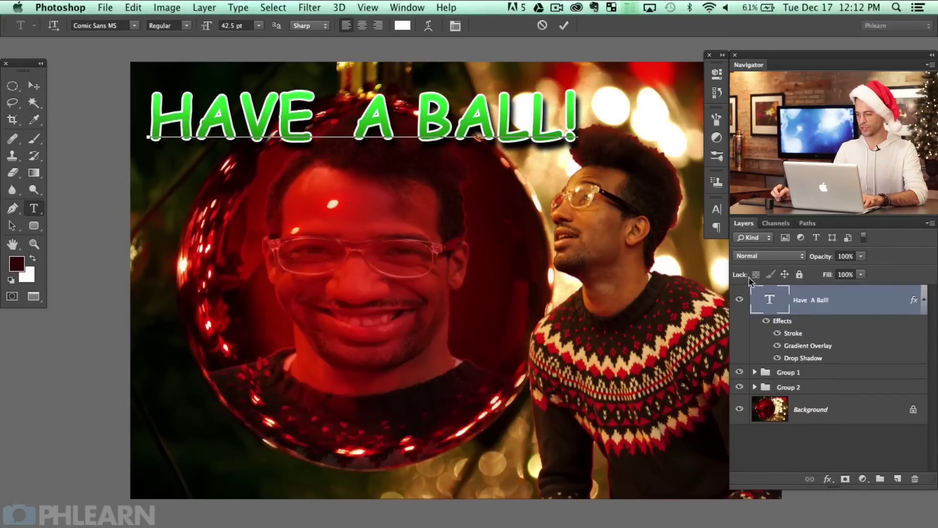
text(`)
key(Escape)
double_click(769, 300)
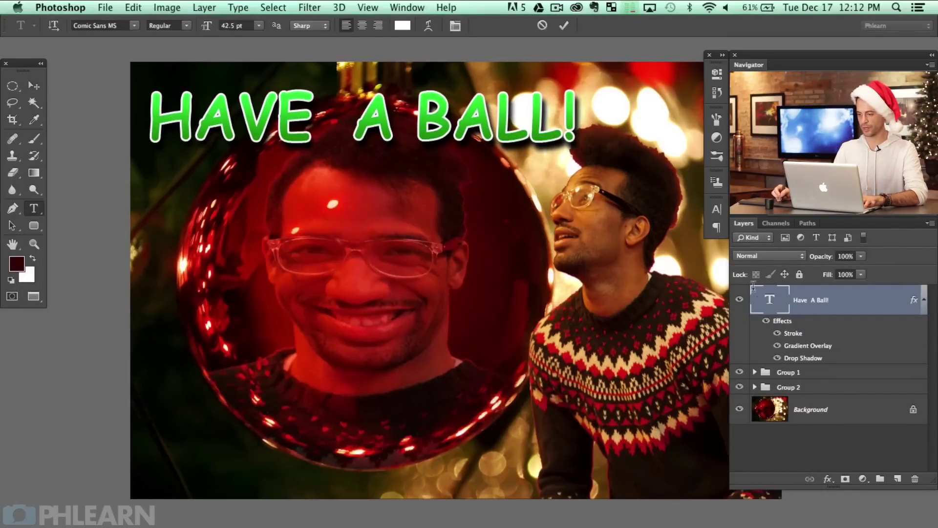
key(Right)
key(BackSpace)
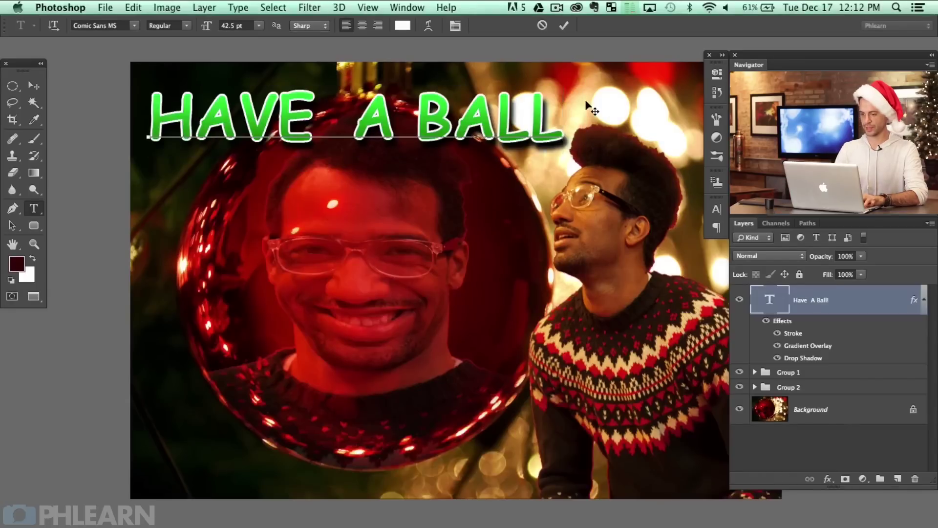
key(super+Return)
Step: Duplicate the Have A Ball text layer and move the copy below the ornament
drag(458, 309, 407, 311)
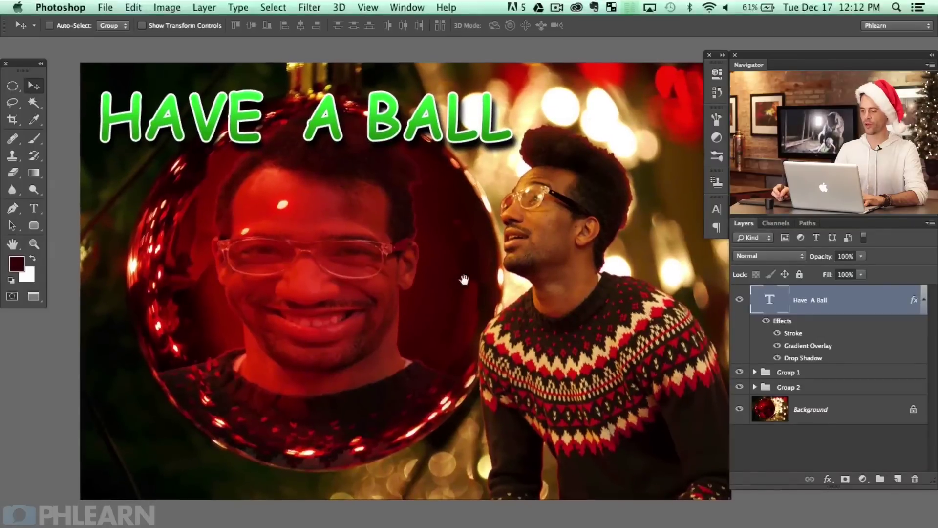
click(924, 302)
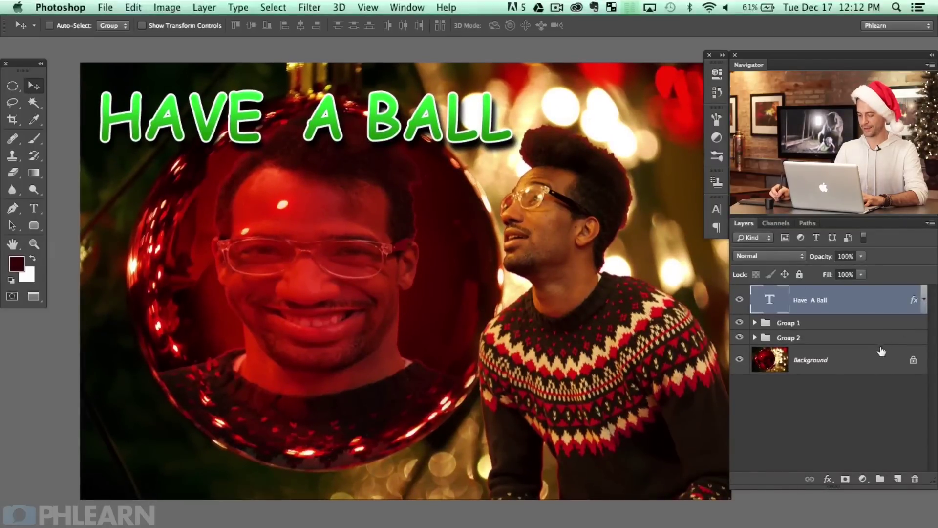
key(ctrl+j)
drag(467, 249, 483, 520)
Step: Retype the duplicated headline as 'THIS HOLIDAYS!'
double_click(771, 299)
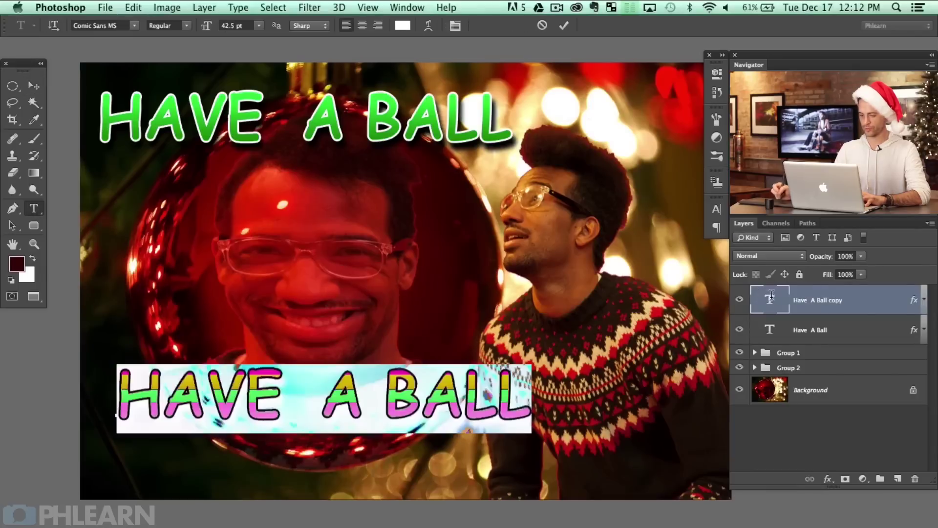
text(TJIS)
key(BackSpace)
key(BackSpace)
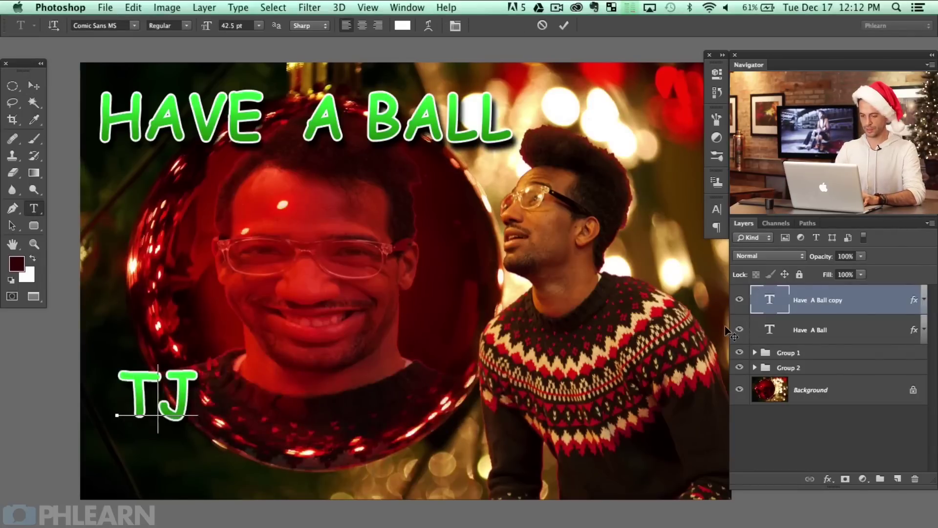
key(BackSpace)
text(HIS HOLIDAYS!)
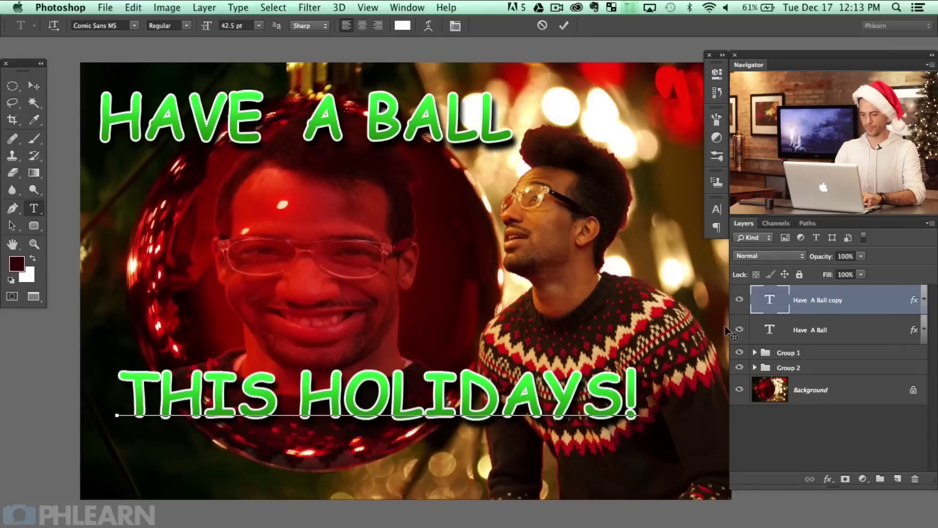
key(super+Return)
Step: Enlarge THIS HOLIDAYS! to about 116% and place it at the image bottom
key(v)
key(super+t)
drag(584, 394, 545, 386)
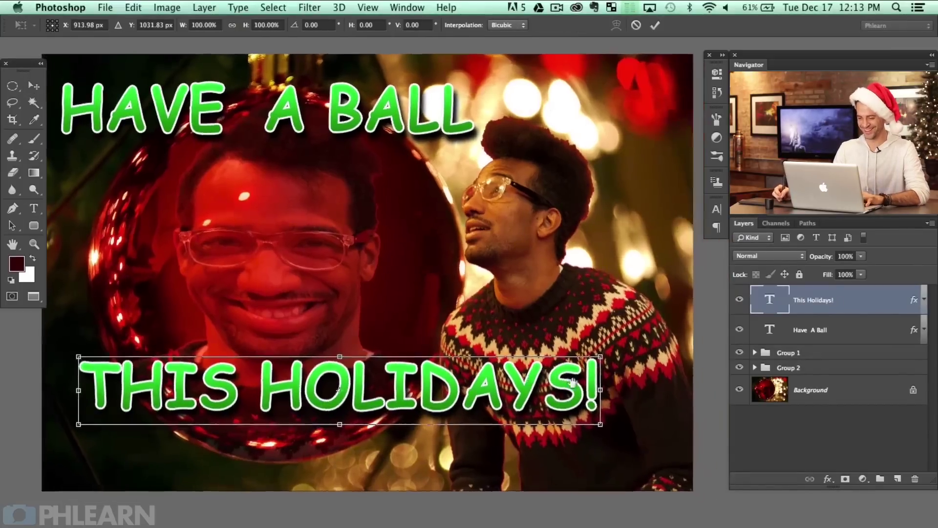
drag(599, 360, 681, 318)
drag(641, 380, 622, 430)
key(Return)
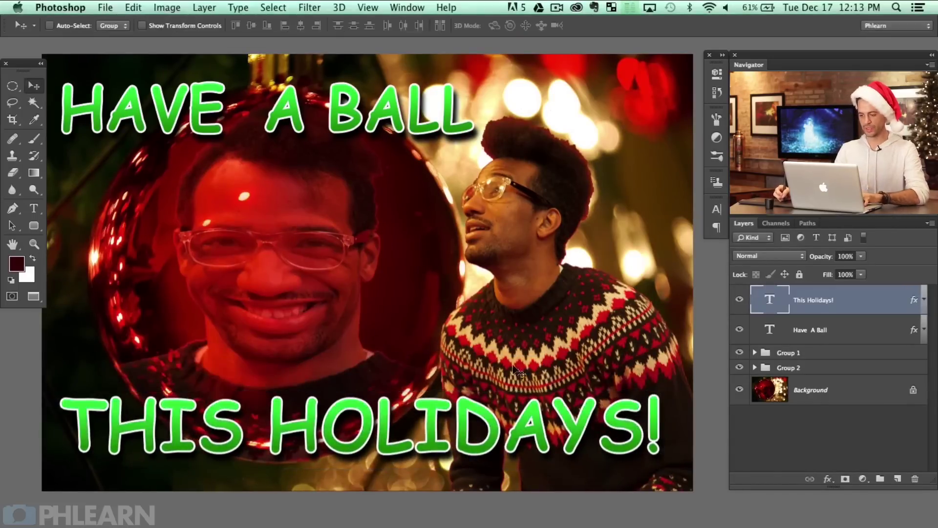
mouse_move(544, 438)
mouse_down()
mouse_move(543, 425)
mouse_move(541, 433)
mouse_up()
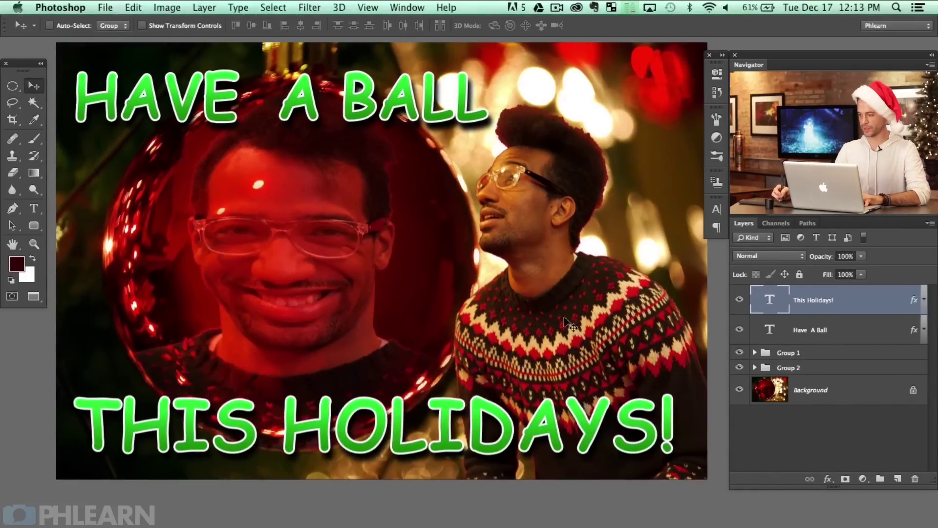
Step: Bring up the Character panel and start previewing fonts like Courier New on THIS HOLIDAYS!
click(766, 258)
click(849, 296)
click(924, 299)
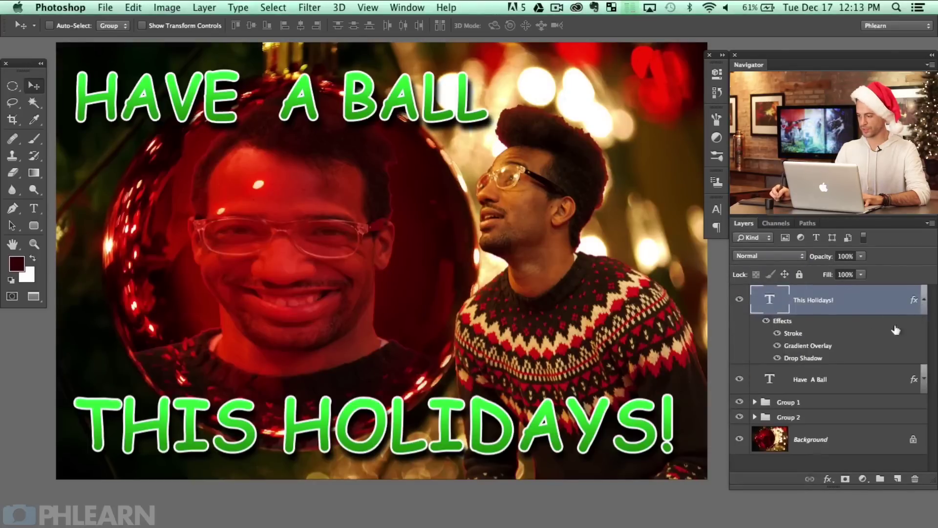
click(716, 209)
drag(516, 260, 470, 266)
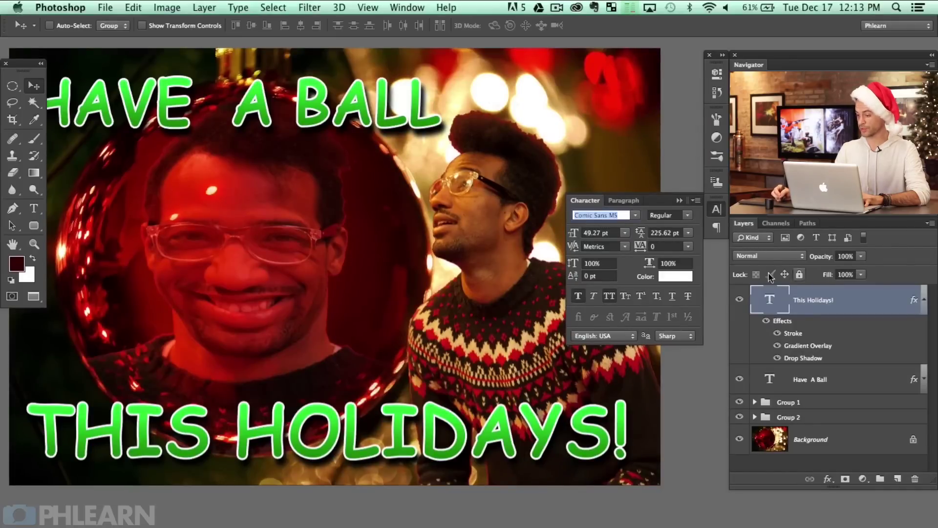
key(Down)
key(Down)
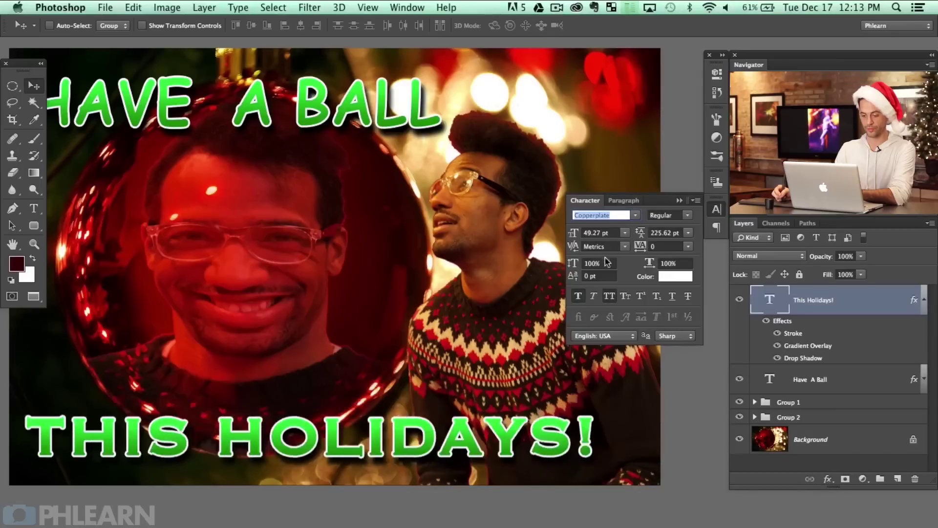
key(Down)
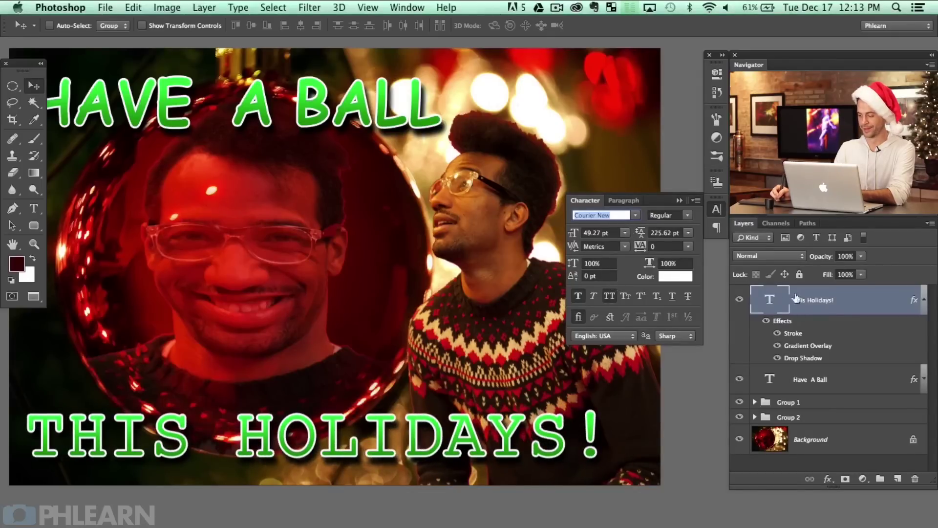
click(828, 379)
click(802, 309)
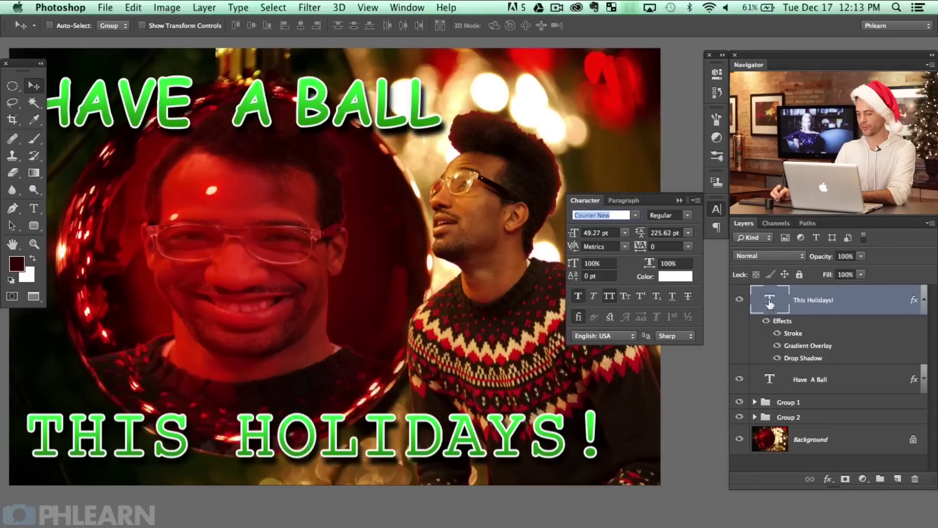
Step: Step through the font list to Snell Roundhand and turn off Faux Bold
key(Down)
key(Down)
key(Down)
key(Down)
key(Down)
key(Down)
key(Down)
key(Down)
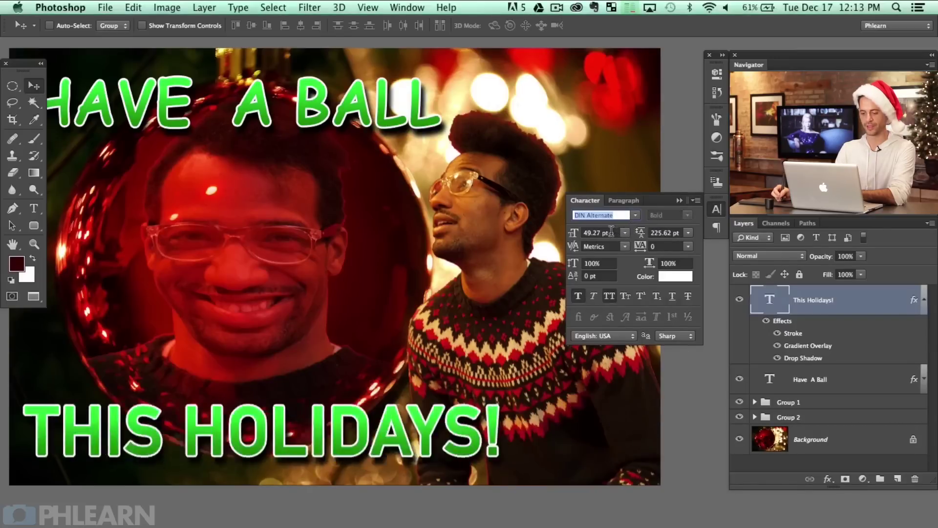
scroll(603, 248, down, 10)
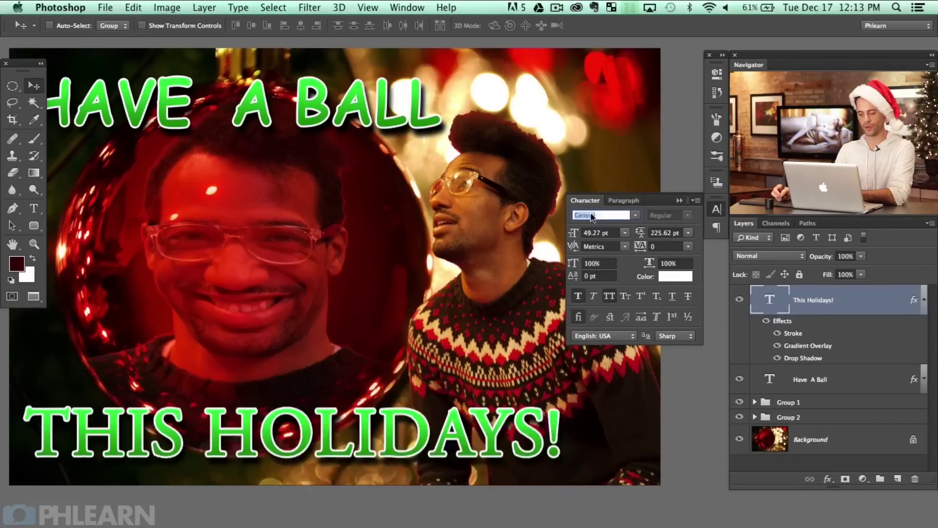
scroll(600, 277, down, 3)
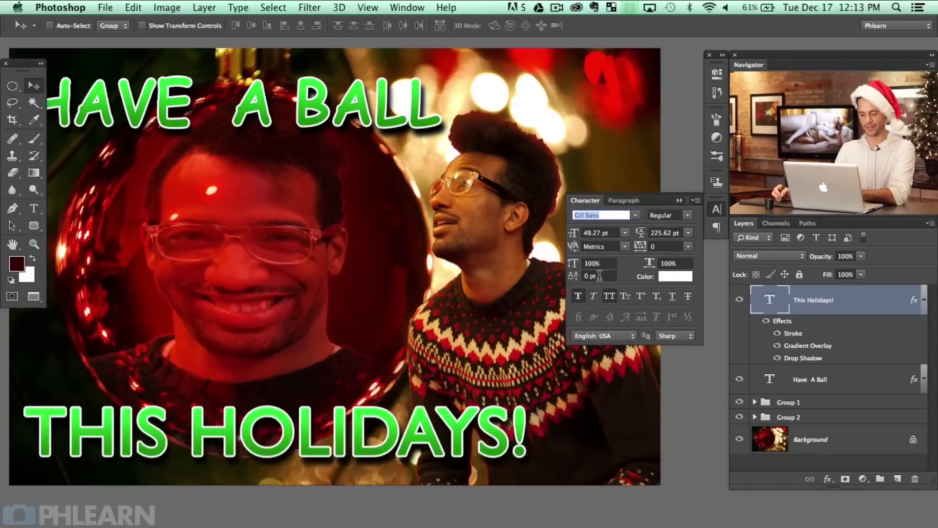
key(Down)
key(Down)
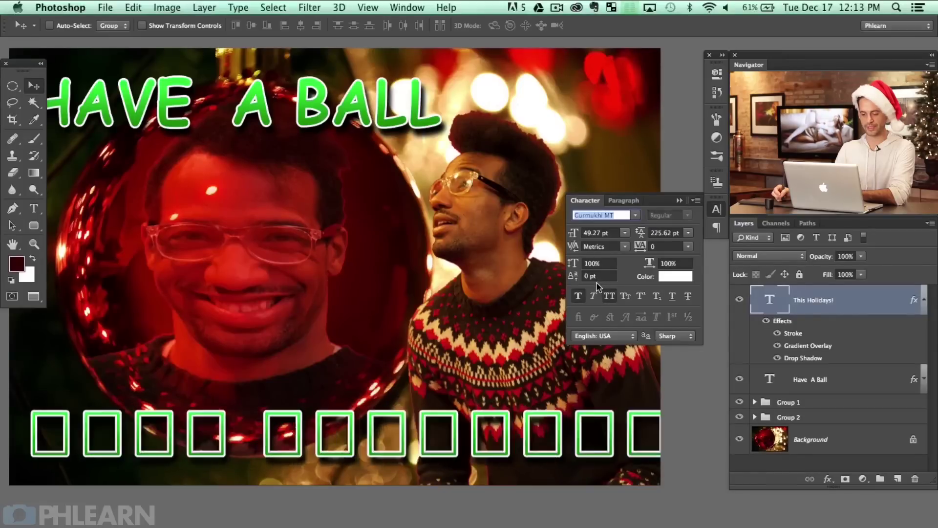
key(Down)
key(Down)
key(Down)
key(Down)
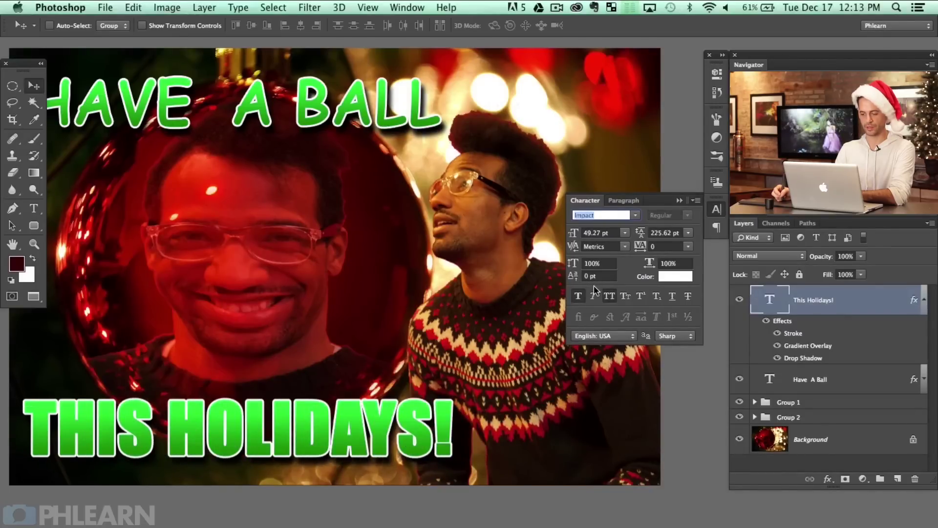
key(Down)
key(Down)
key(Down)
key(Down)
key(Down)
key(Down)
key(Down)
key(Down)
key(Down)
key(Down)
key(Down)
key(Down)
key(Down)
key(Down)
key(Down)
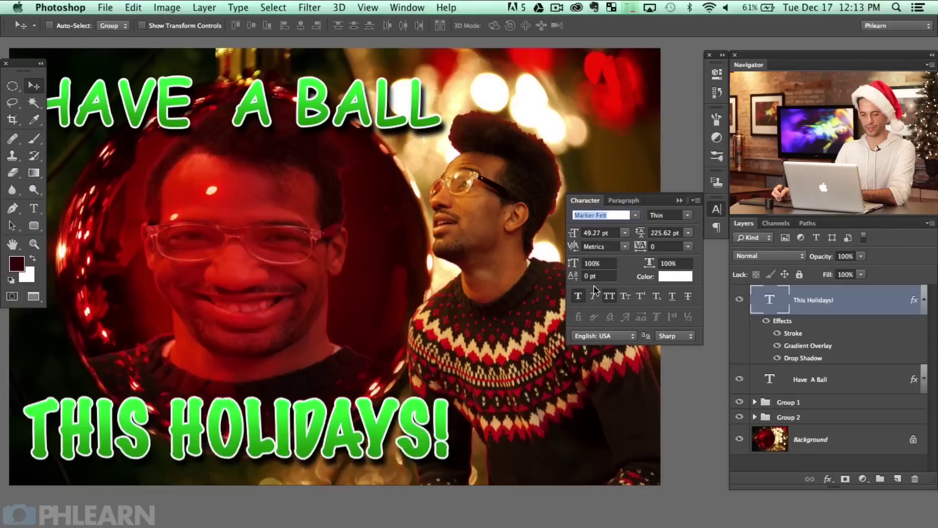
key(Down)
key(Down)
key(Down)
key(Down)
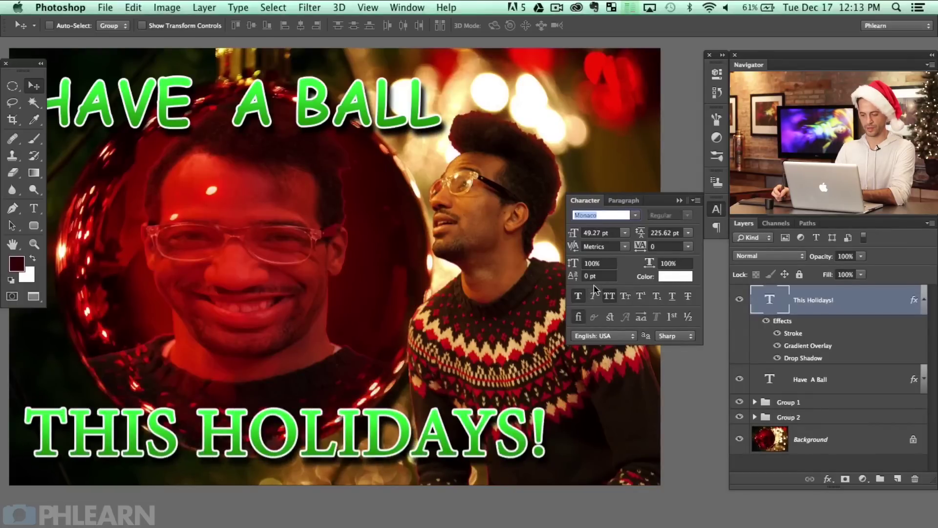
key(Down)
key(Down)
key(Down)
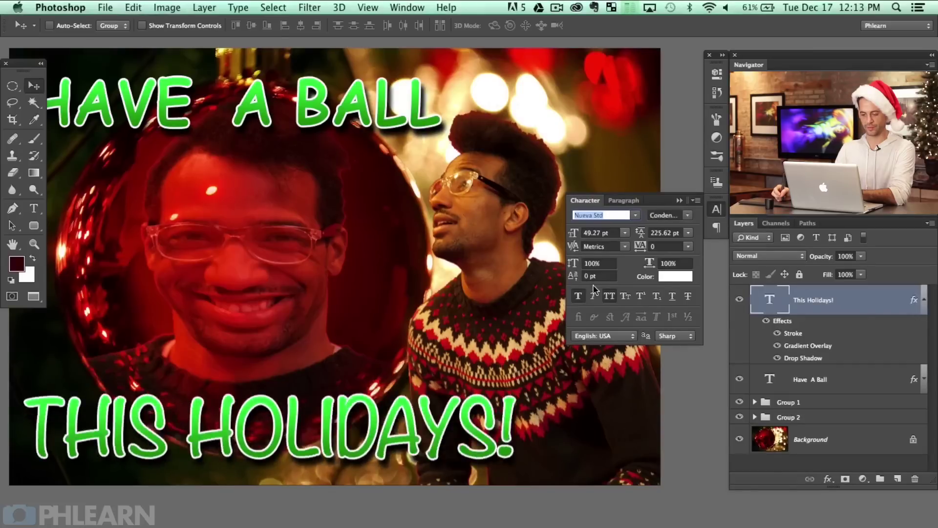
key(Down)
key(Down)
key(Down)
key(Down)
key(Down)
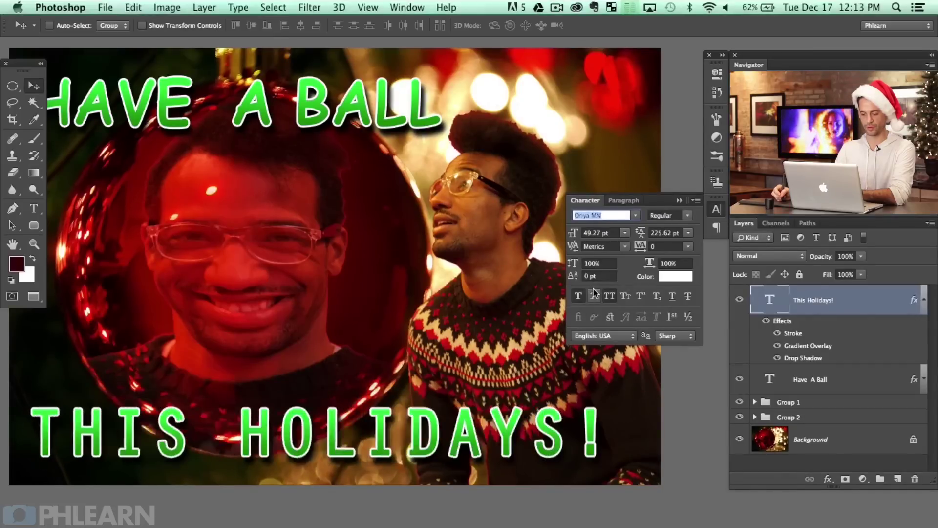
key(Down)
key(Down)
key(Down)
key(Down)
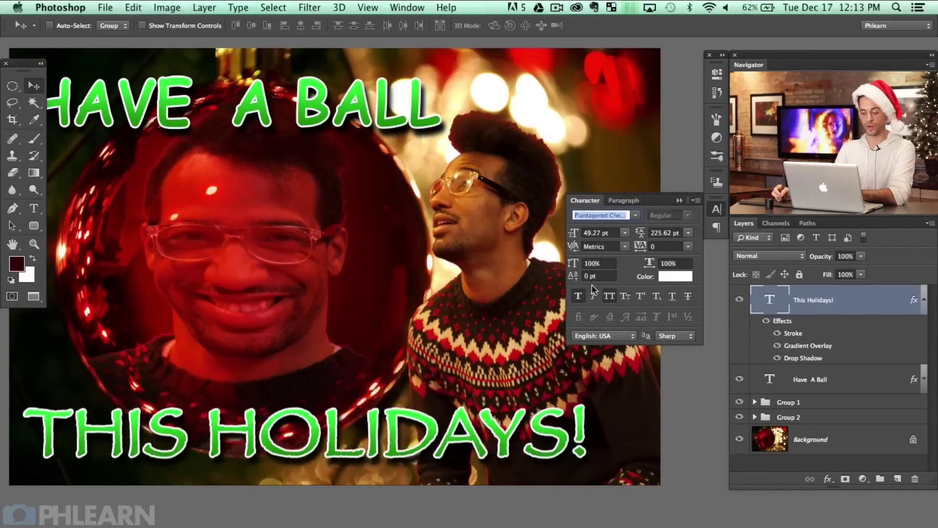
key(Down)
key(Up)
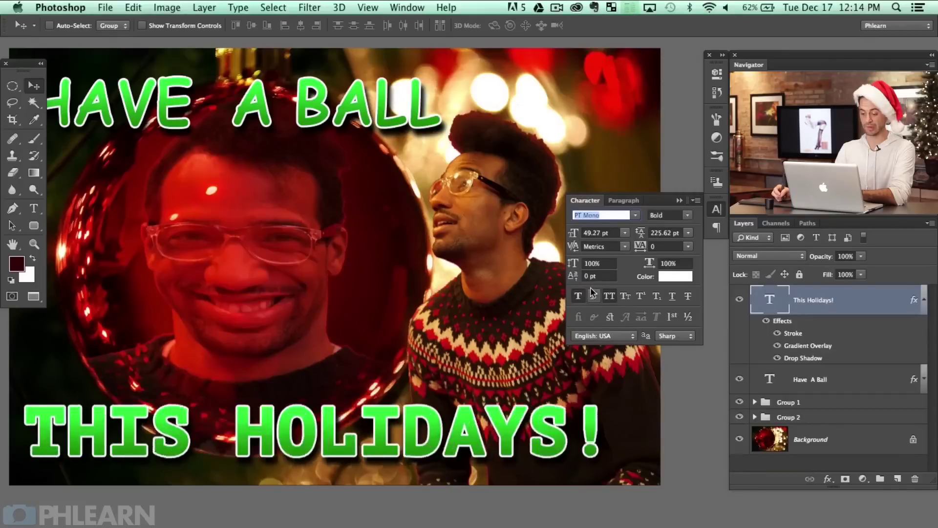
key(Down)
key(Up)
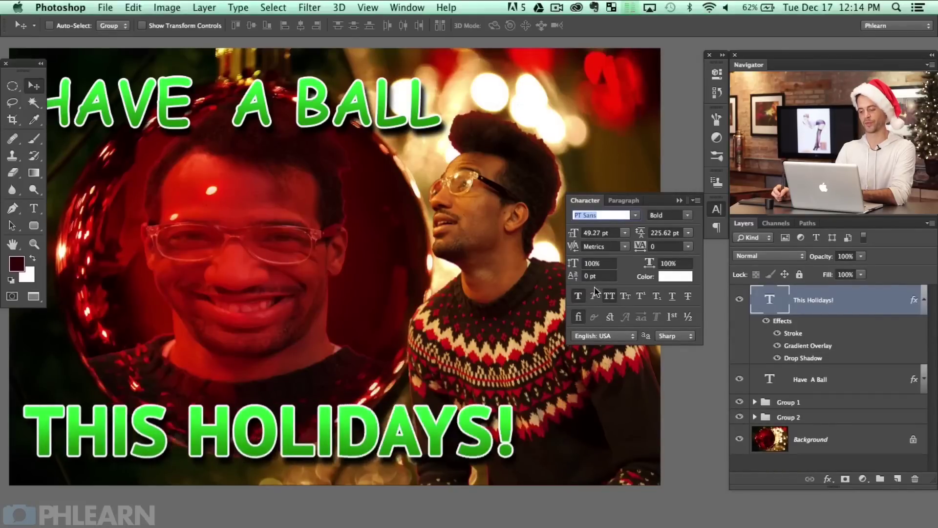
key(Down)
key(Down)
key(Down)
key(Down)
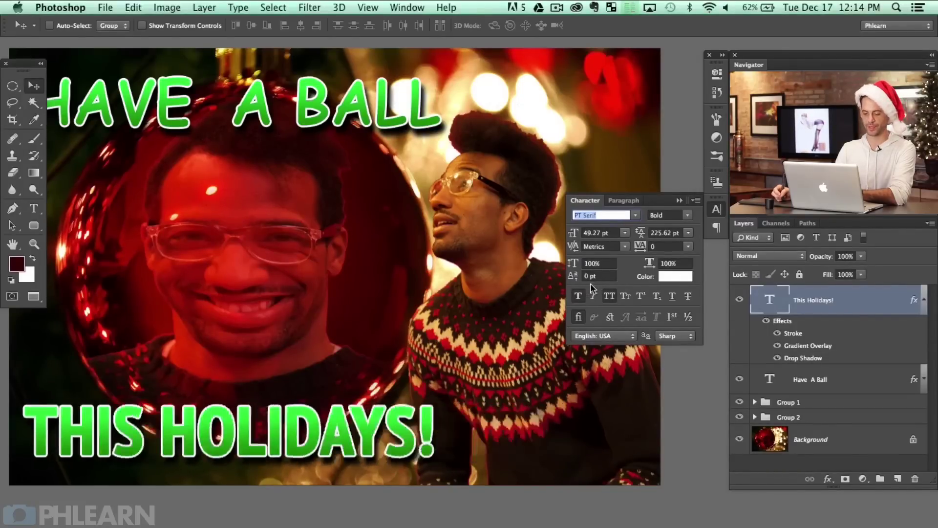
key(Down)
key(Down)
key(Down)
key(Down)
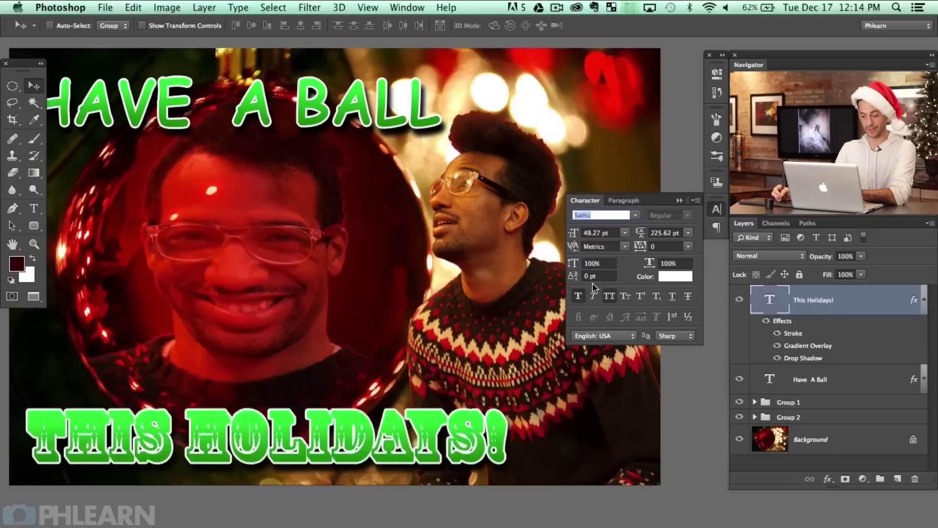
key(Down)
key(Down)
key(Down)
key(Down)
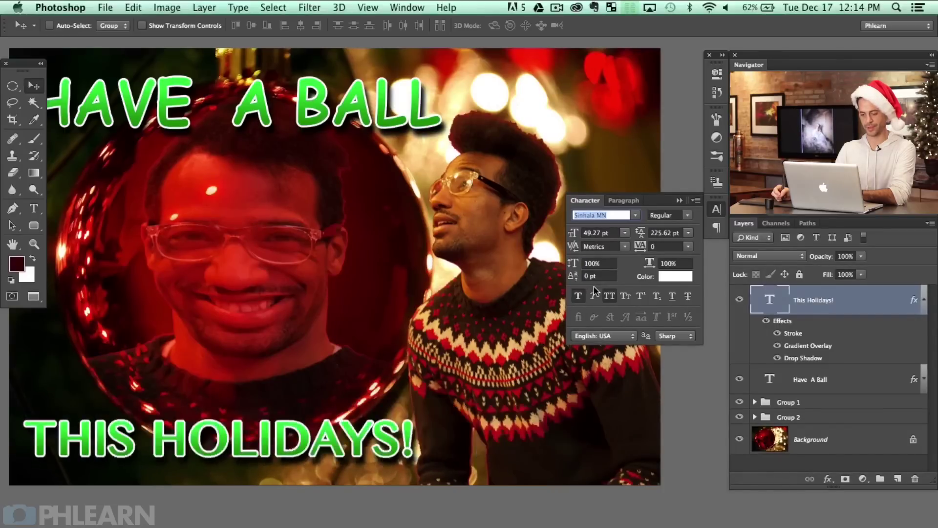
key(Up)
click(577, 298)
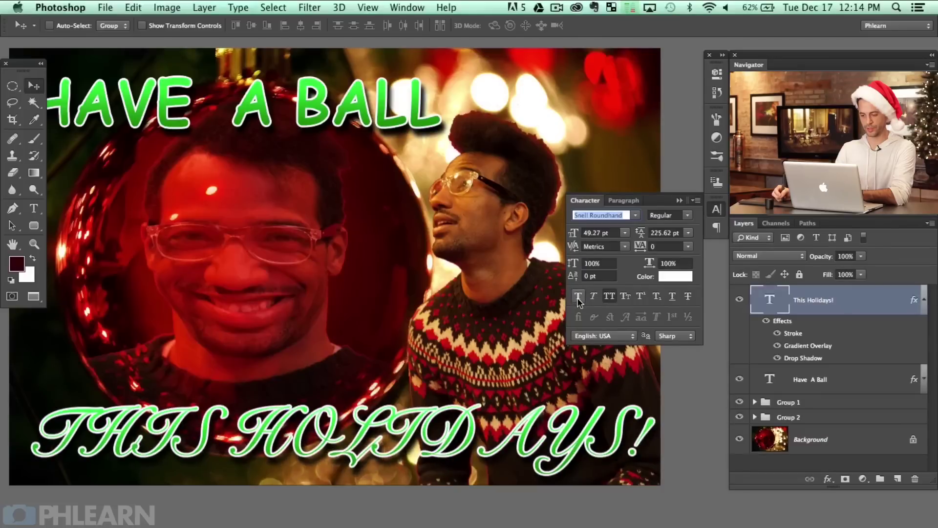
Step: Switch the text to mixed case, re-enable Faux Bold and raise the size to 76.82 pt
click(610, 297)
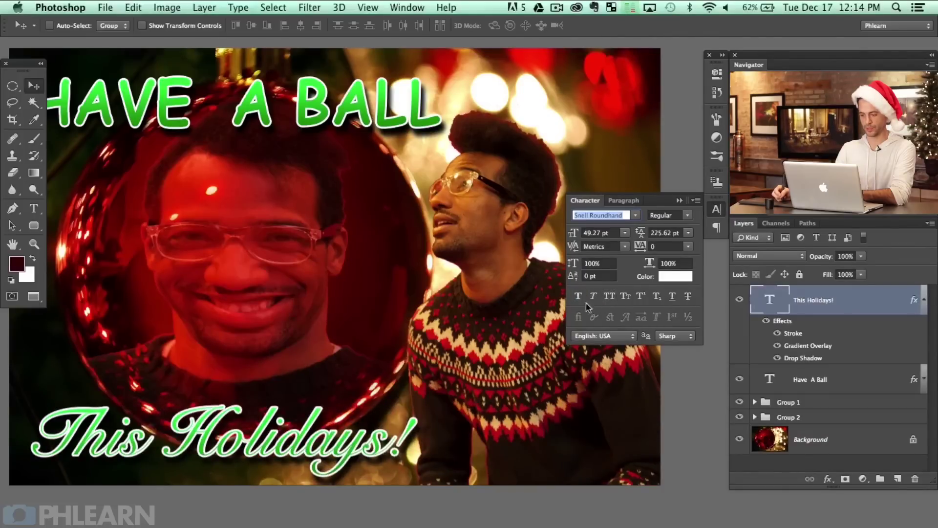
click(579, 298)
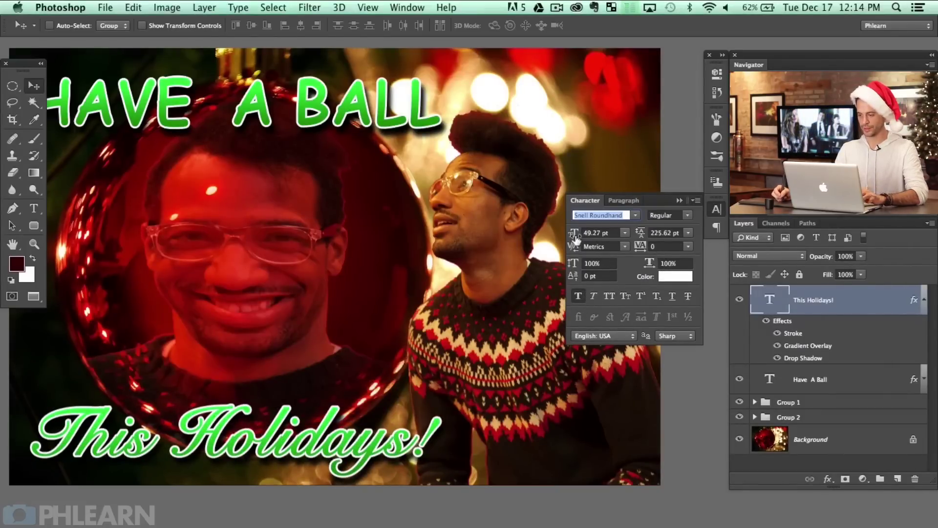
drag(573, 236, 557, 247)
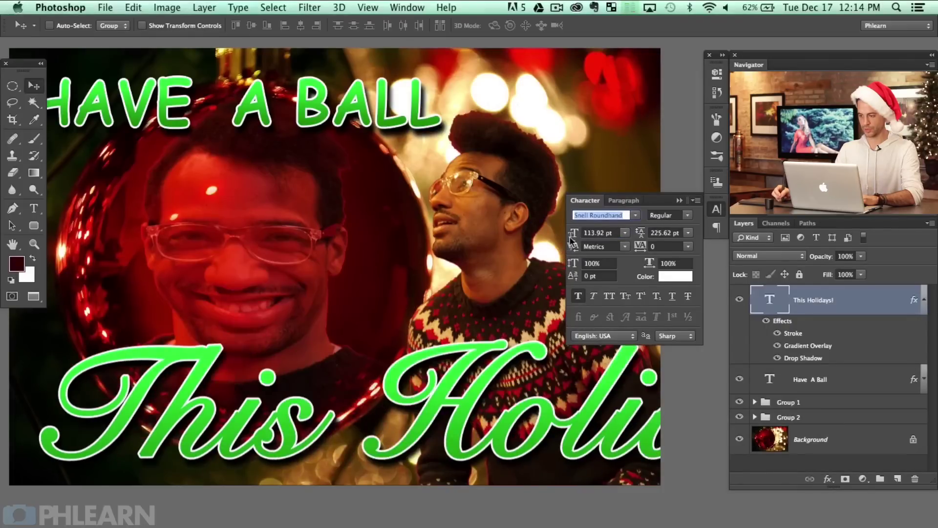
Step: Scale the script down to about 53%, stretch it wider and set it along the bottom
key(super+t)
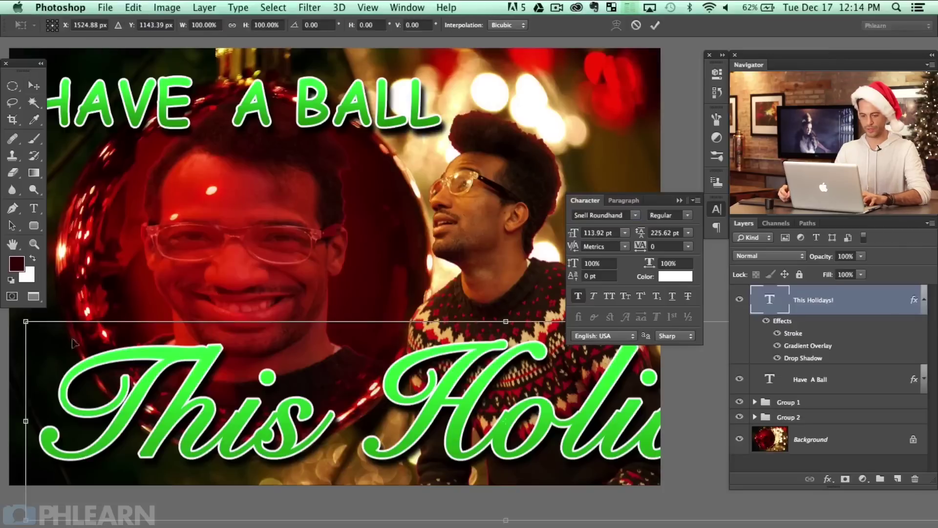
drag(25, 320, 263, 356)
drag(421, 417, 251, 373)
drag(306, 399, 399, 428)
drag(114, 340, 305, 379)
drag(400, 420, 231, 440)
drag(231, 439, 176, 428)
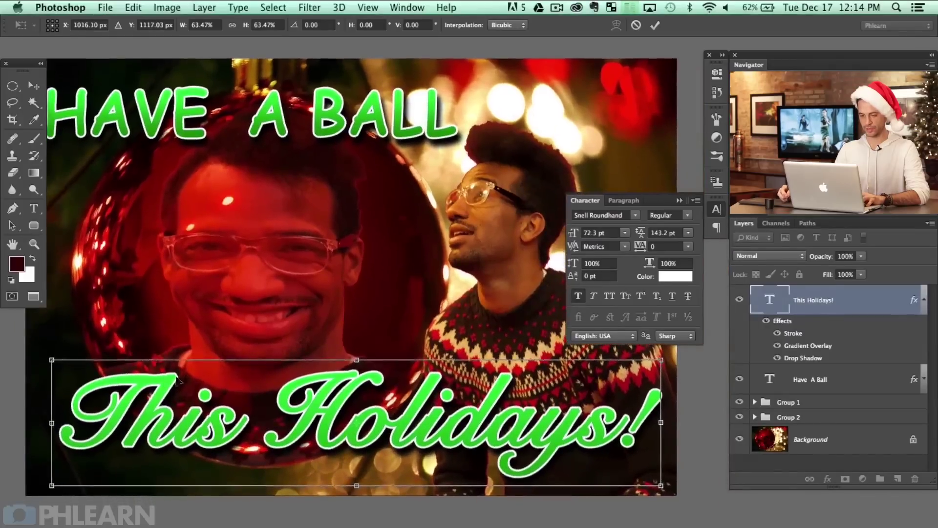
drag(55, 364, 154, 396)
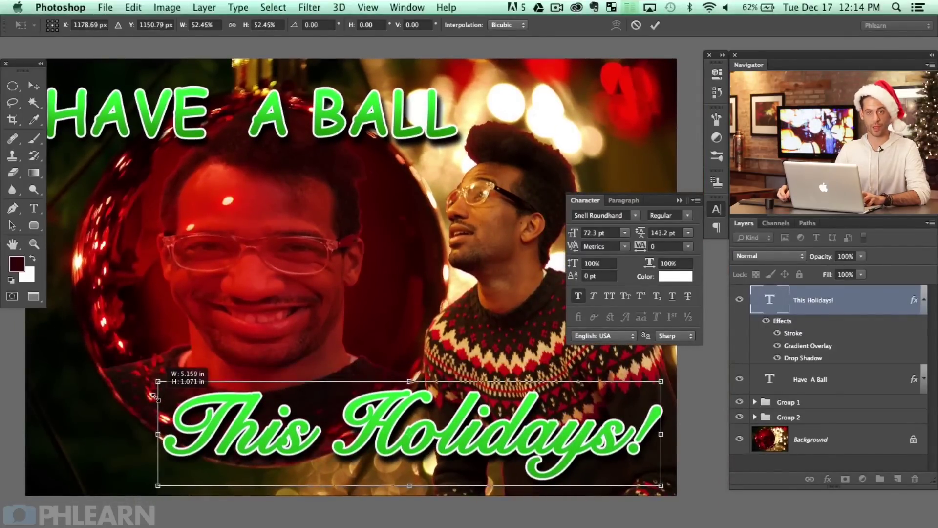
mouse_move(292, 436)
mouse_down()
mouse_move(299, 440)
mouse_move(296, 430)
mouse_up()
drag(146, 428, 38, 419)
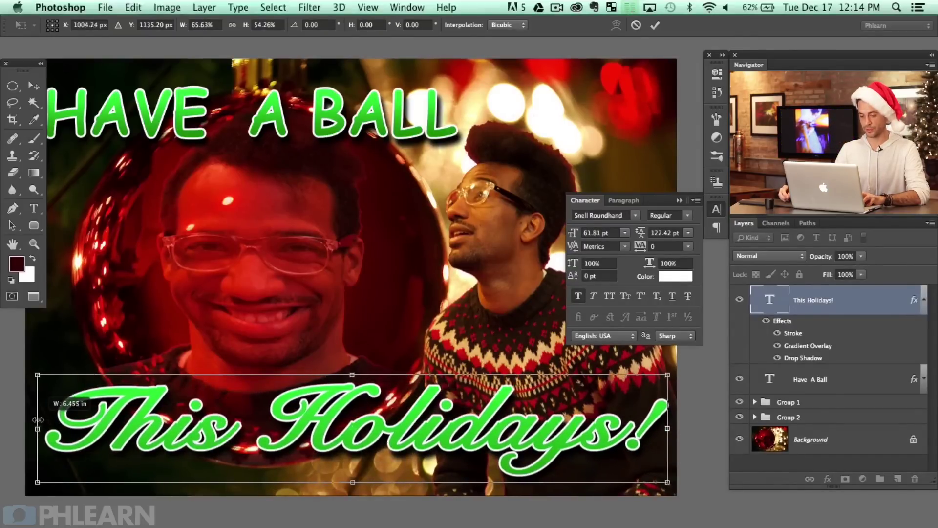
key(Return)
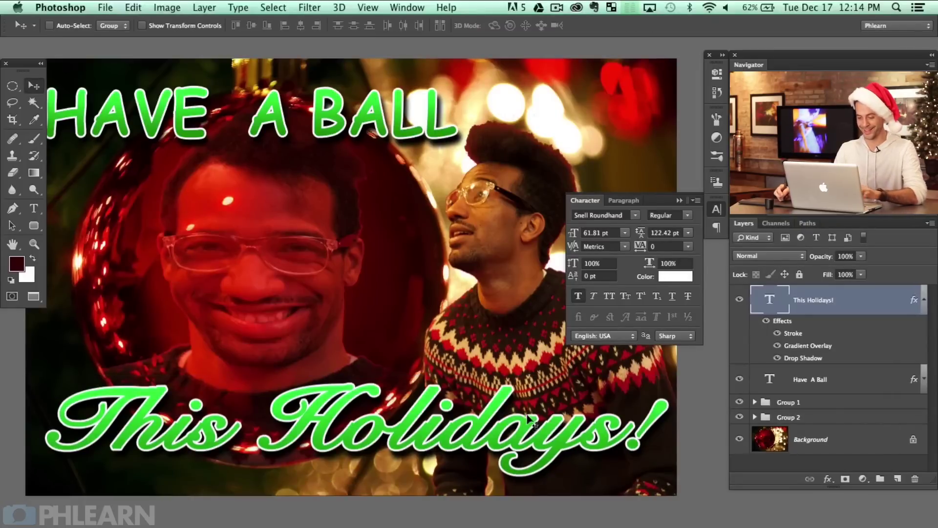
drag(474, 449, 472, 458)
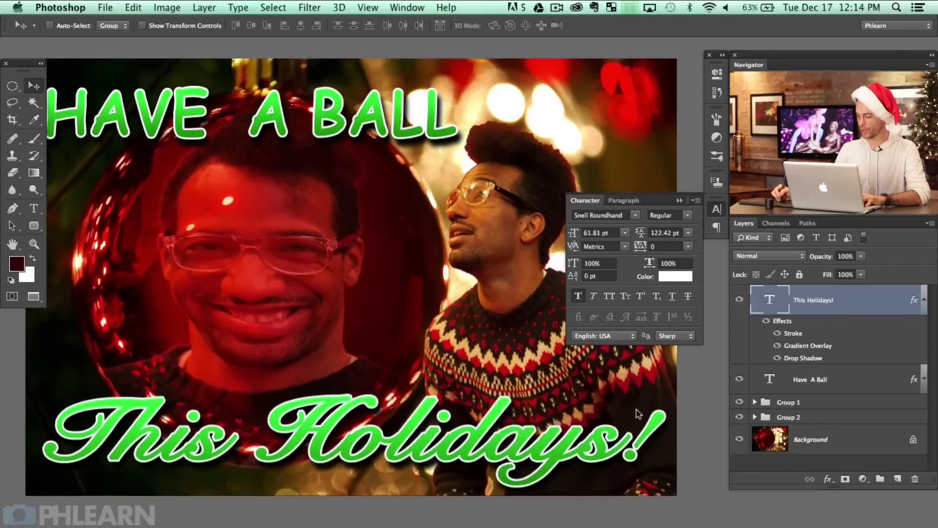
Step: Add a Bevel & Emboss effect to the This Holidays! layer
double_click(854, 305)
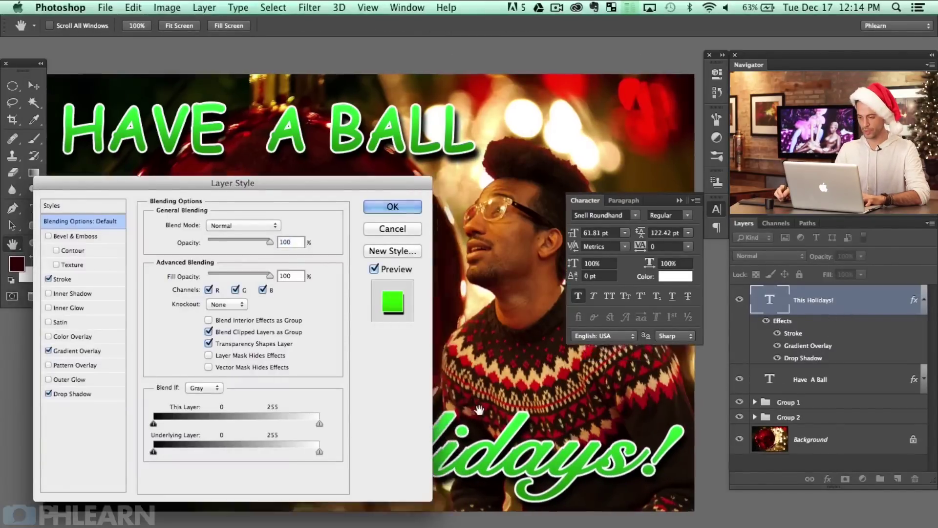
drag(376, 197, 378, 76)
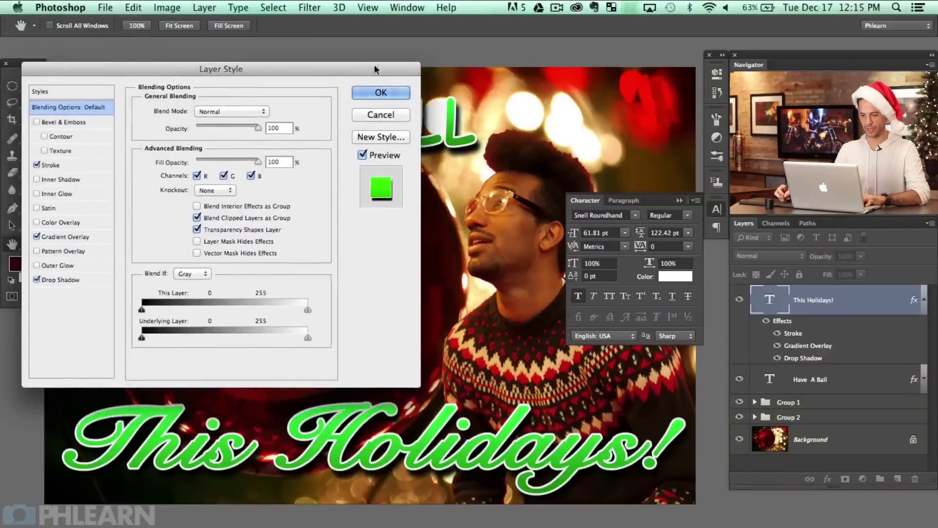
click(58, 123)
click(36, 236)
click(36, 236)
click(65, 237)
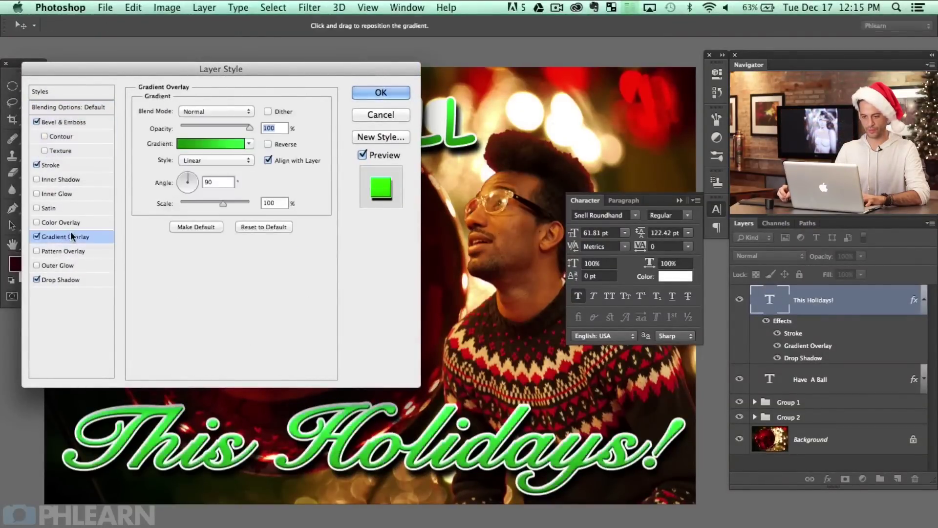
click(191, 144)
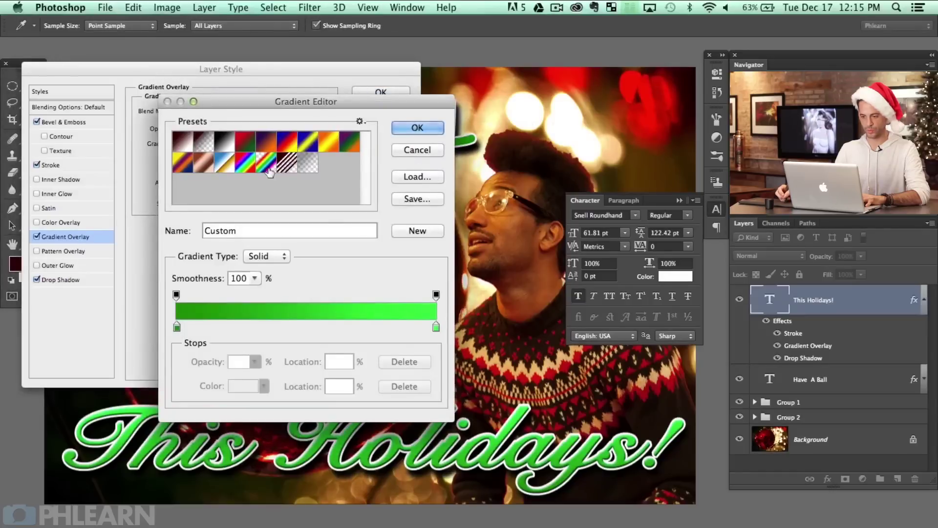
Step: Change the gradient's right-hand stop from green to red
click(436, 326)
double_click(438, 325)
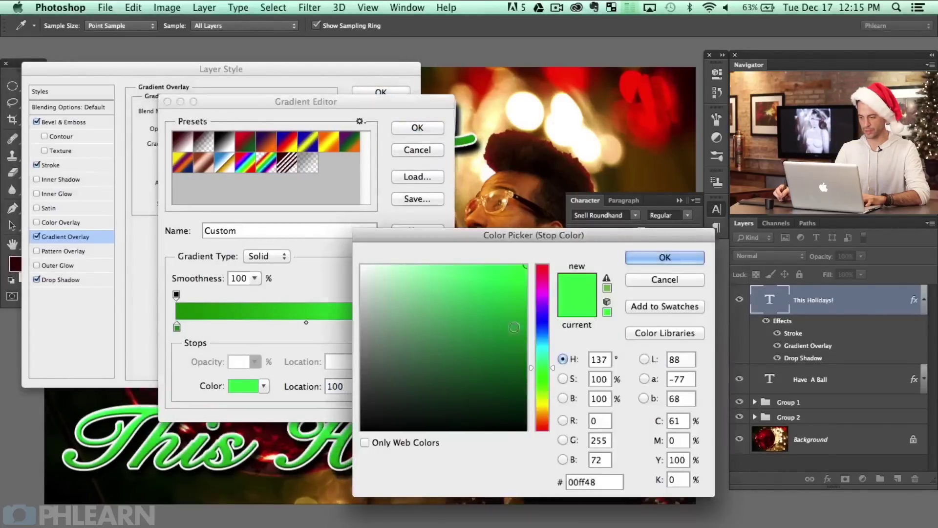
drag(553, 349, 551, 268)
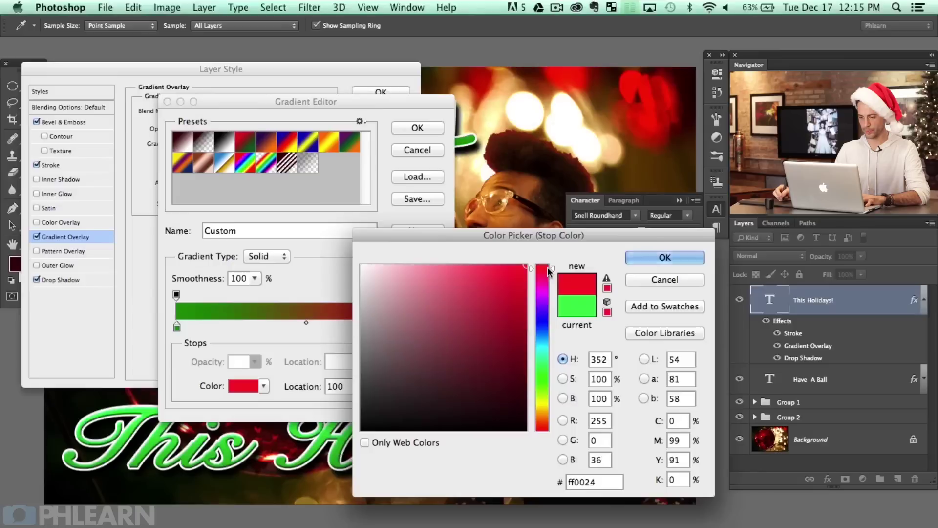
click(646, 261)
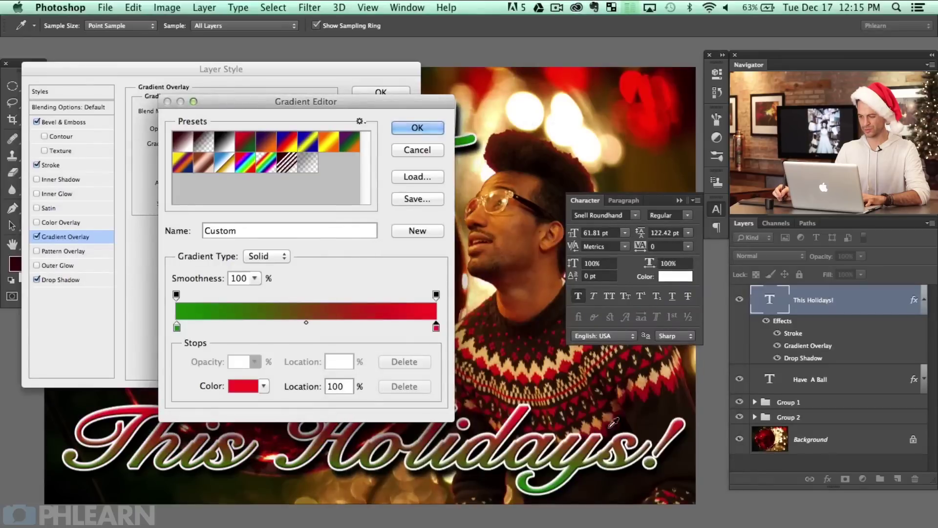
Step: Set the left-hand stop to a near-black dark red and apply the styles
click(177, 326)
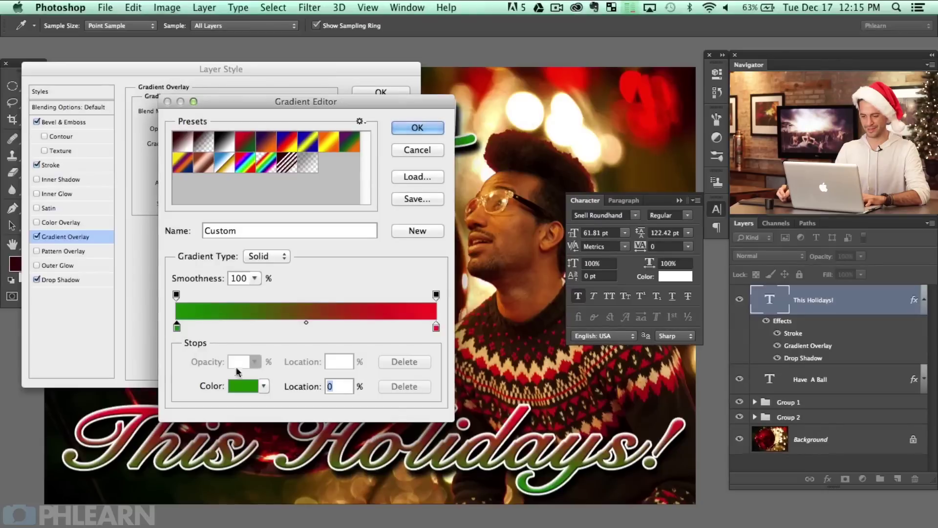
click(243, 386)
click(543, 266)
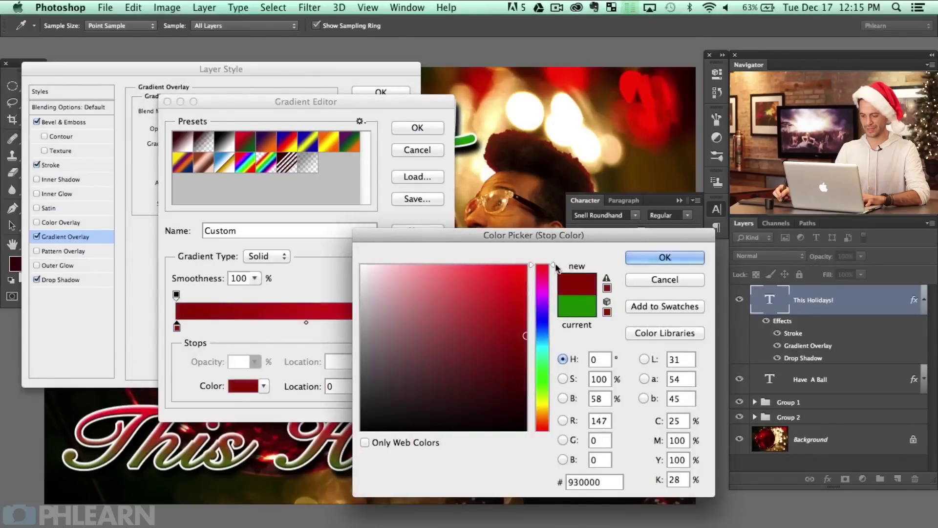
mouse_move(525, 308)
mouse_down()
mouse_move(524, 403)
mouse_move(536, 416)
mouse_up()
click(663, 258)
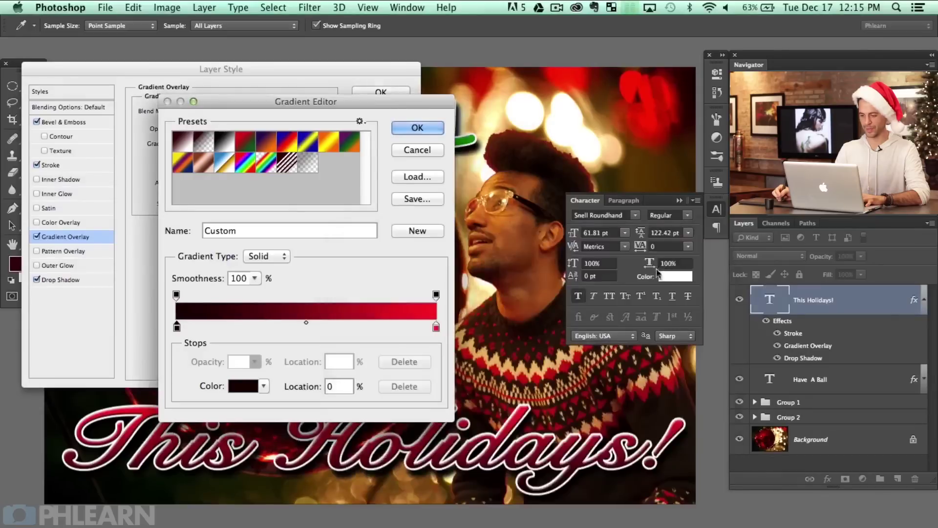
click(418, 127)
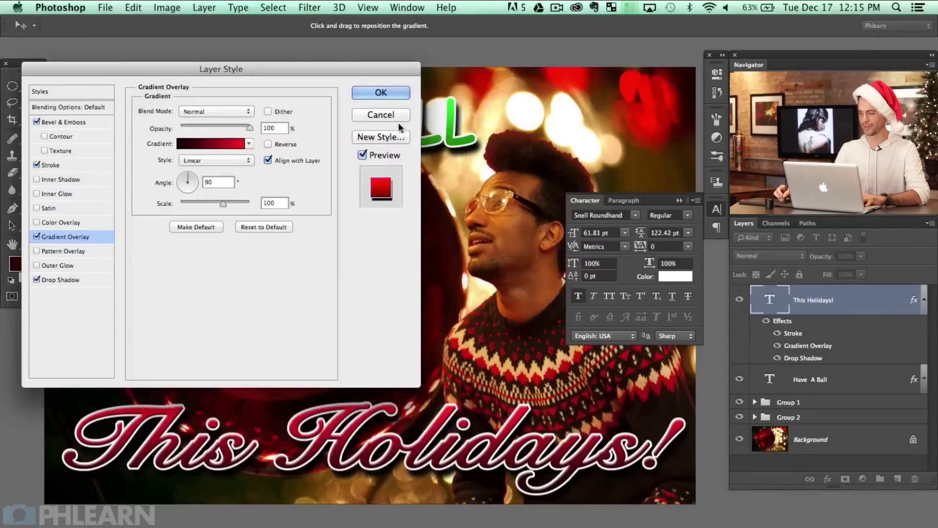
click(359, 94)
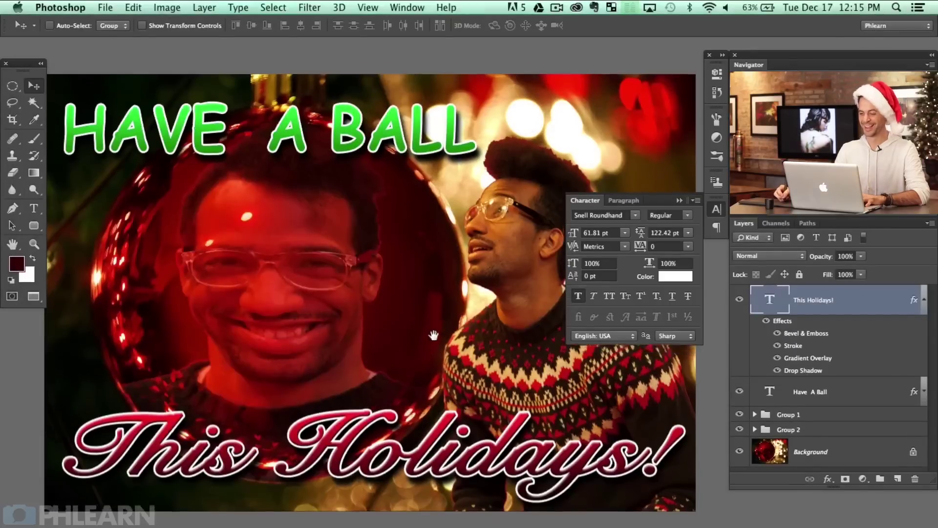
Step: Close the Character panel and nudge This Holidays! slightly into place
click(716, 210)
scroll(506, 291, left, 2)
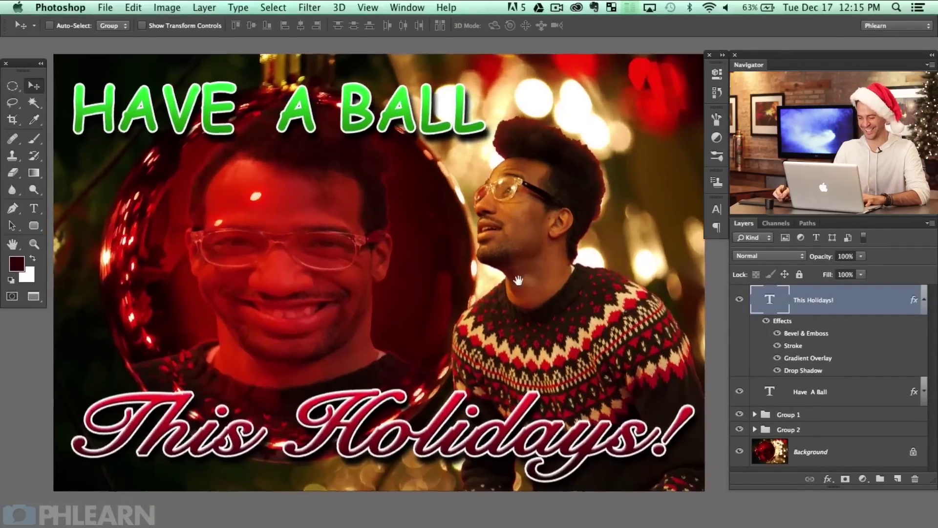
drag(539, 318, 548, 335)
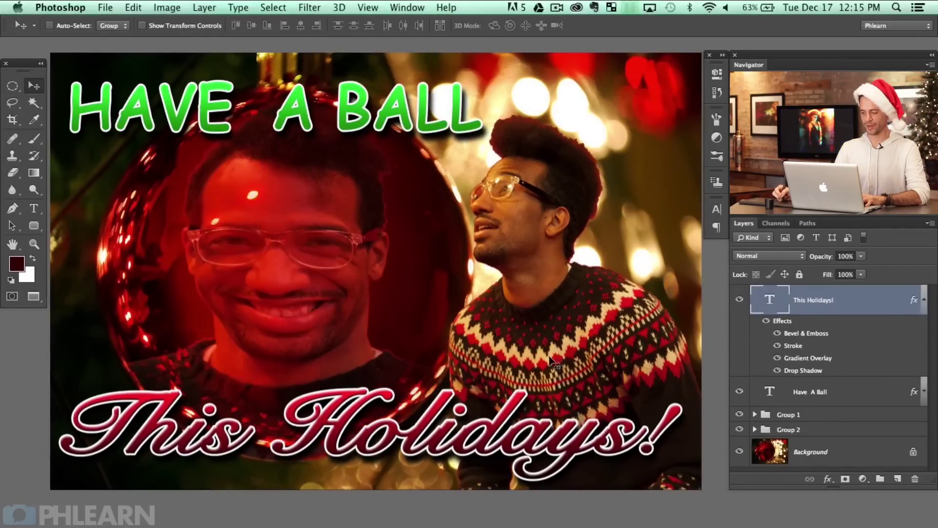
scroll(542, 391, up, 2)
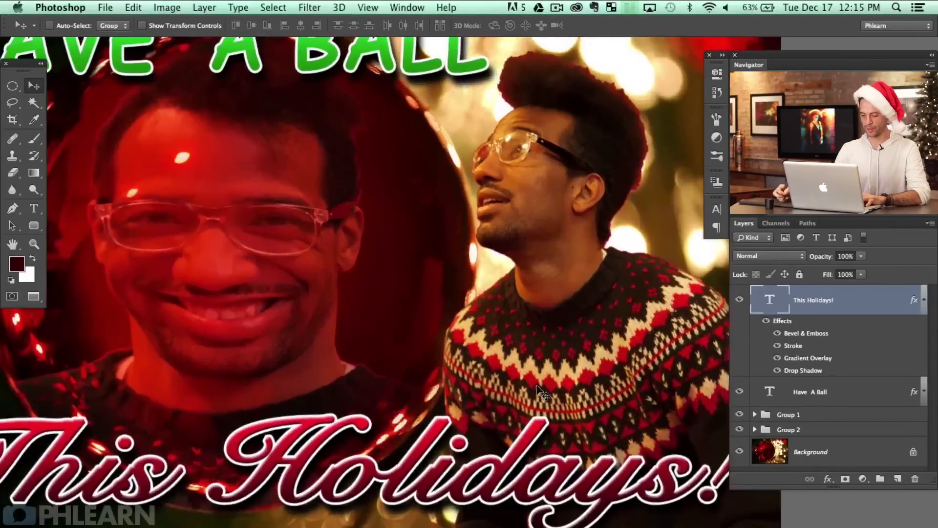
scroll(455, 403, down, 5)
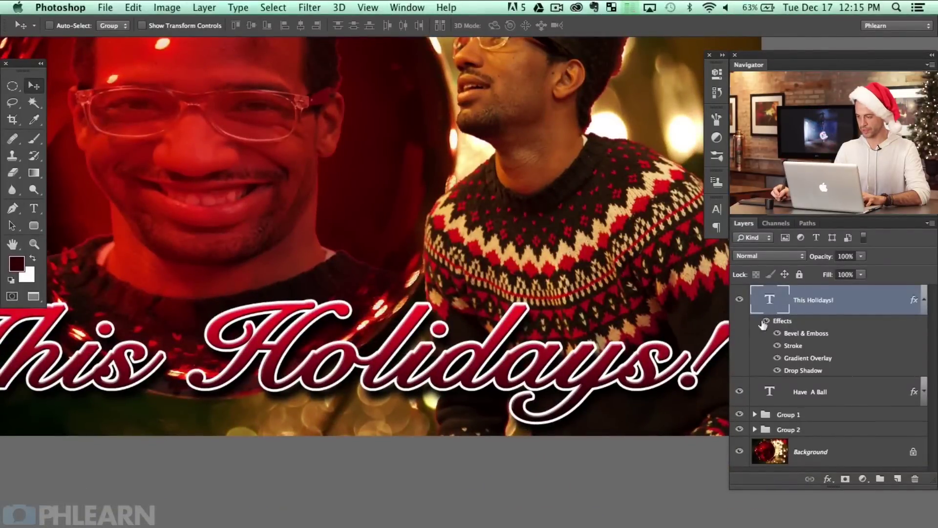
Step: Tighten the This Holidays! letter spacing to -5
double_click(770, 300)
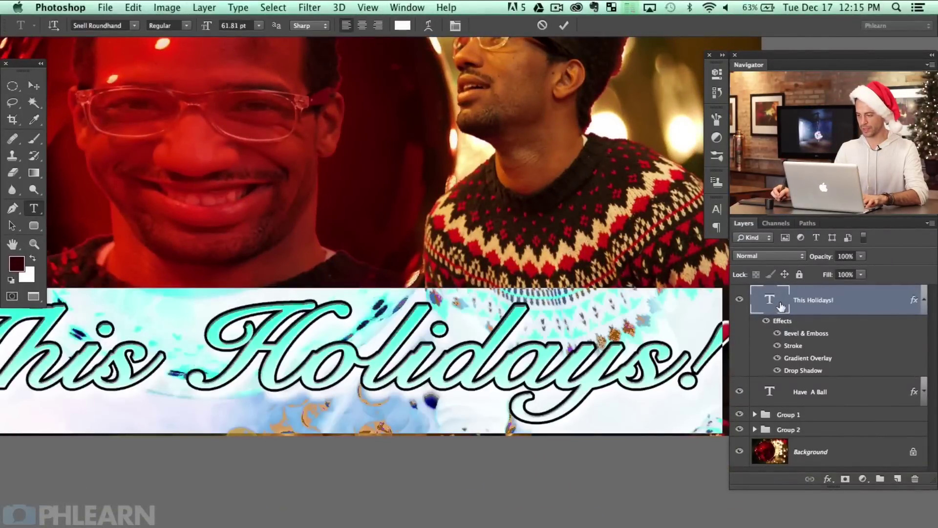
key(Escape)
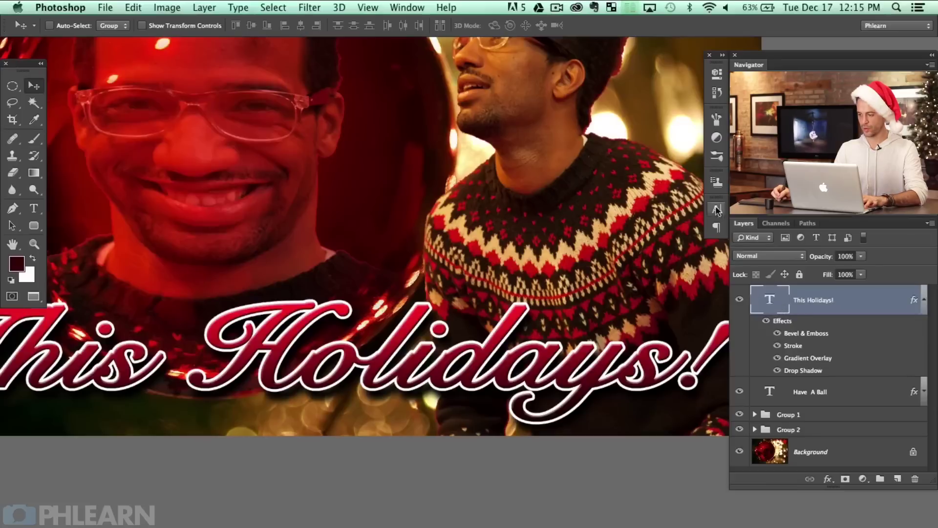
click(717, 210)
click(686, 247)
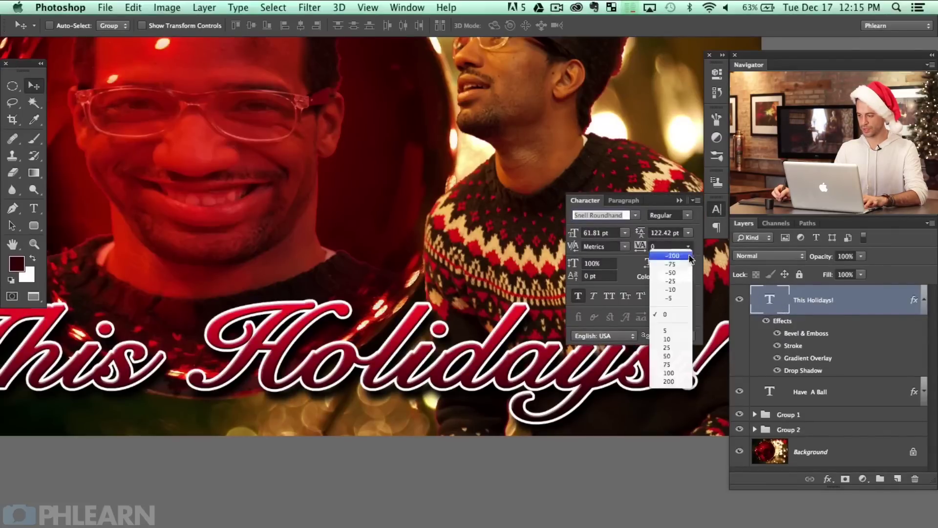
click(676, 290)
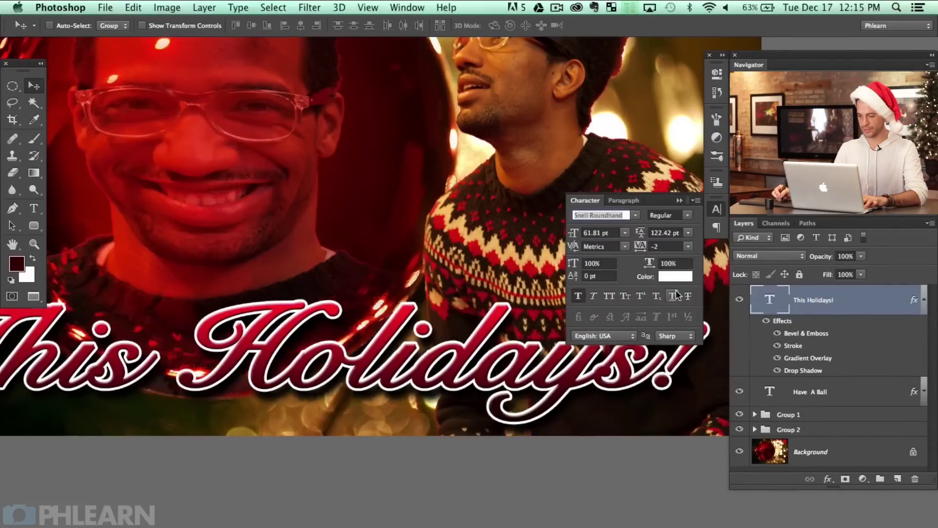
click(683, 251)
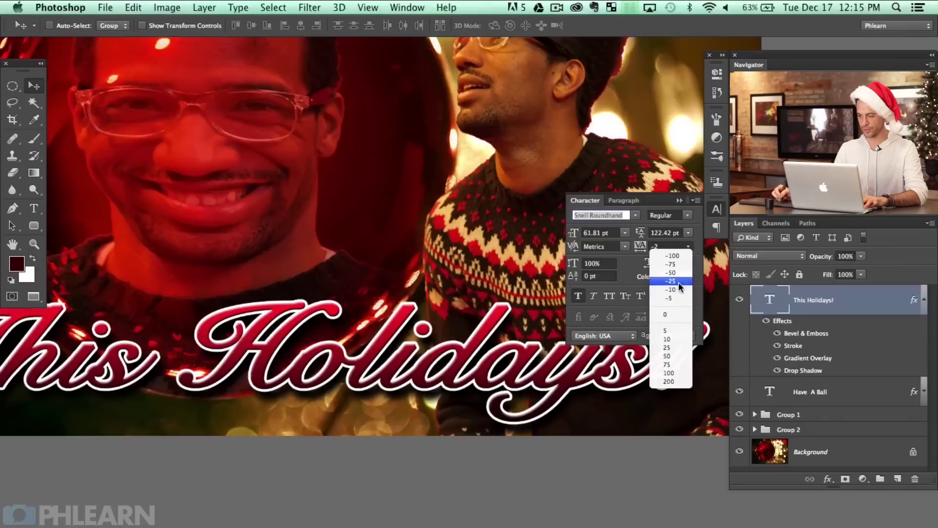
click(683, 286)
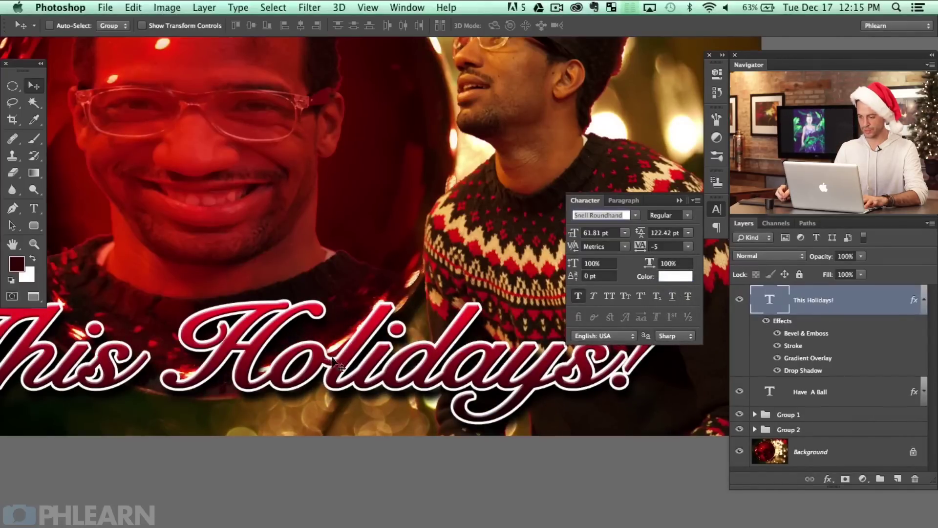
Step: Fit the whole image on screen and begin free-transforming the script text
click(717, 214)
key(super+0)
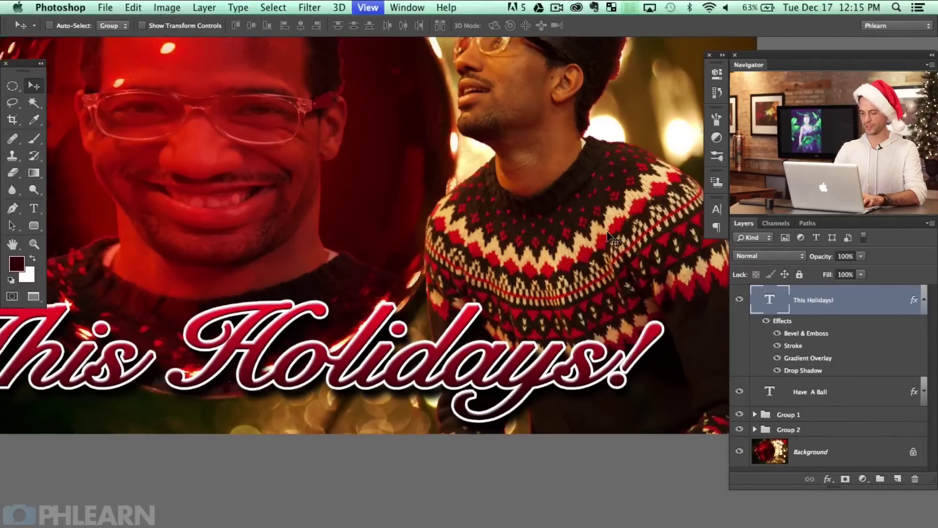
key(super+t)
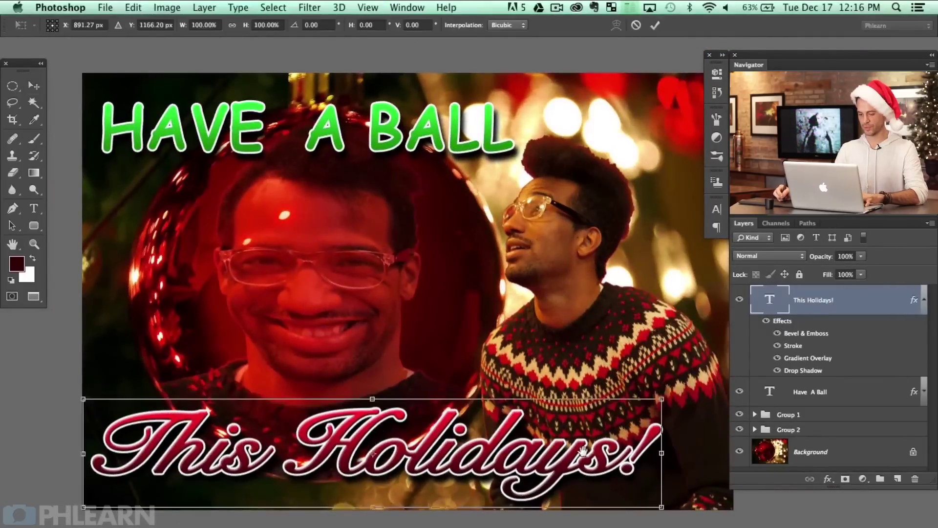
Step: Enlarge 'This Holidays!' to about 111% and nudge it slightly up and left
drag(623, 484, 687, 489)
key(Return)
drag(630, 467, 626, 456)
drag(582, 416, 623, 462)
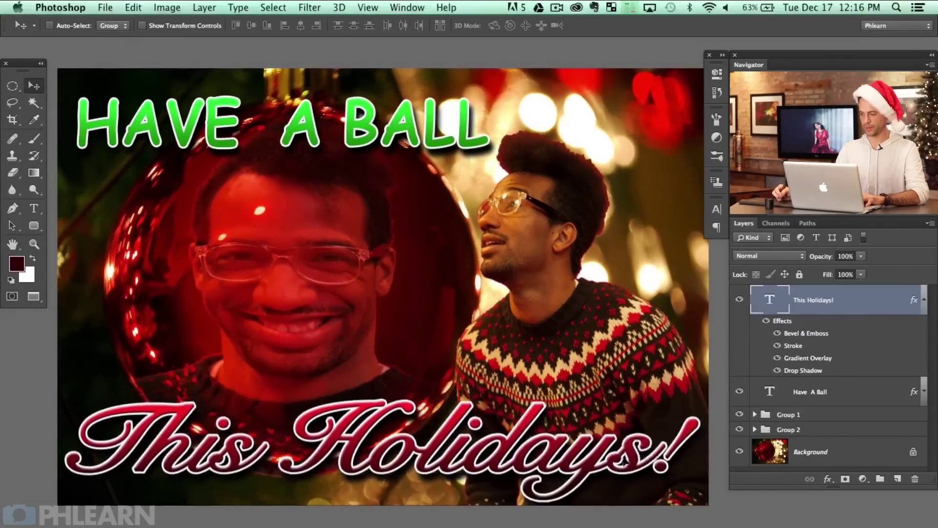
click(925, 300)
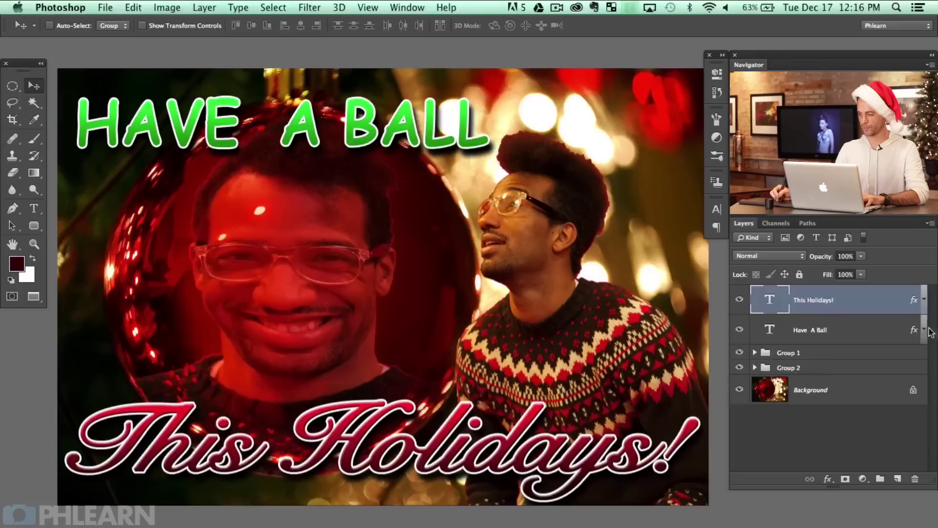
Step: Try moving and shrinking 'HAVE A BALL' to about 73%, then undo back to its original size
click(895, 335)
mouse_move(464, 209)
mouse_down()
mouse_move(465, 449)
mouse_move(462, 196)
mouse_up()
key(super+t)
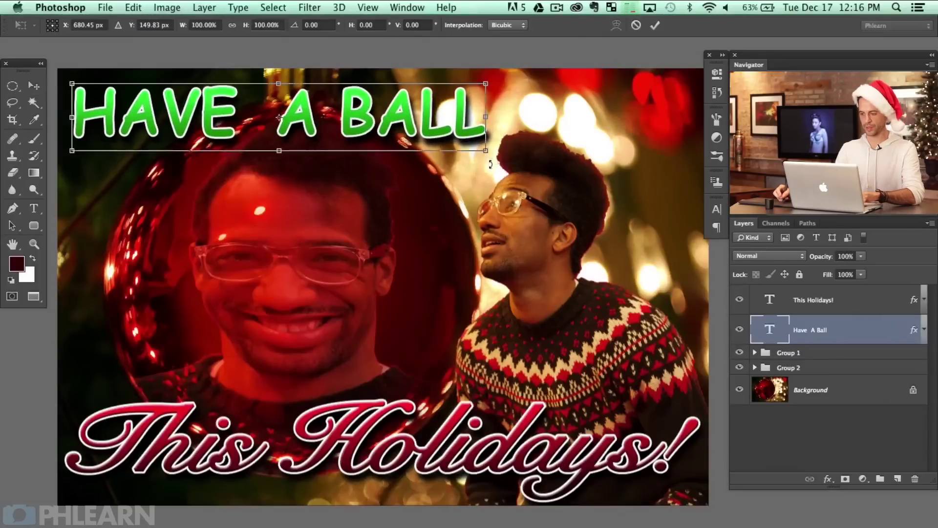
drag(486, 151, 179, 91)
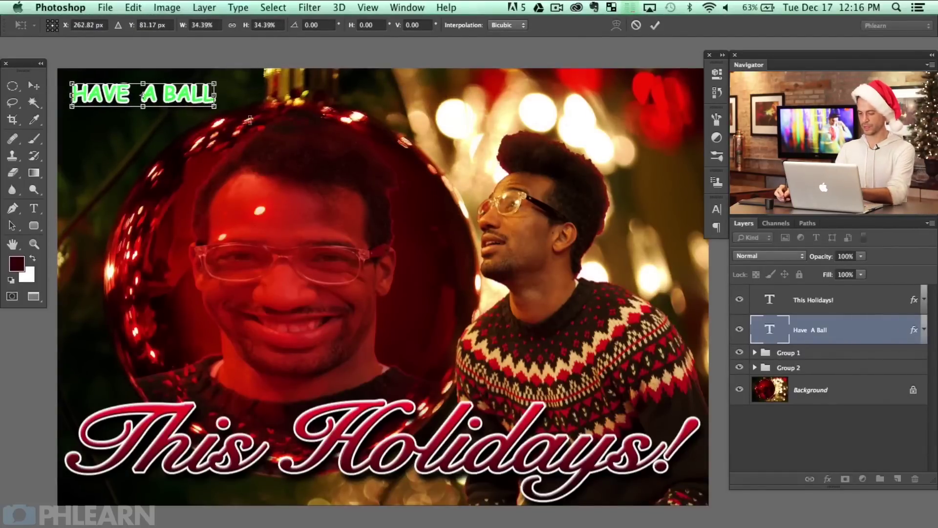
key(Return)
drag(435, 336, 458, 348)
key(super+alt+z)
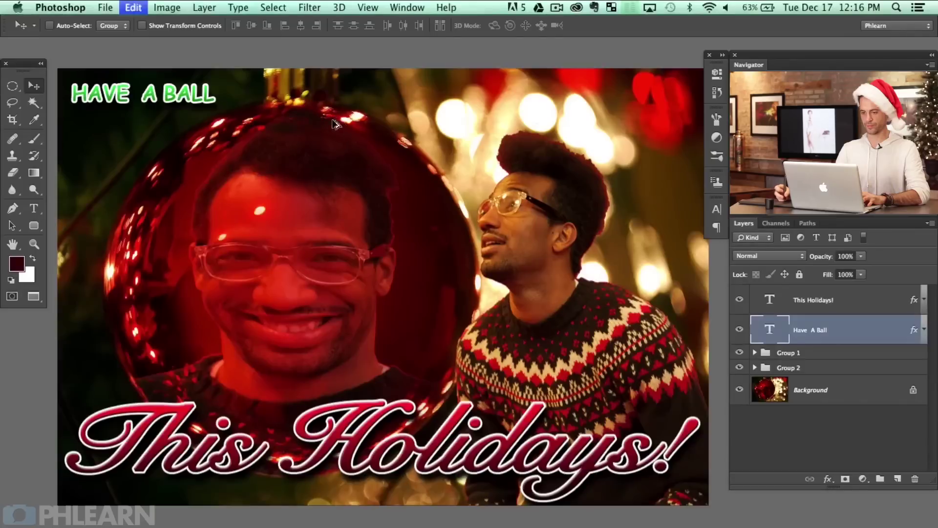
key(super+alt+z)
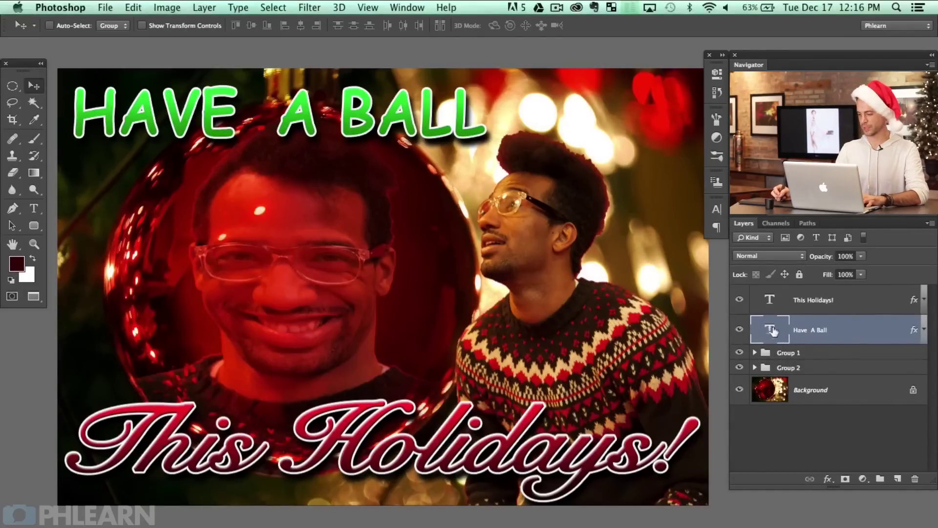
Step: Step through typefaces for 'HAVE A BALL' in the Character panel and settle on Hobo Std Medium
click(717, 209)
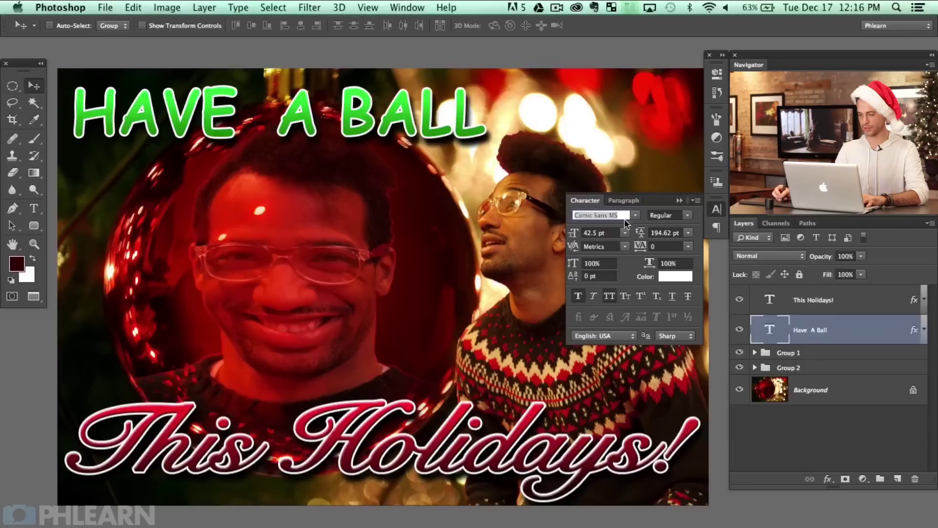
key(Down)
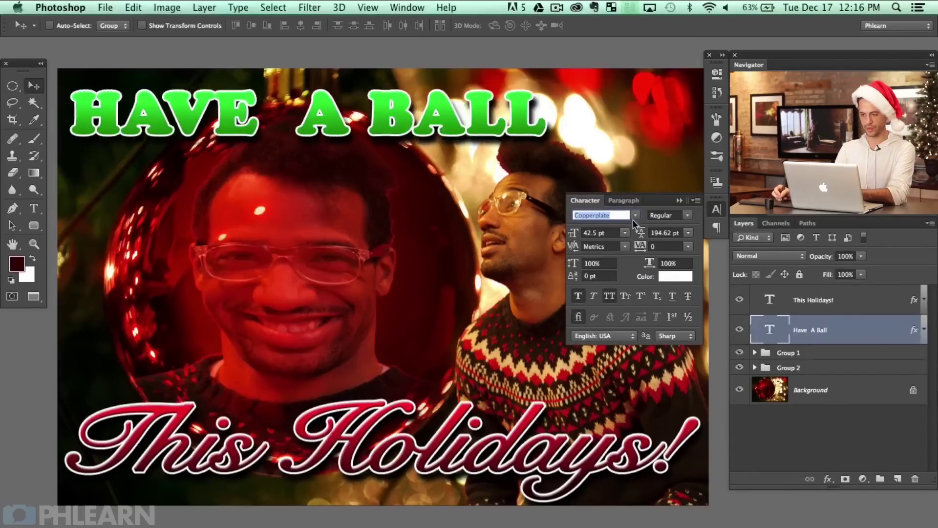
key(Down)
key(Down)
key(Down)
key(Down)
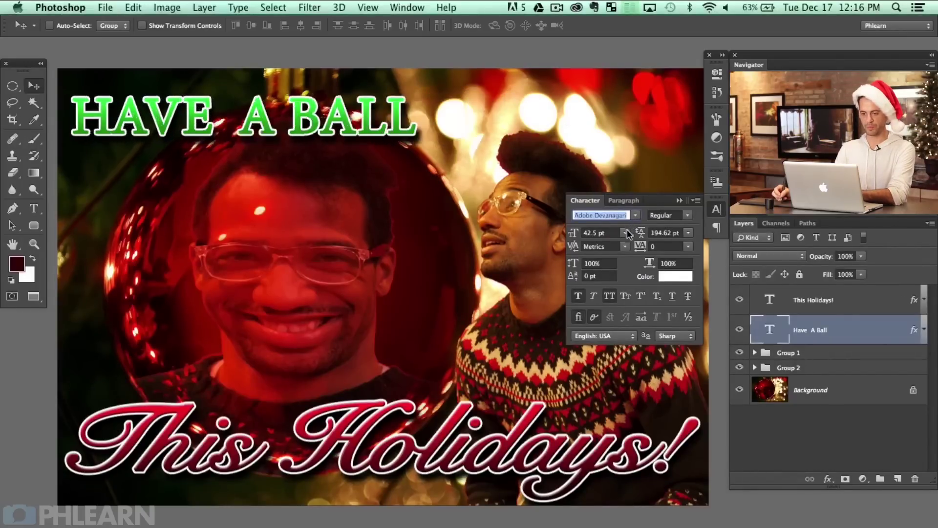
key(Down)
key(Down)
key(Down)
key(Down)
key(Down)
key(Down)
key(Down)
key(Down)
key(Down)
key(Down)
key(Down)
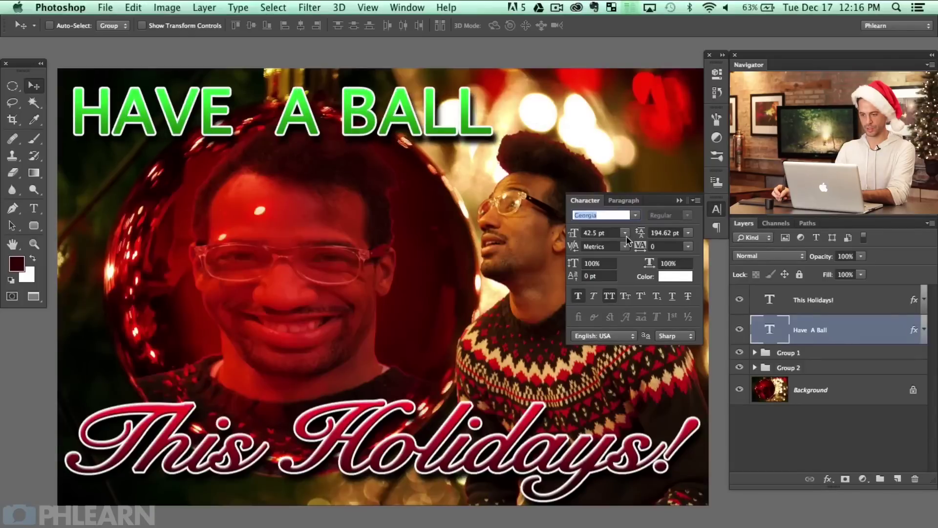
key(Down)
key(Down)
key(Down)
key(Down)
key(Down)
key(Down)
key(Down)
key(Down)
key(Down)
key(Down)
key(Down)
key(Down)
key(Down)
key(Down)
key(Down)
key(Up)
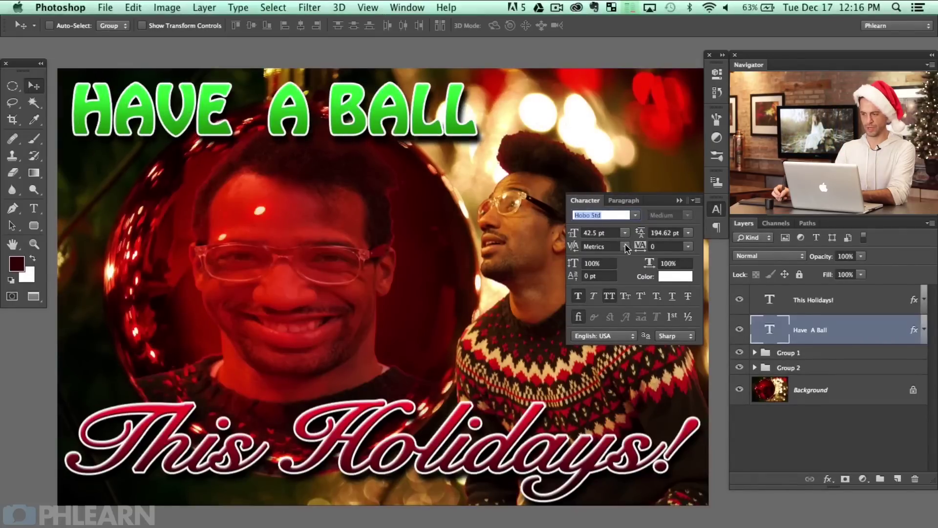
Step: Compare the 'HAVE A BALL' Stroke, gradient and drop shadow effects, leaving only the white Stroke hidden
click(924, 331)
click(923, 330)
click(923, 330)
click(776, 363)
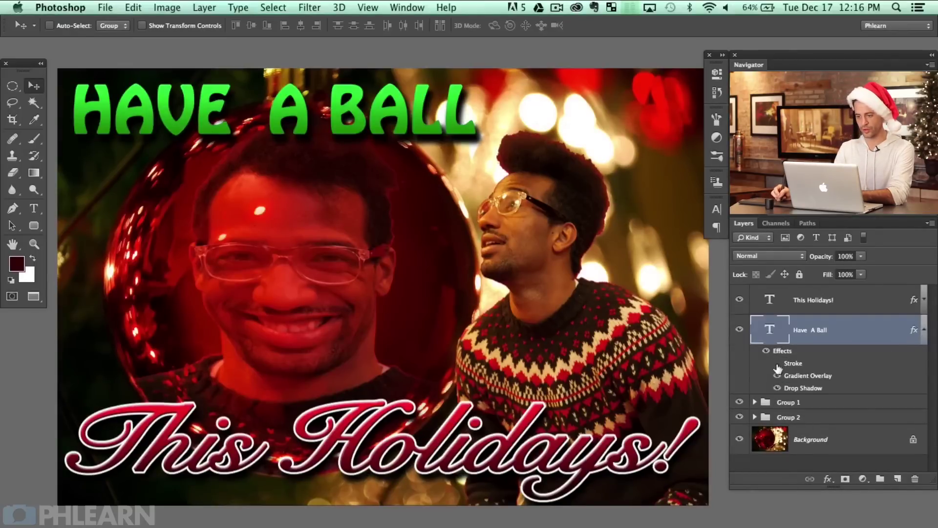
click(777, 364)
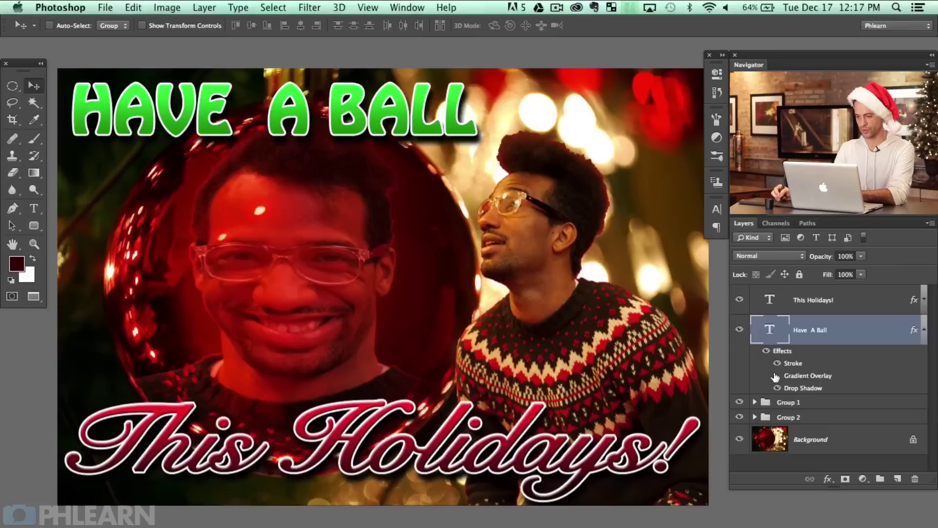
click(777, 375)
click(777, 363)
click(777, 389)
click(777, 388)
click(778, 376)
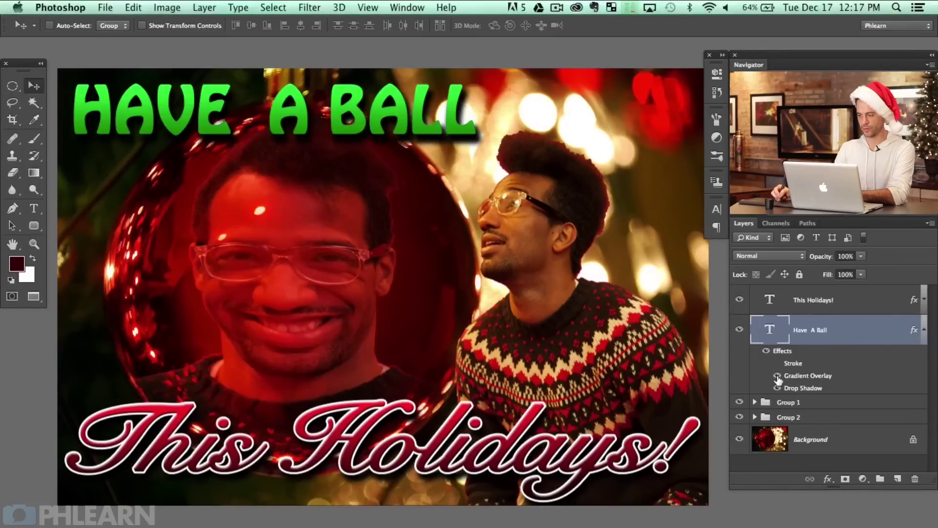
click(777, 364)
click(777, 367)
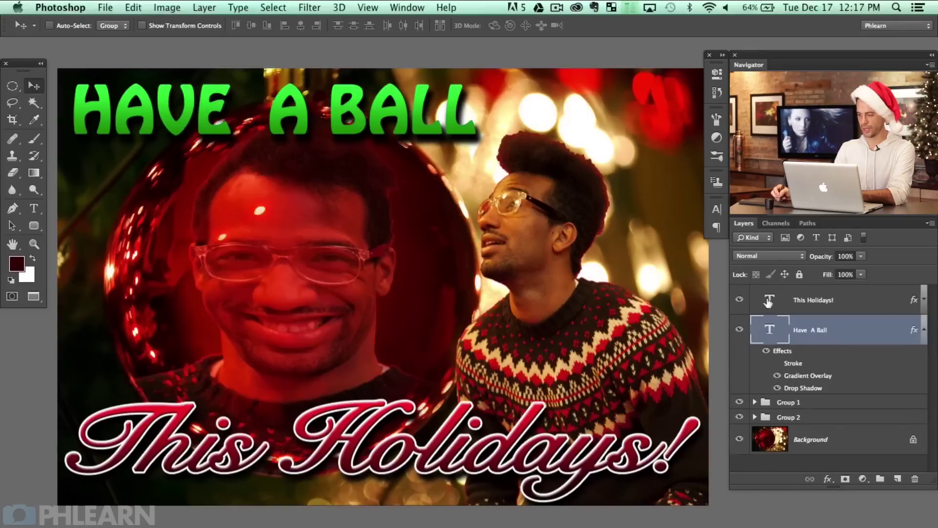
Step: Set the 'This Holidays!' Stroke effect size to 3 px
click(923, 301)
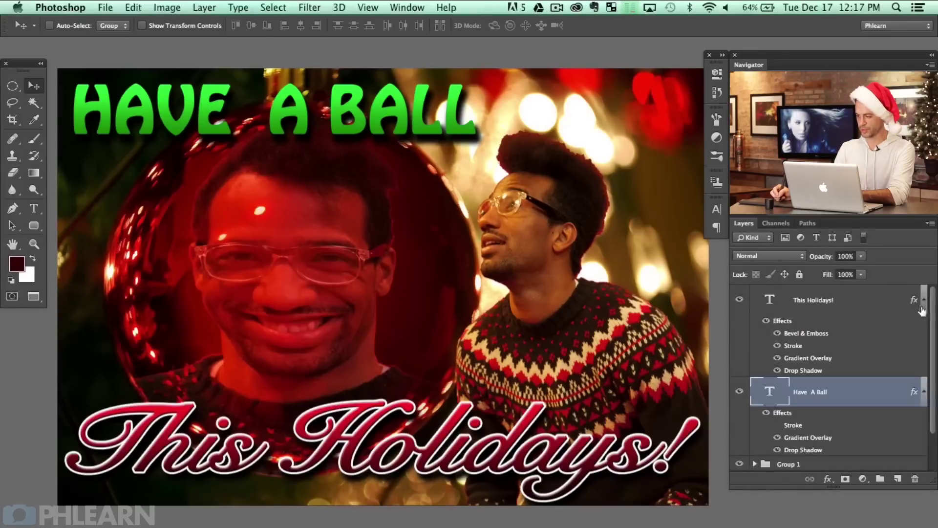
double_click(795, 347)
key(Down)
key(Down)
key(Down)
key(Down)
key(Down)
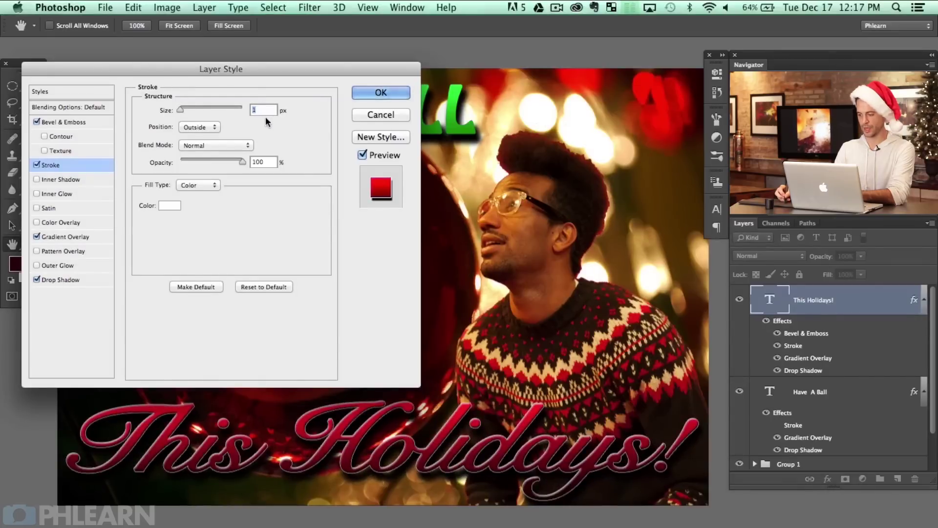
key(Up)
key(Up)
click(374, 93)
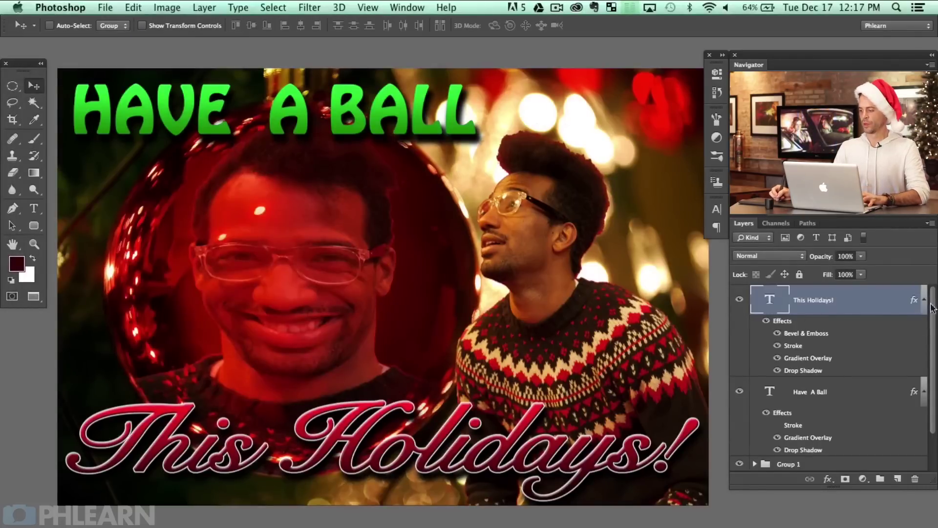
Step: Group the 'This Holidays!' and 'Have A Ball' text layers into Group 3
click(922, 301)
click(922, 336)
shift+click(807, 332)
key(super+g)
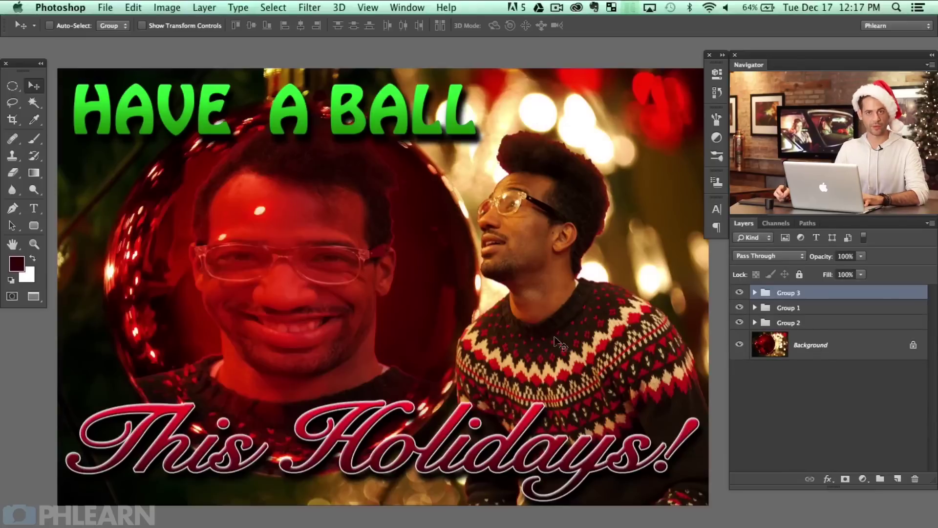
Step: Stamp the visible image onto a new Layer 4 and add a 107%-brightness lens flare
drag(486, 342, 488, 350)
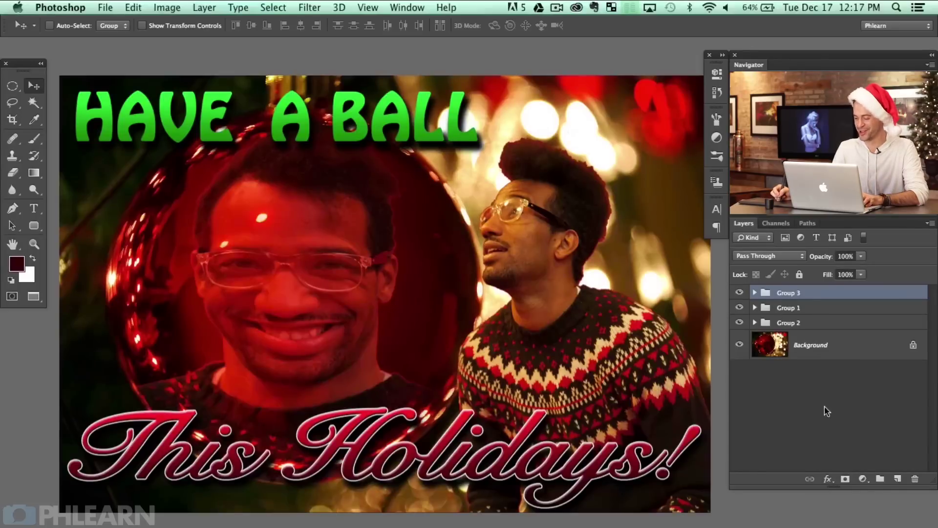
key(super+alt+shift+n)
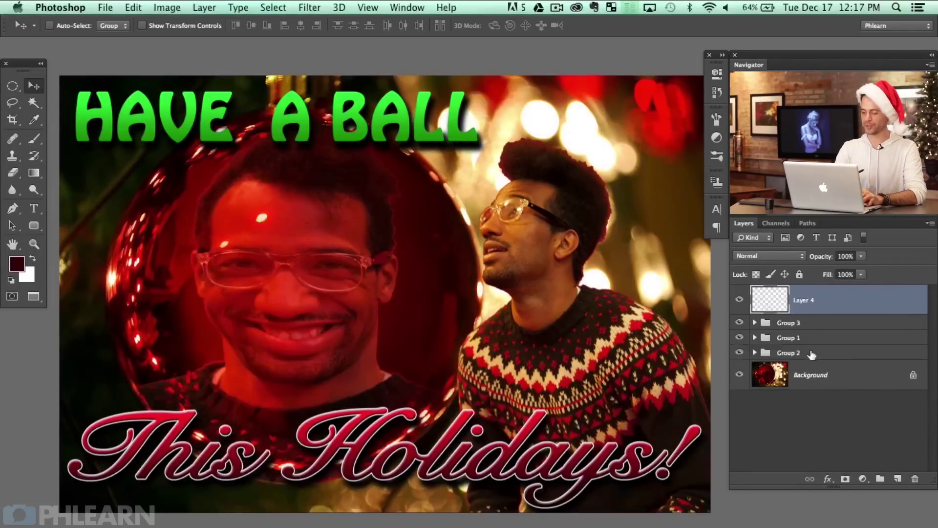
key(super+alt+shift+e)
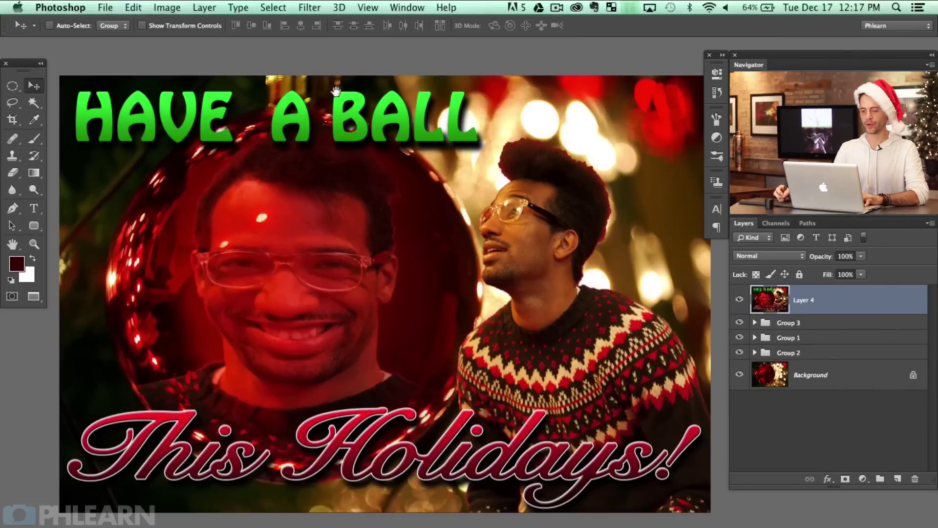
click(310, 7)
mouse_move(344, 223)
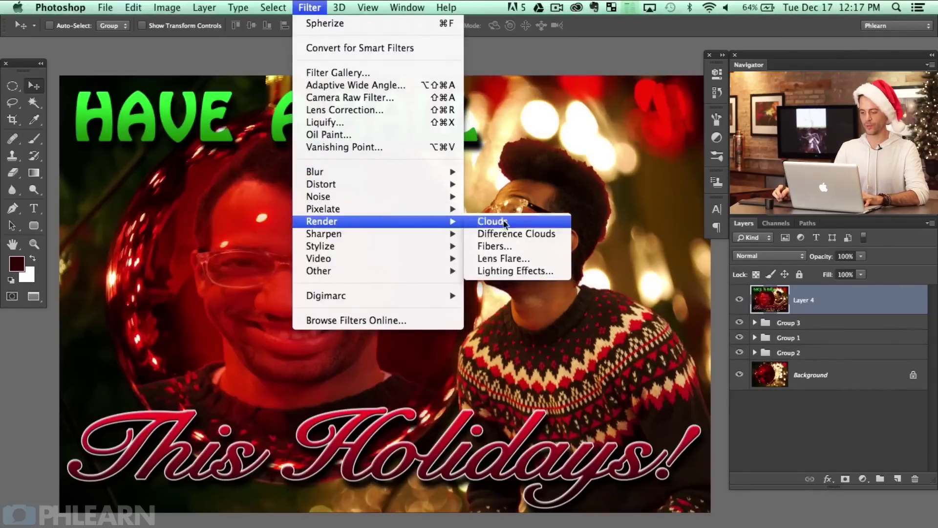
click(504, 259)
drag(347, 181, 353, 180)
drag(318, 287, 312, 287)
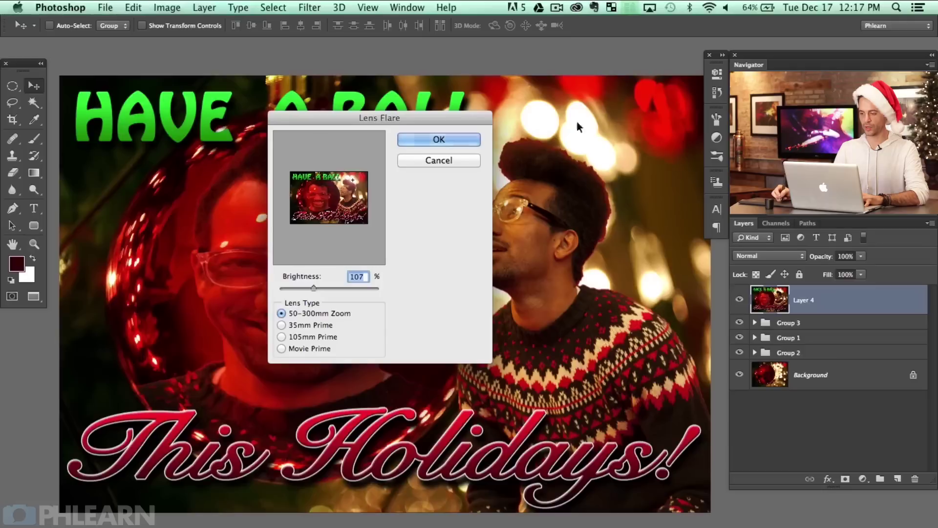
key(Return)
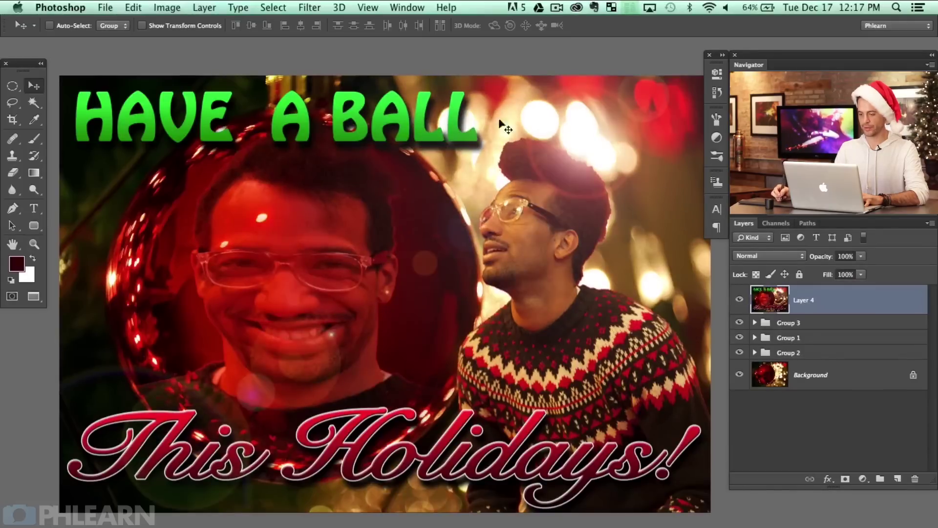
Step: Apply another lens flare with its centre moved right and brightness reduced
mouse_move(607, 256)
mouse_down()
mouse_move(581, 256)
mouse_move(597, 250)
mouse_up()
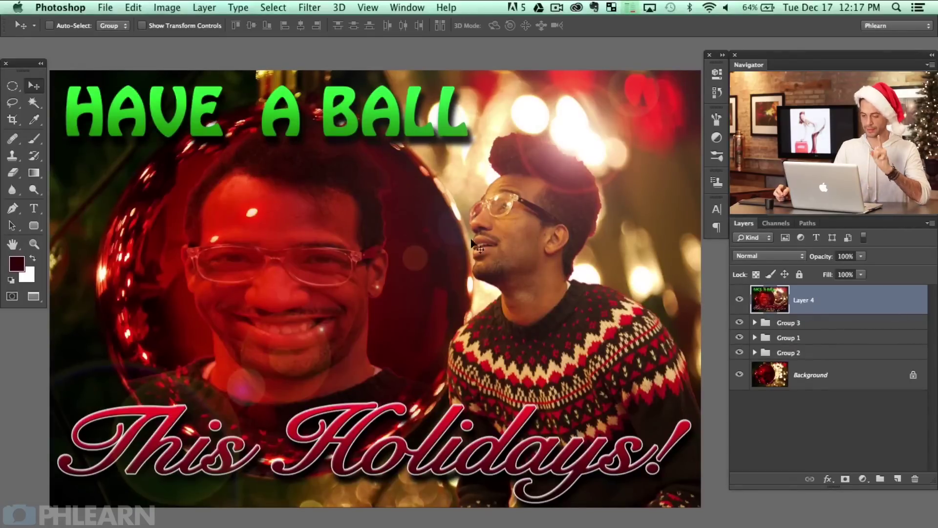
click(309, 8)
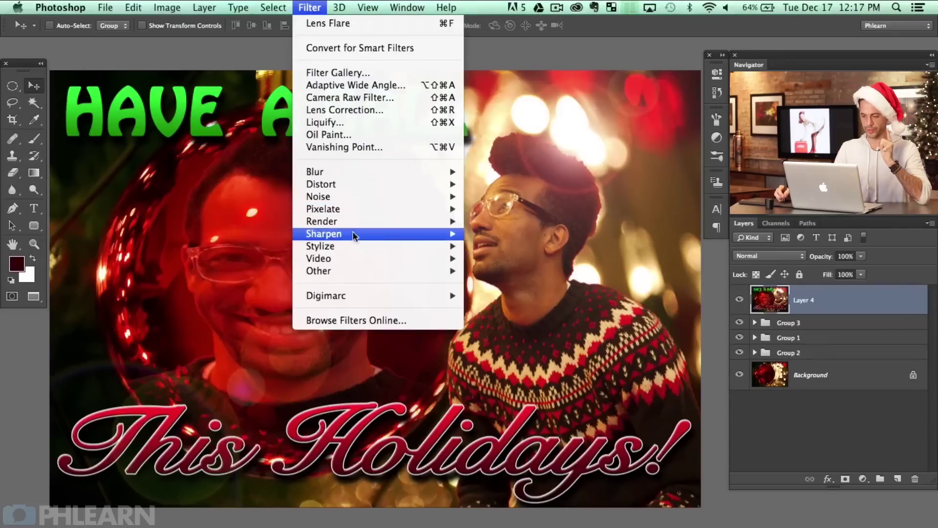
mouse_move(356, 225)
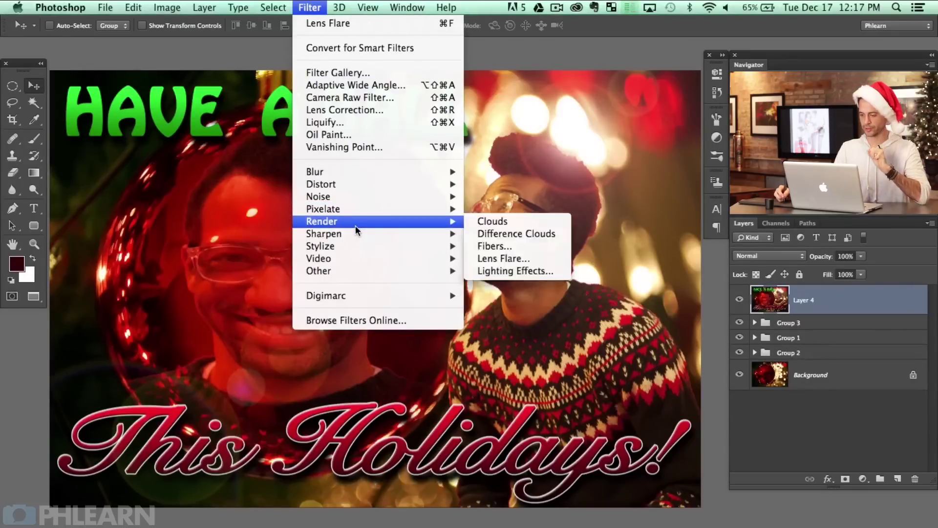
click(516, 259)
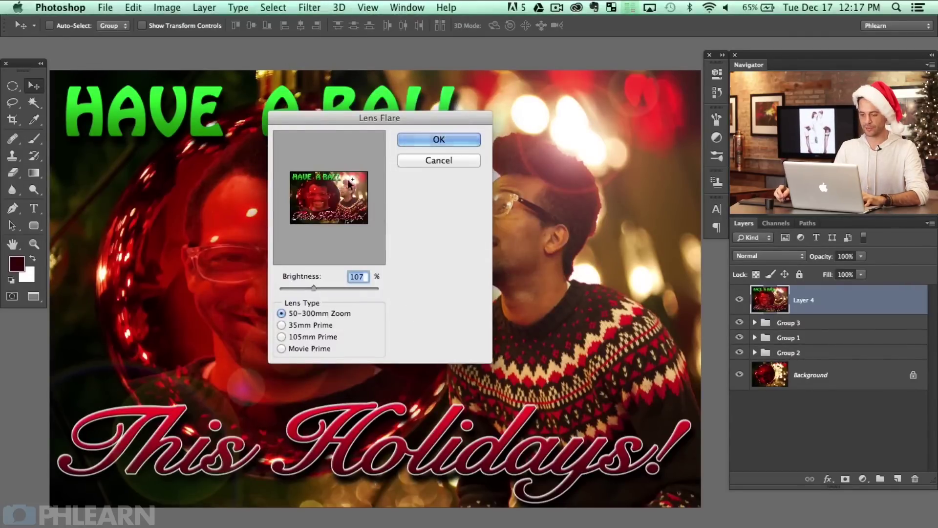
click(304, 196)
drag(304, 193, 296, 220)
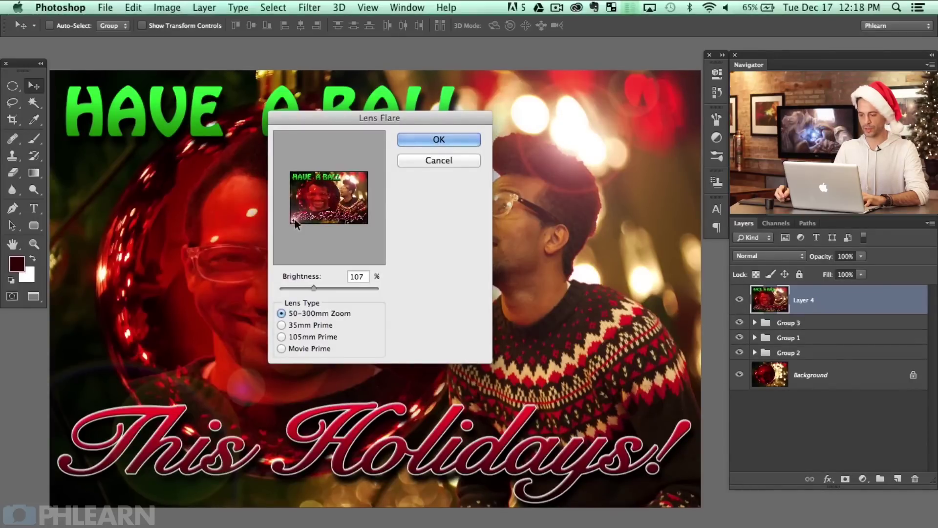
click(352, 198)
drag(353, 199, 361, 198)
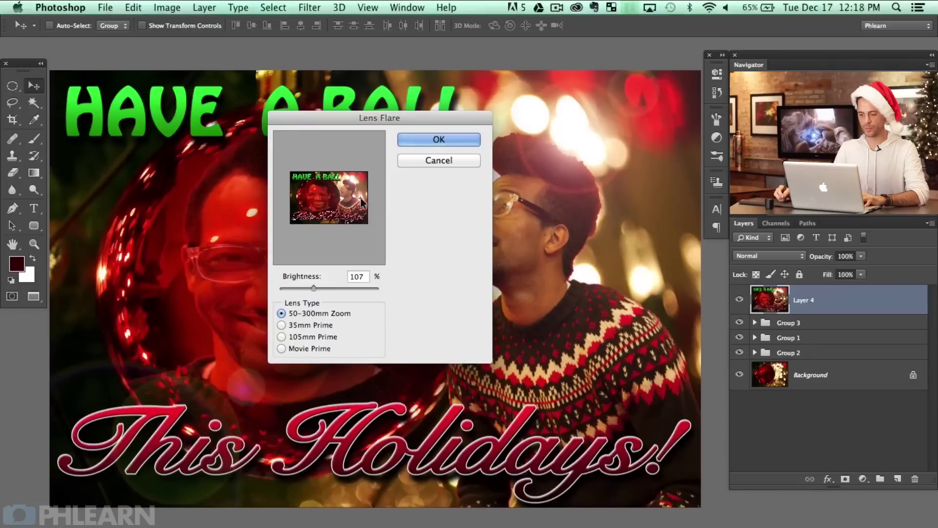
drag(313, 286, 306, 288)
click(452, 141)
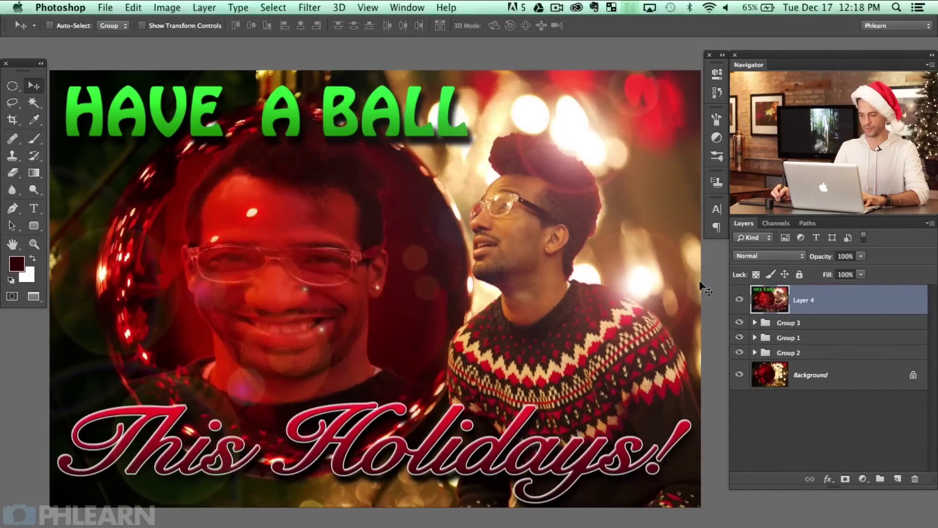
Step: Add a second lens flare with its centre moved left and brightness dimmed to about 66%
click(309, 8)
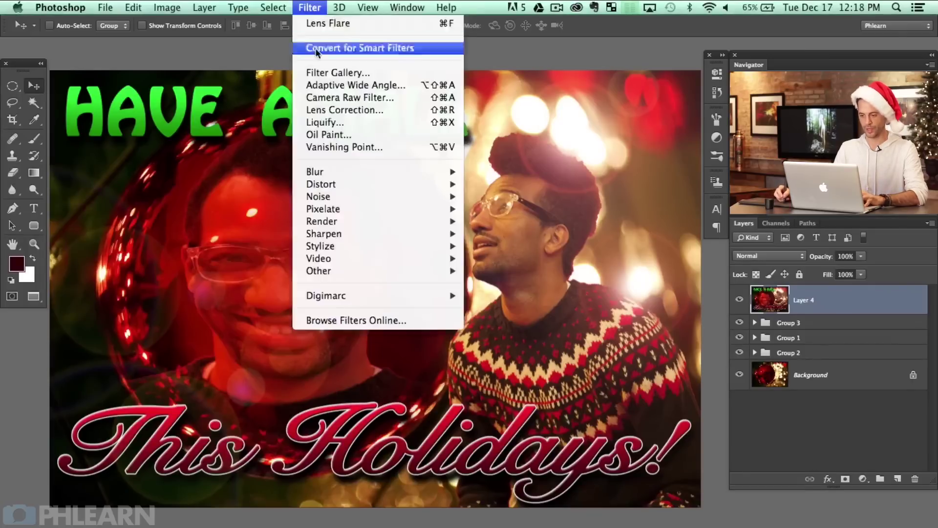
mouse_move(339, 211)
mouse_move(419, 221)
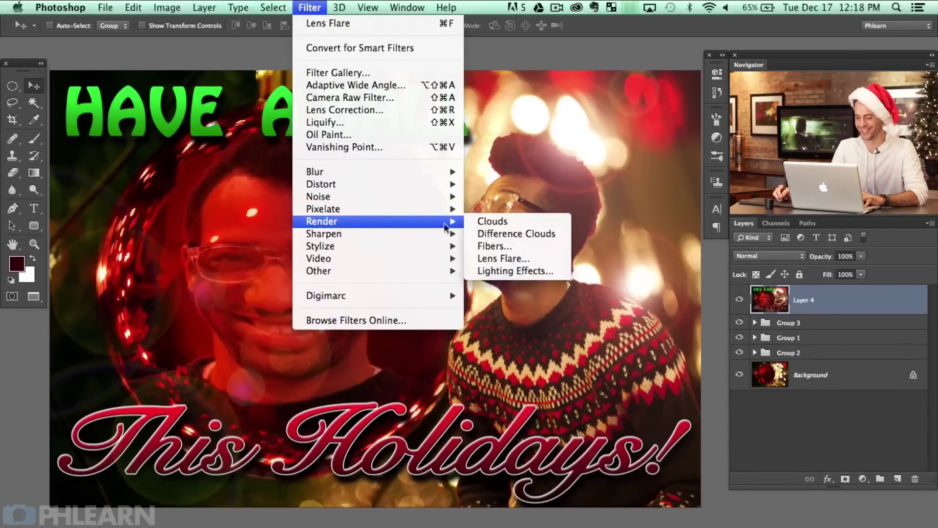
click(489, 258)
drag(321, 194, 299, 197)
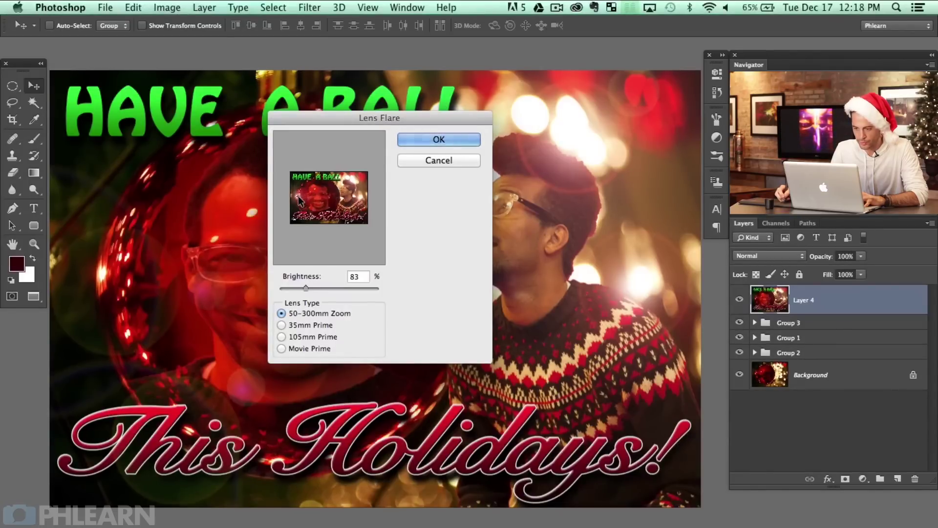
drag(297, 292, 300, 289)
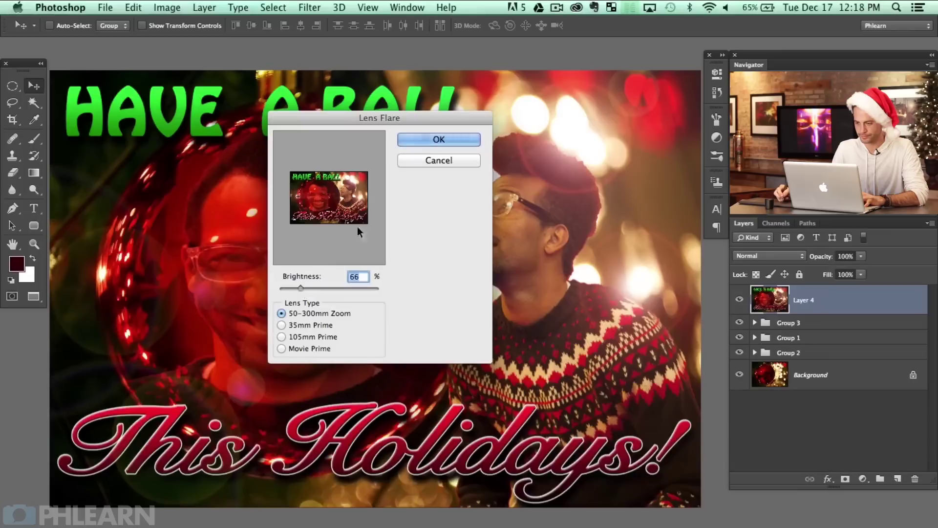
click(436, 140)
drag(422, 327, 448, 334)
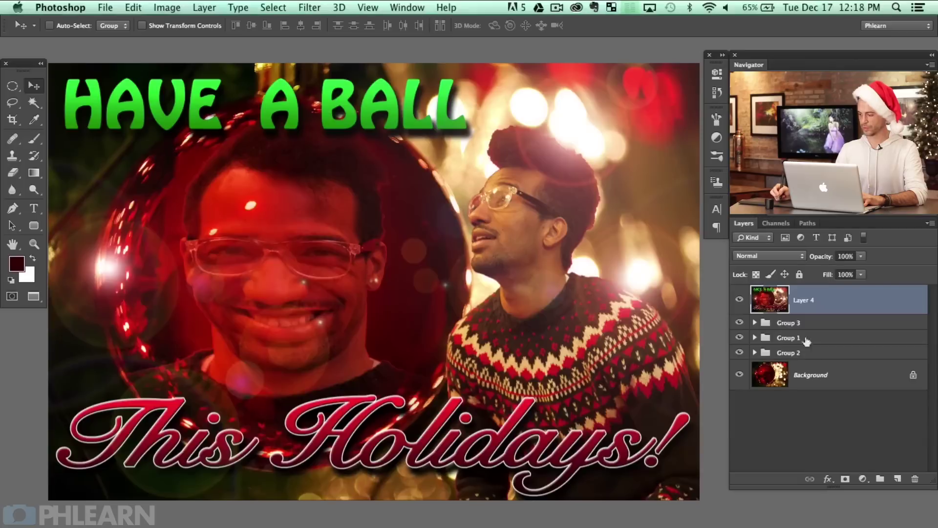
click(863, 479)
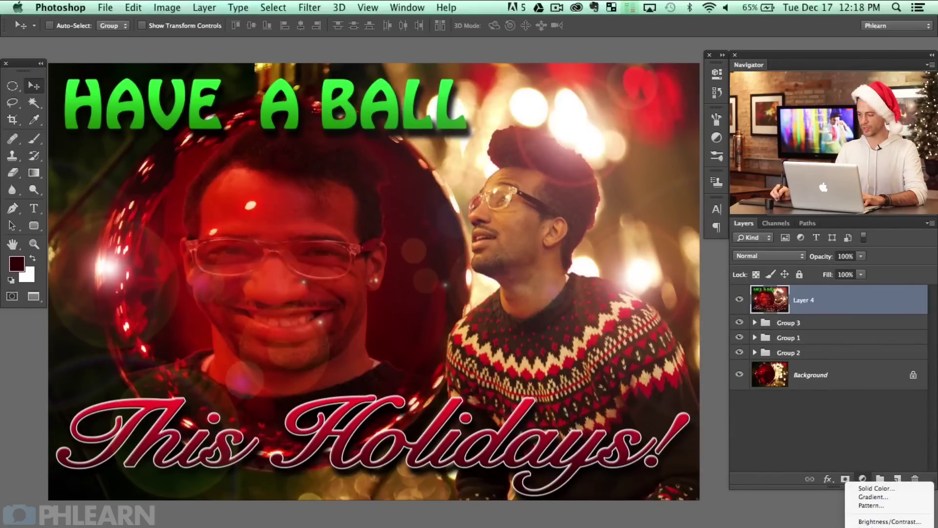
Step: Add a Curves 2 layer lifting the black point to 166, then draw a large elliptical marquee over the scene
click(877, 527)
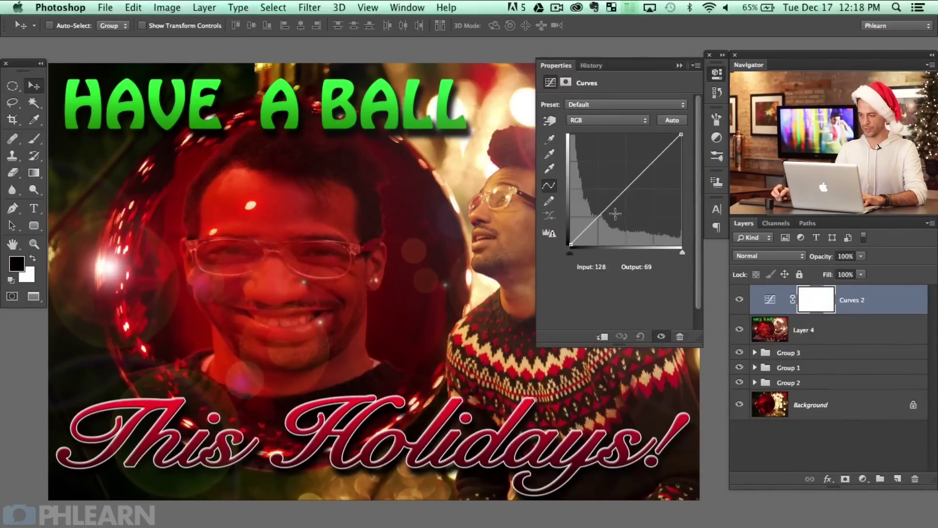
drag(572, 244, 569, 158)
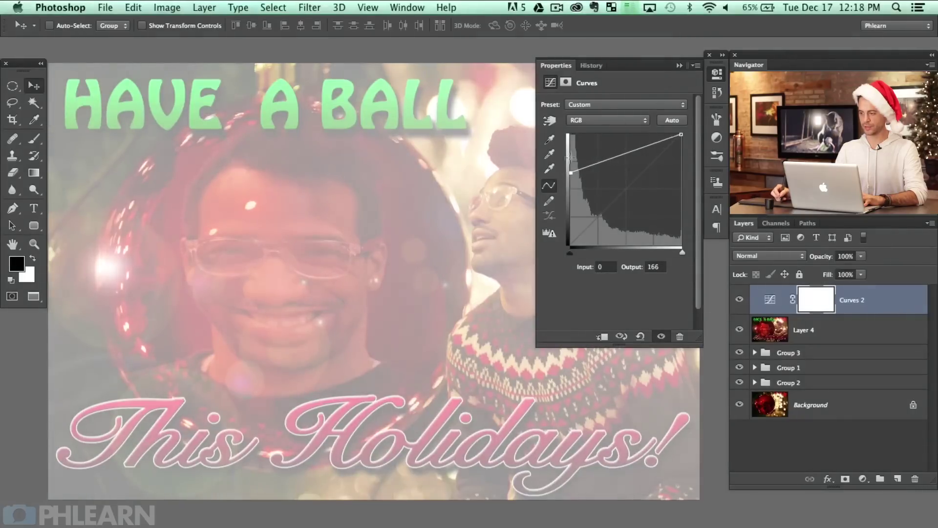
click(717, 78)
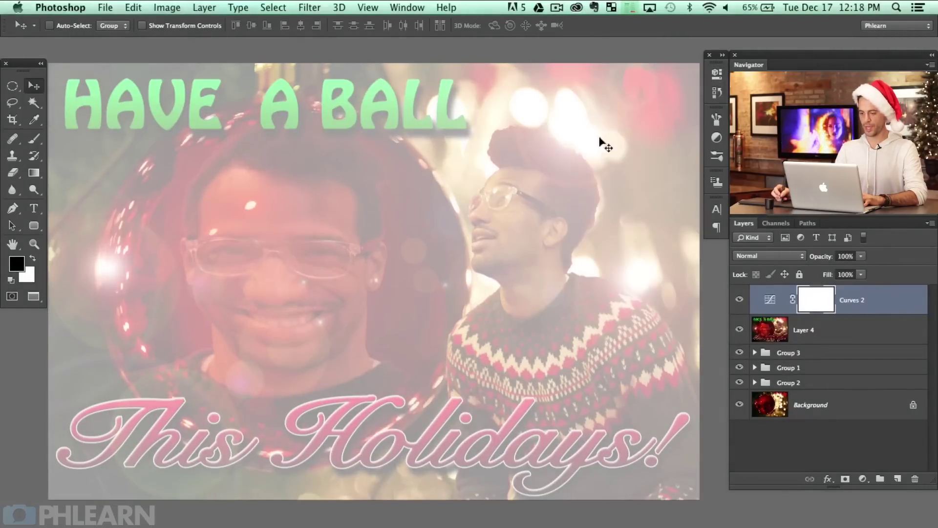
click(15, 89)
drag(124, 77, 657, 497)
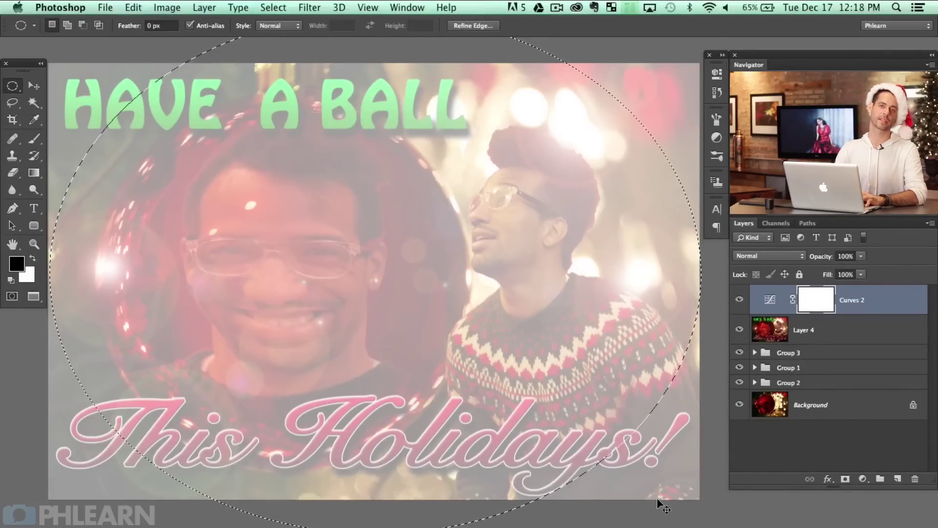
Step: Fill the oval on the Curves 2 mask with black, deselect, and Gaussian Blur it at 156 px
key(alt+BackSpace)
key(ctrl+d)
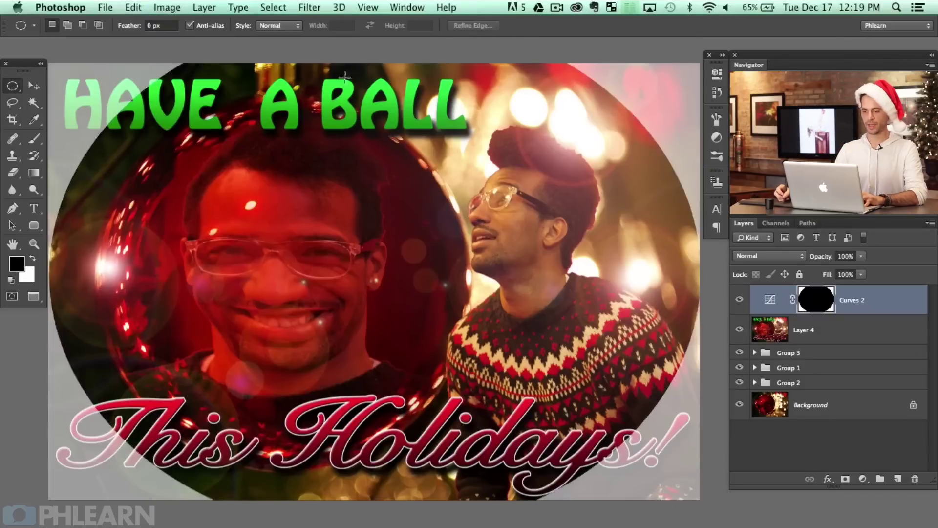
click(308, 8)
mouse_move(333, 172)
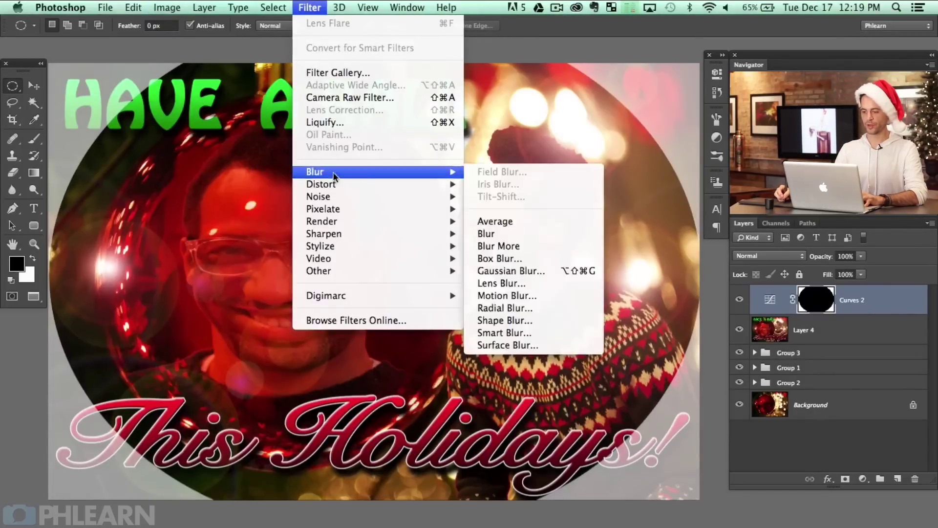
click(509, 270)
mouse_move(547, 316)
mouse_down()
mouse_move(539, 317)
mouse_move(553, 314)
mouse_up()
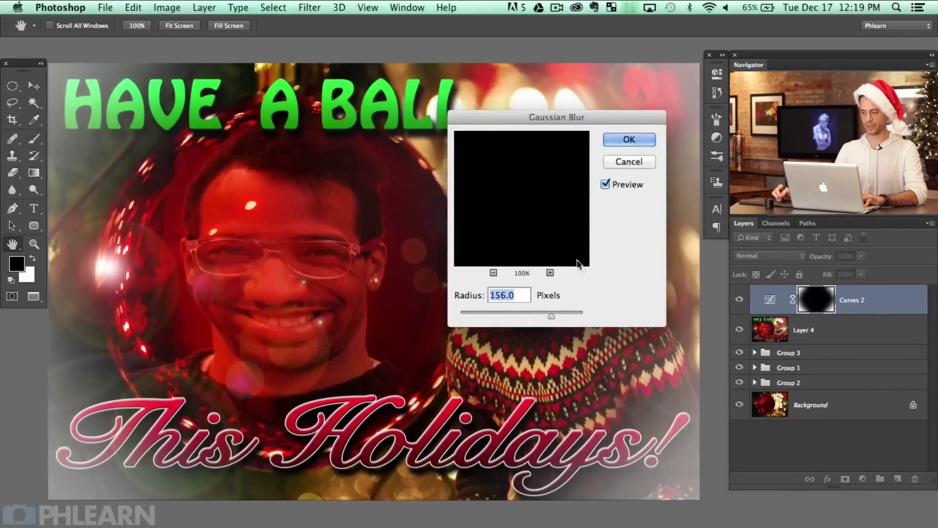
click(633, 139)
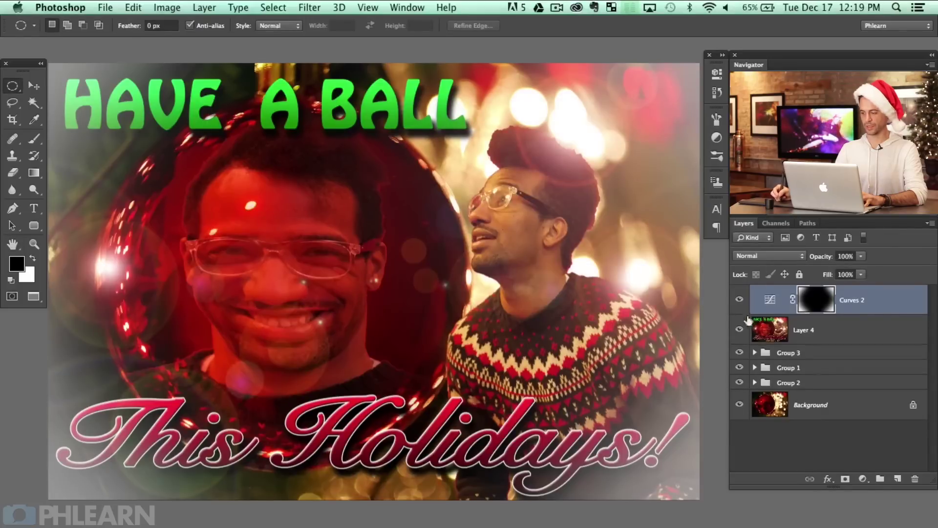
click(739, 299)
click(739, 299)
click(739, 300)
click(739, 299)
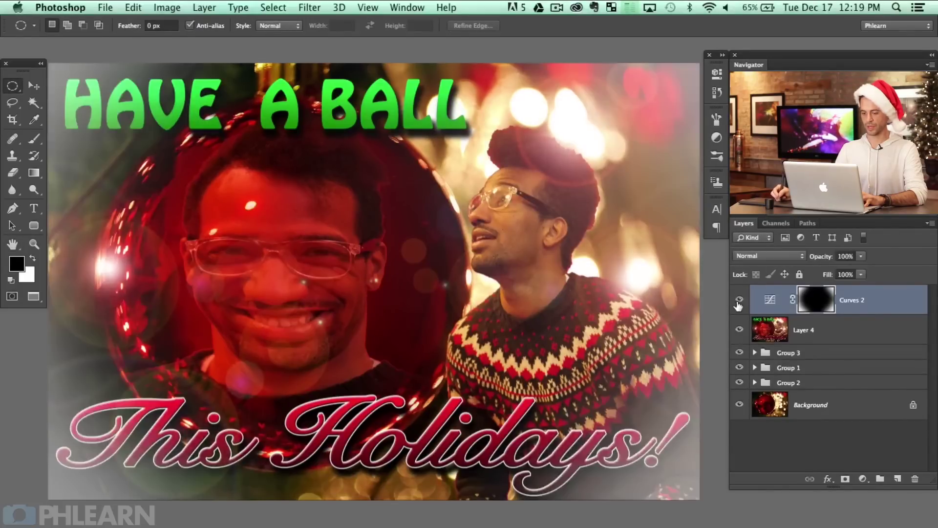
drag(511, 352, 524, 350)
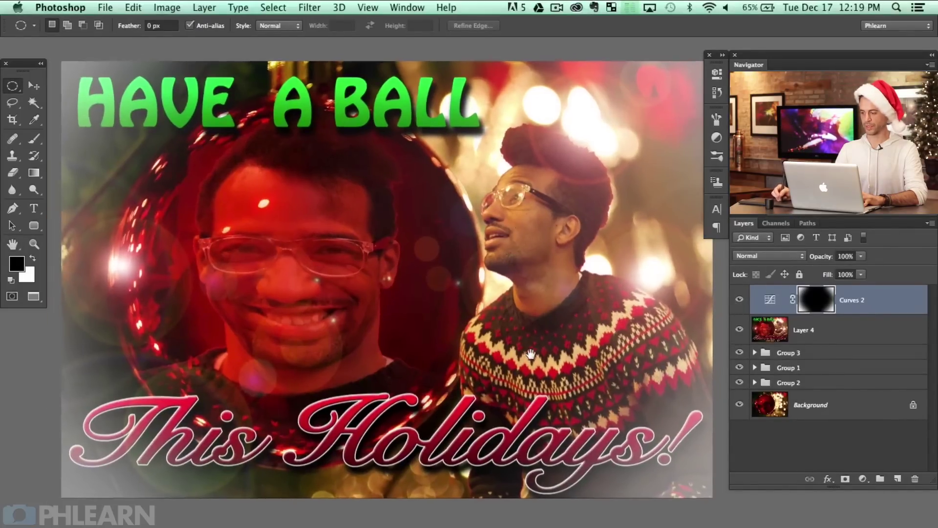
Step: Raise the Red channel curve on Curves 2 to tint the vignette red
double_click(771, 300)
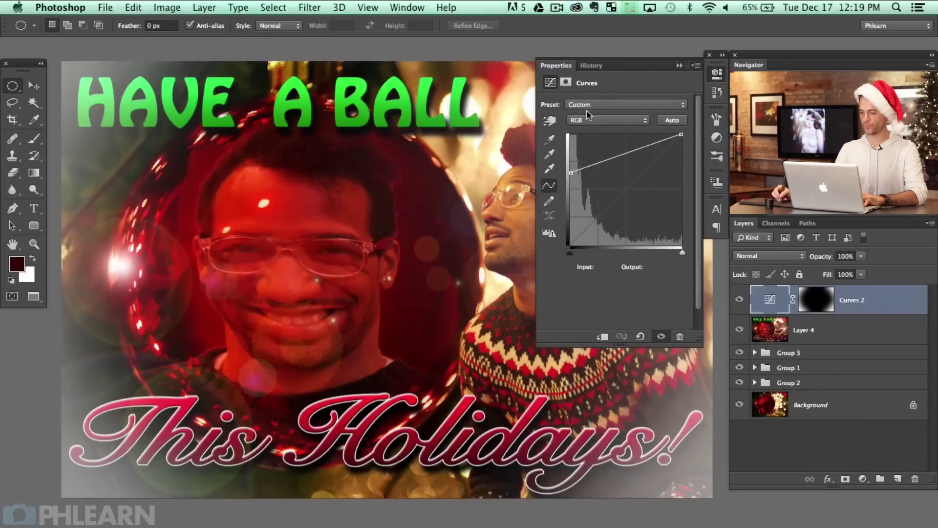
click(595, 120)
click(594, 129)
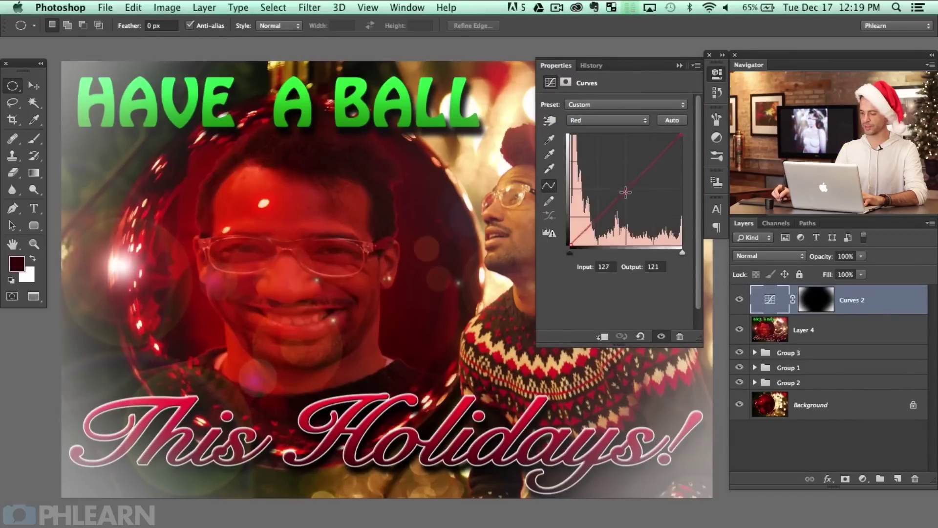
drag(626, 186, 609, 175)
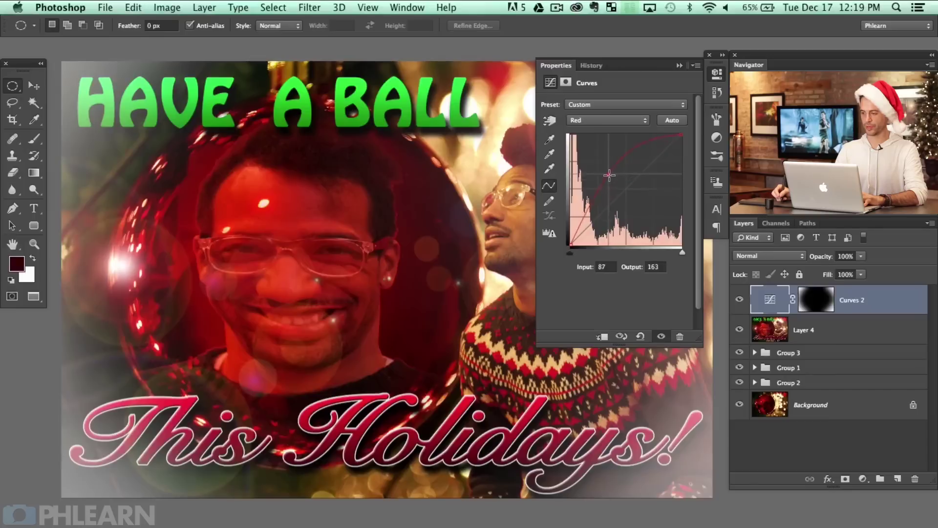
click(716, 76)
click(739, 300)
click(740, 300)
click(740, 300)
click(740, 299)
drag(562, 320, 550, 325)
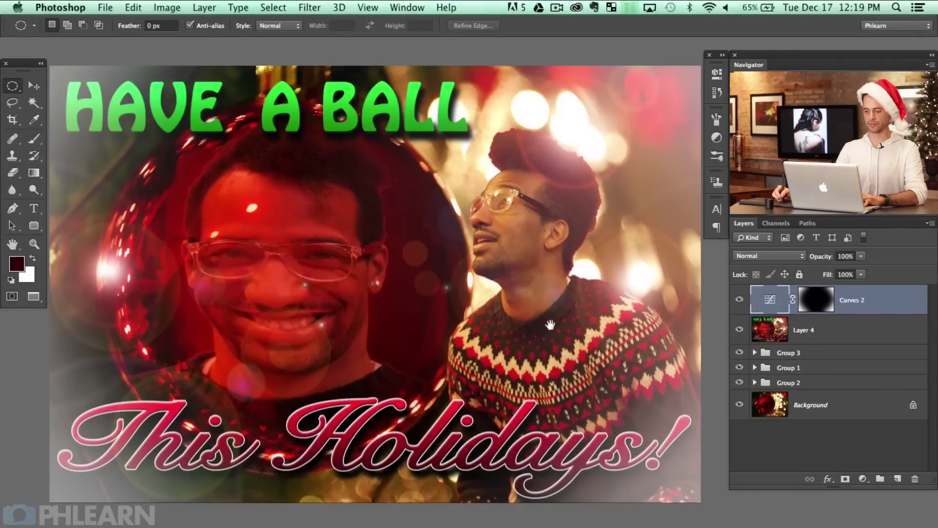
drag(550, 325, 549, 323)
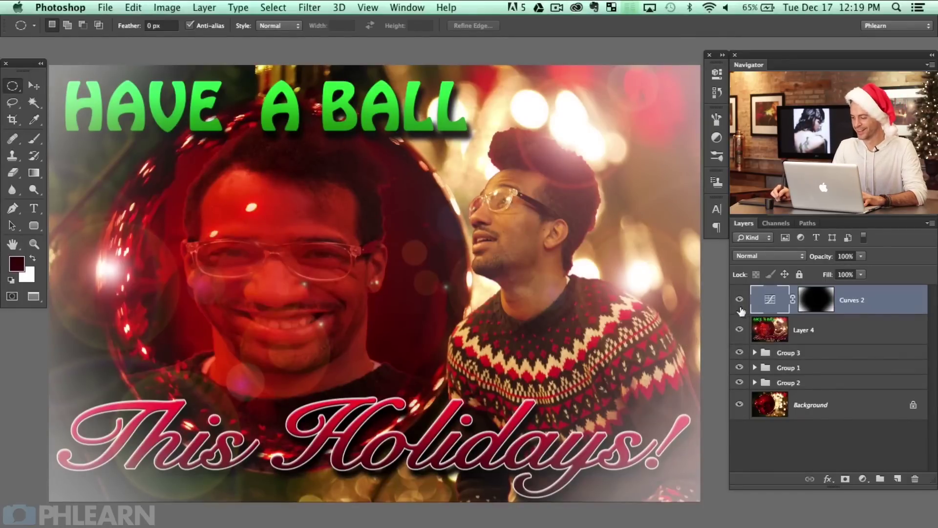
Step: Group Layer 4 and Curves 2 into Group 4 and view the card full screen
click(741, 331)
click(741, 335)
click(740, 333)
shift+click(828, 333)
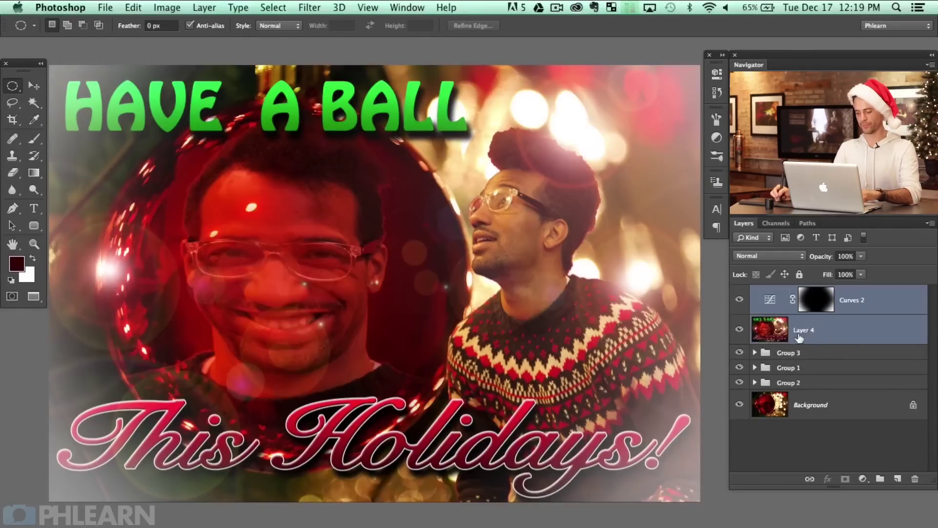
key(super+g)
drag(458, 324, 459, 343)
key(f)
key(f)
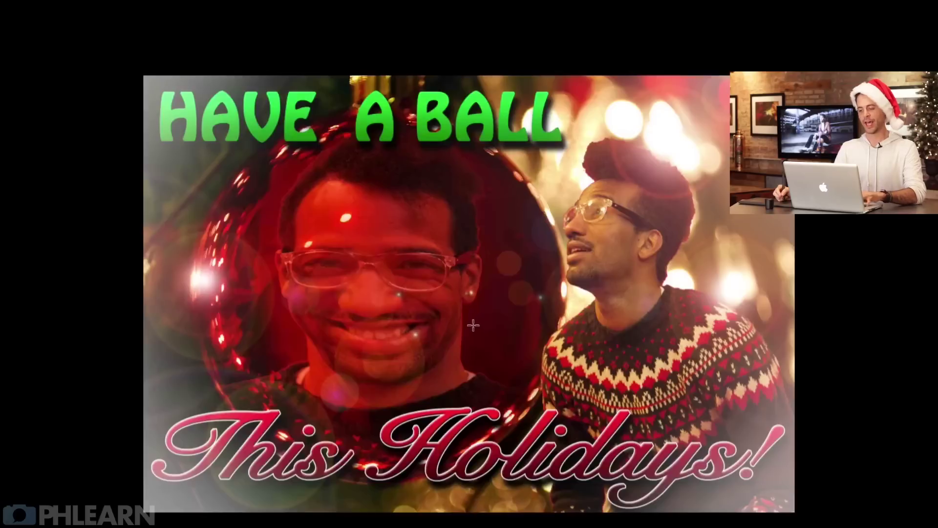